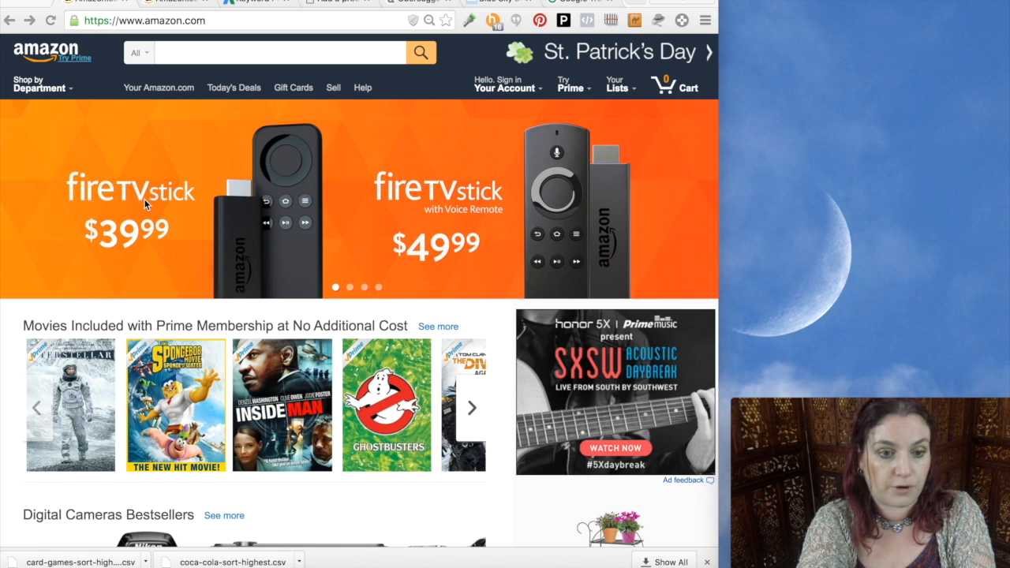
Step: Browse the home page's product sections, and open the Patio, Lawn & Garden department from the full department directory
{"action": "scroll", "coordinate": [145, 199], "scroll_direction": "down", "scroll_amount": 10}
{"action": "scroll", "coordinate": [145, 203], "scroll_direction": "down", "scroll_amount": 7}
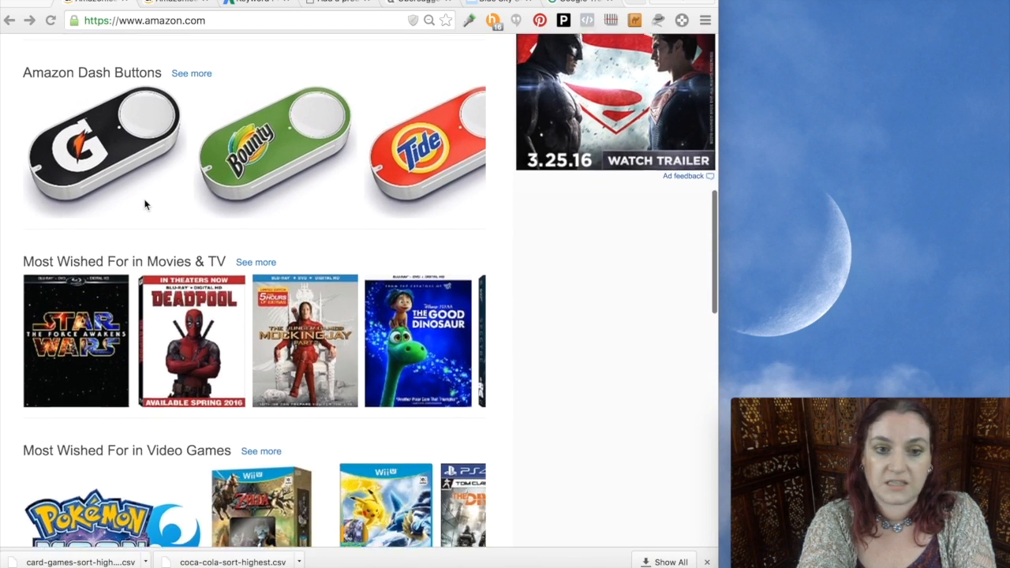
{"action": "scroll", "coordinate": [234, 221], "scroll_direction": "down", "scroll_amount": 5}
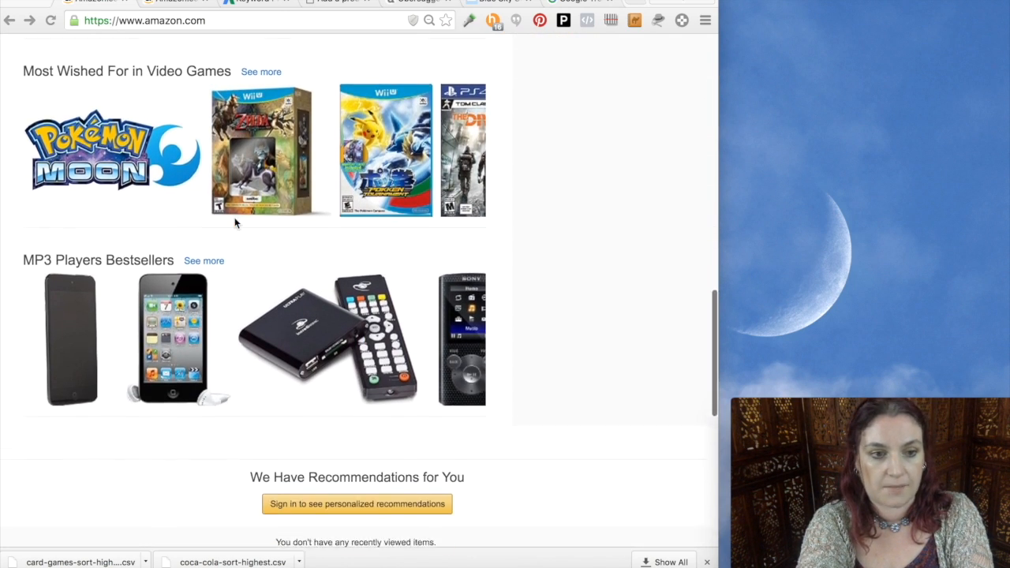
{"action": "scroll", "coordinate": [250, 255], "scroll_direction": "up", "scroll_amount": 6}
{"action": "scroll", "coordinate": [197, 362], "scroll_direction": "up", "scroll_amount": 15}
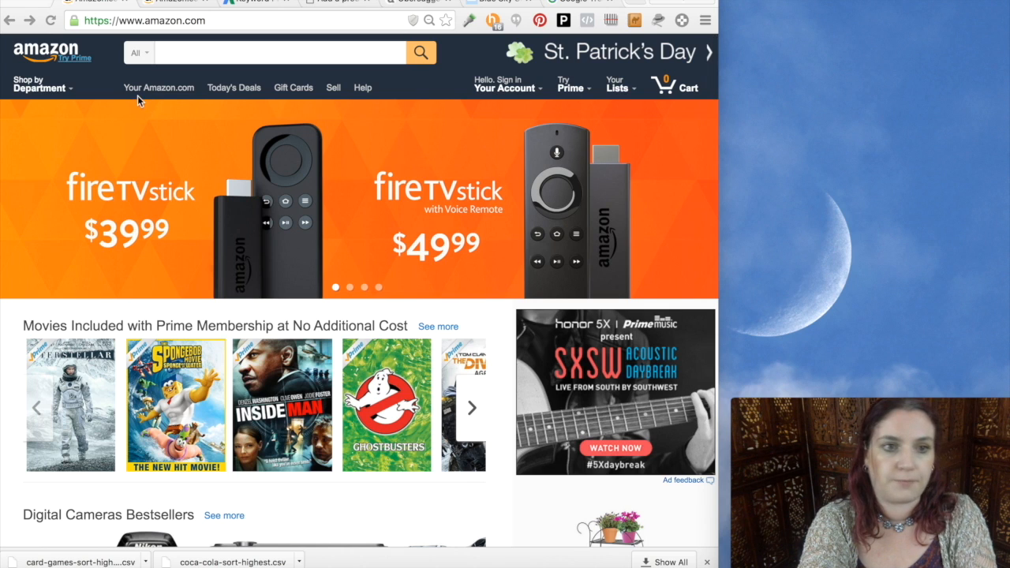
{"action": "left_click", "coordinate": [30, 89]}
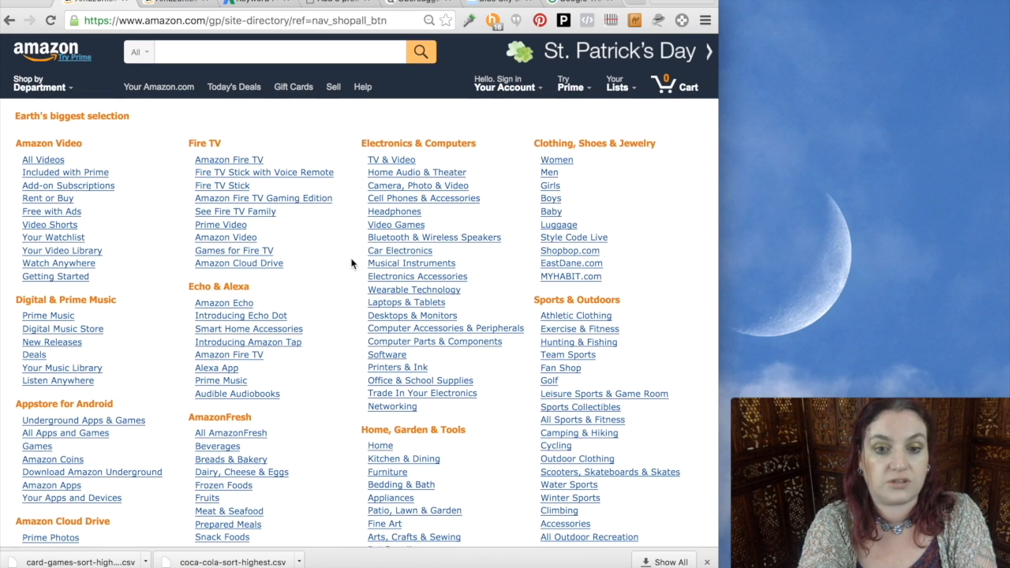
{"action": "scroll", "coordinate": [352, 263], "scroll_direction": "down", "scroll_amount": 5}
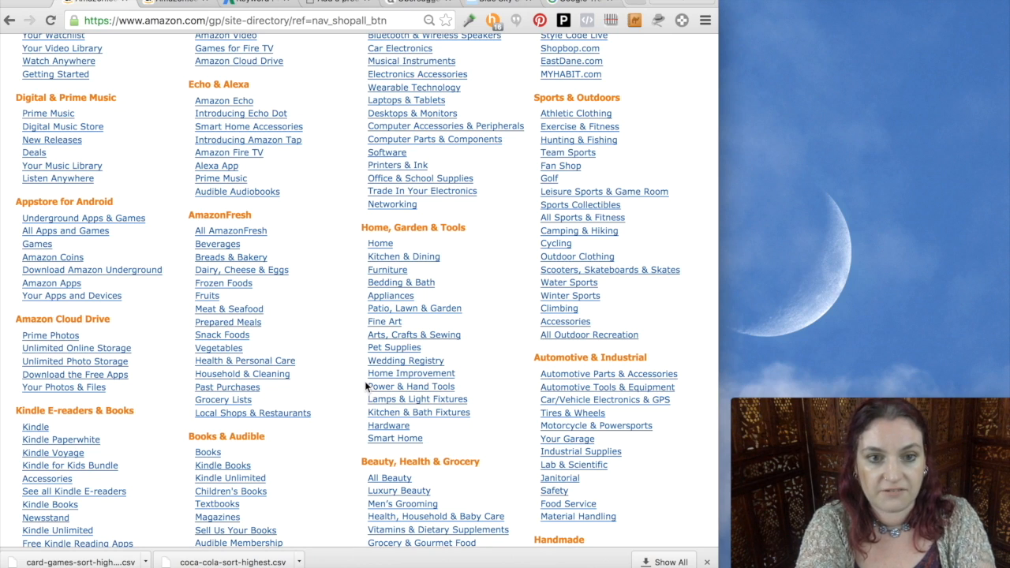
{"action": "left_click", "coordinate": [430, 310]}
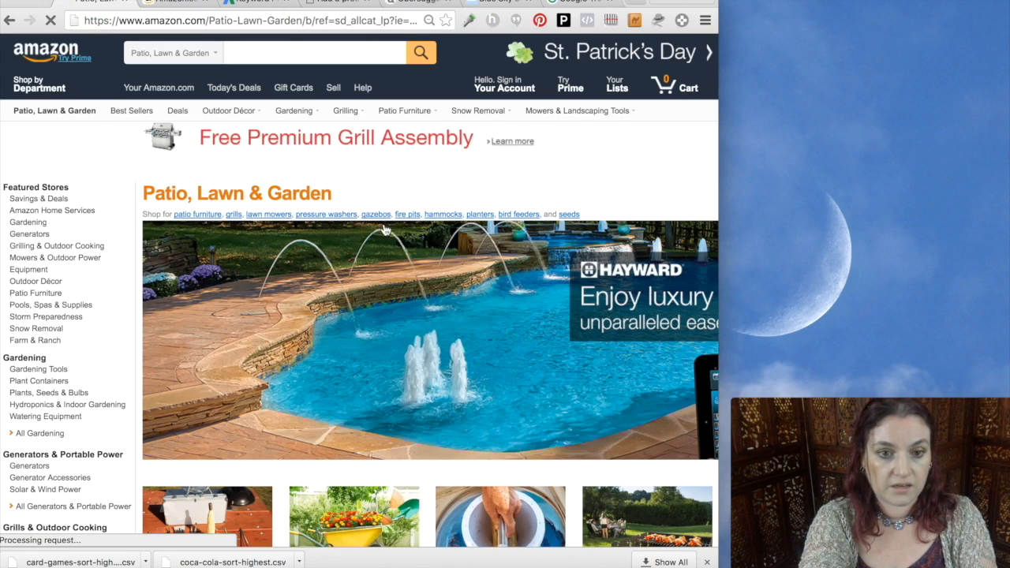
Step: Look over the Patio, Lawn & Garden page and open its Hydroponics category
{"action": "scroll", "coordinate": [289, 193], "scroll_direction": "down", "scroll_amount": 5}
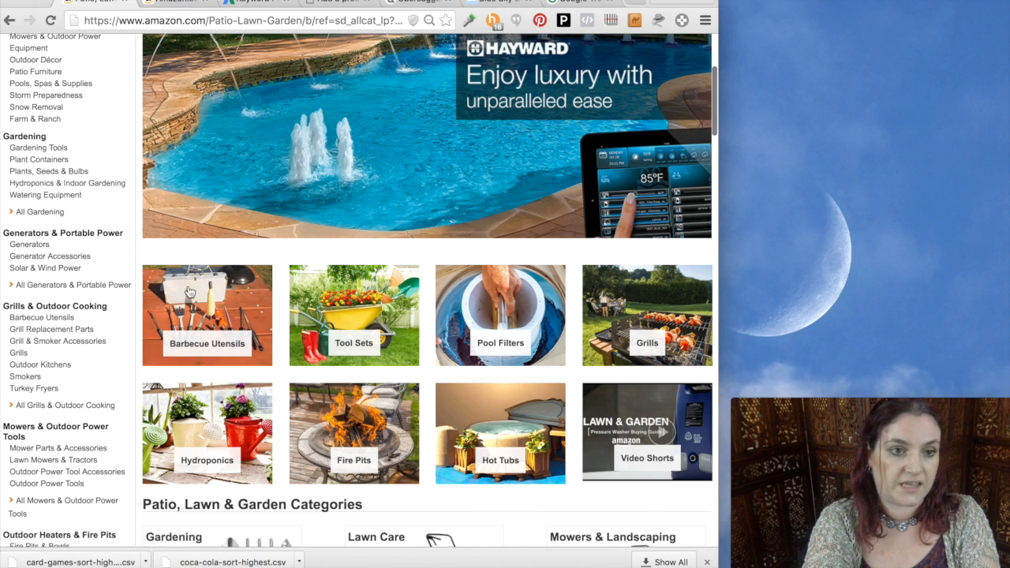
{"action": "scroll", "coordinate": [99, 178], "scroll_direction": "up", "scroll_amount": 2}
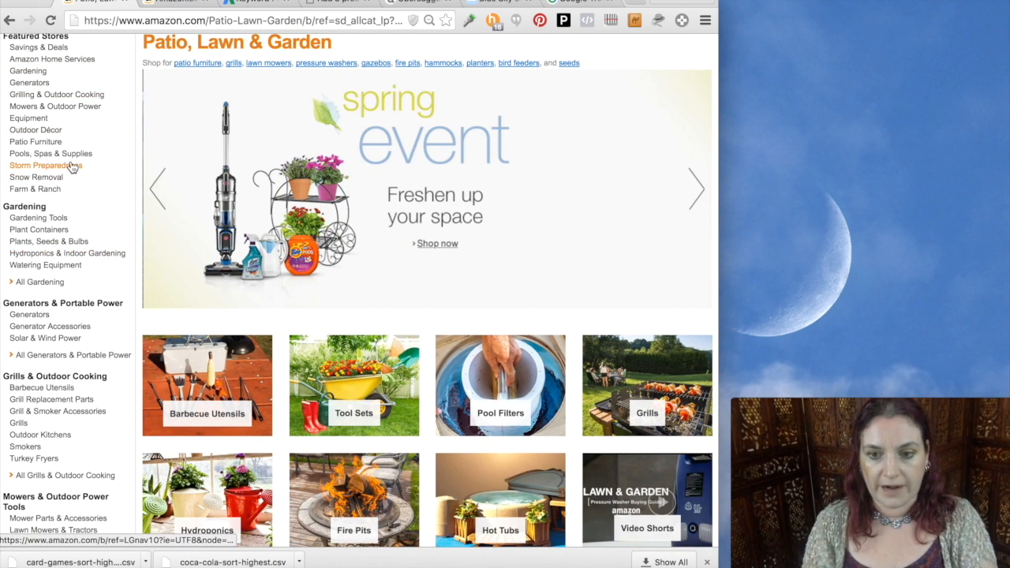
{"action": "scroll", "coordinate": [341, 174], "scroll_direction": "down", "scroll_amount": 5}
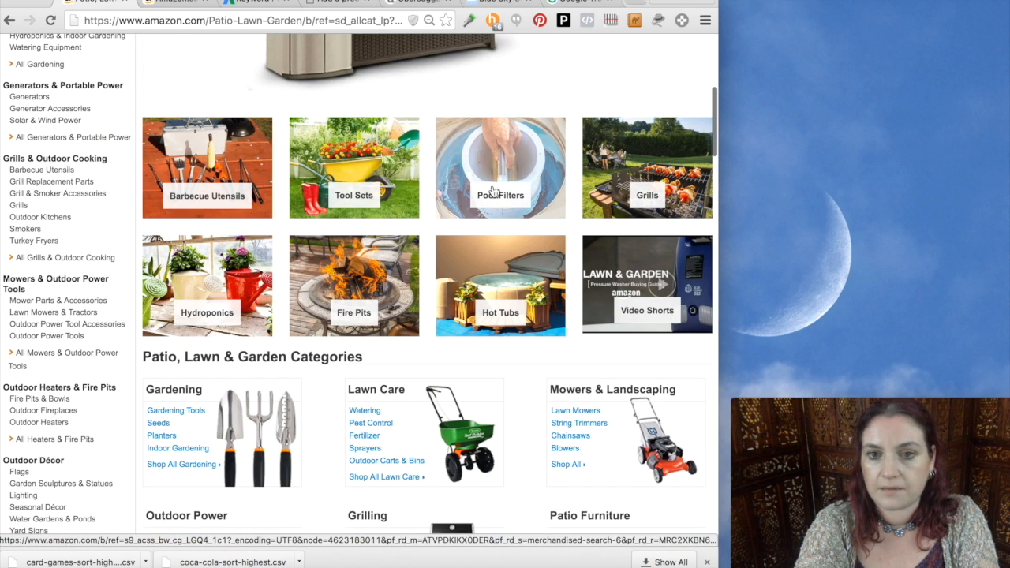
{"action": "left_click", "coordinate": [203, 287]}
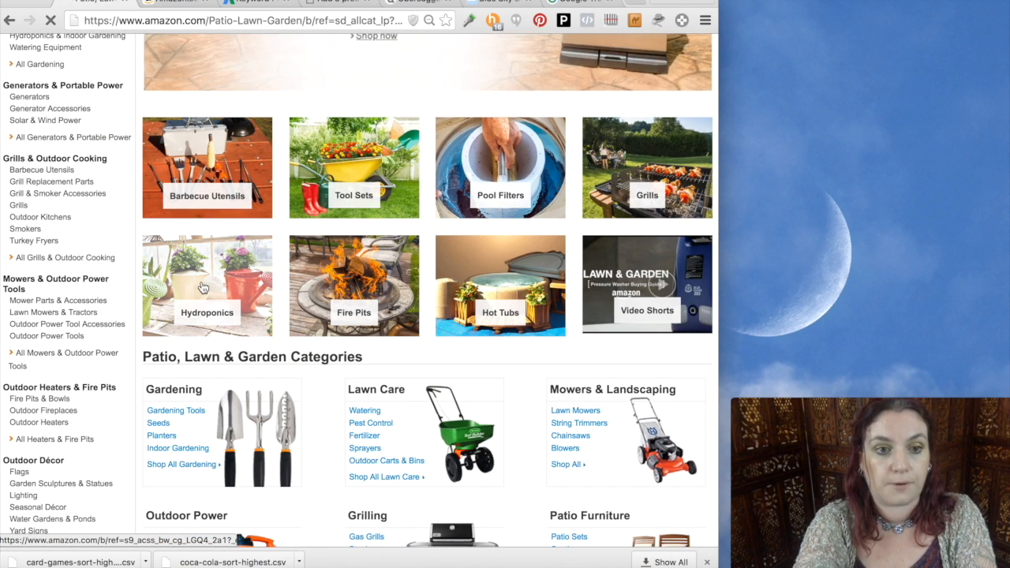
Step: Examine the Hydroponics product listings, comparing their titles, prices, Best Seller badges and customer ratings
{"action": "scroll", "coordinate": [346, 252], "scroll_direction": "down", "scroll_amount": 5}
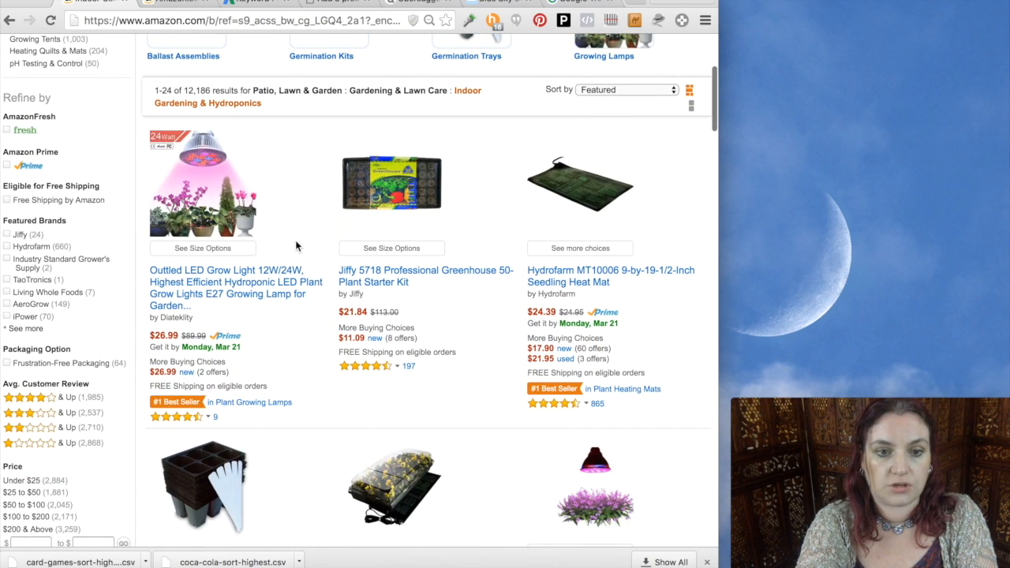
{"action": "scroll", "coordinate": [305, 213], "scroll_direction": "down", "scroll_amount": 1}
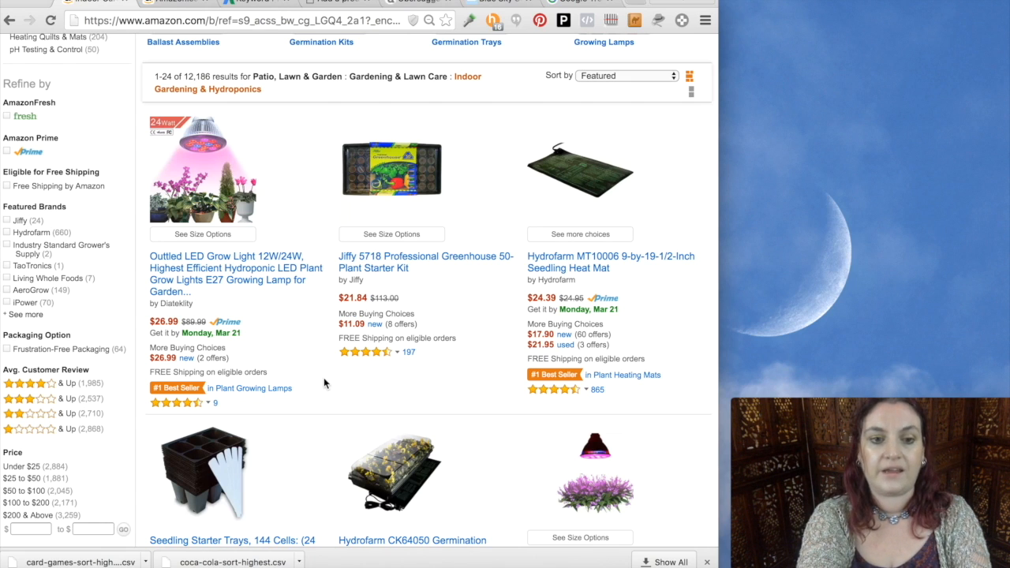
{"action": "scroll", "coordinate": [321, 339], "scroll_direction": "down", "scroll_amount": 3}
{"action": "scroll", "coordinate": [320, 333], "scroll_direction": "down", "scroll_amount": 2}
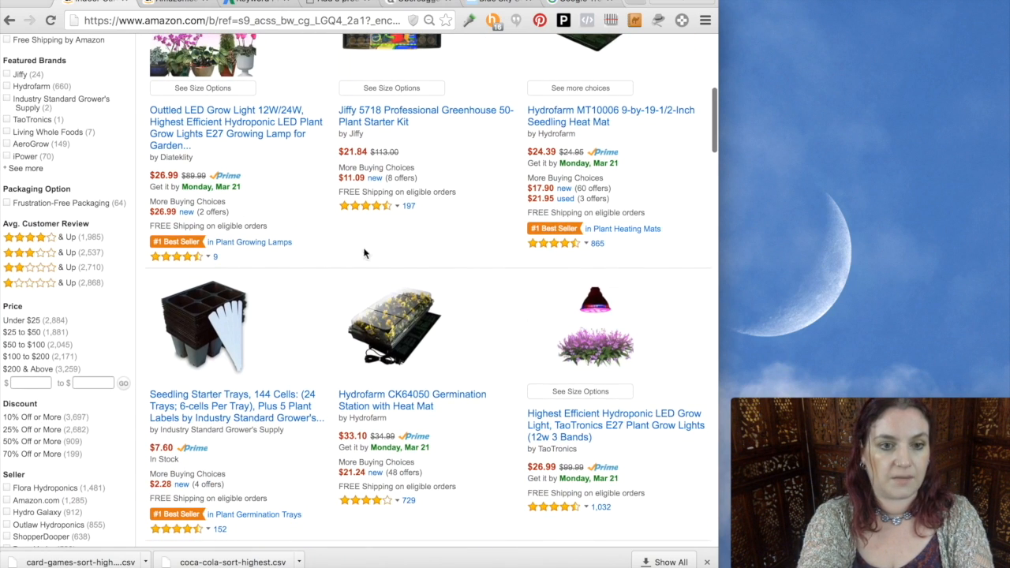
{"action": "scroll", "coordinate": [376, 230], "scroll_direction": "down", "scroll_amount": 7}
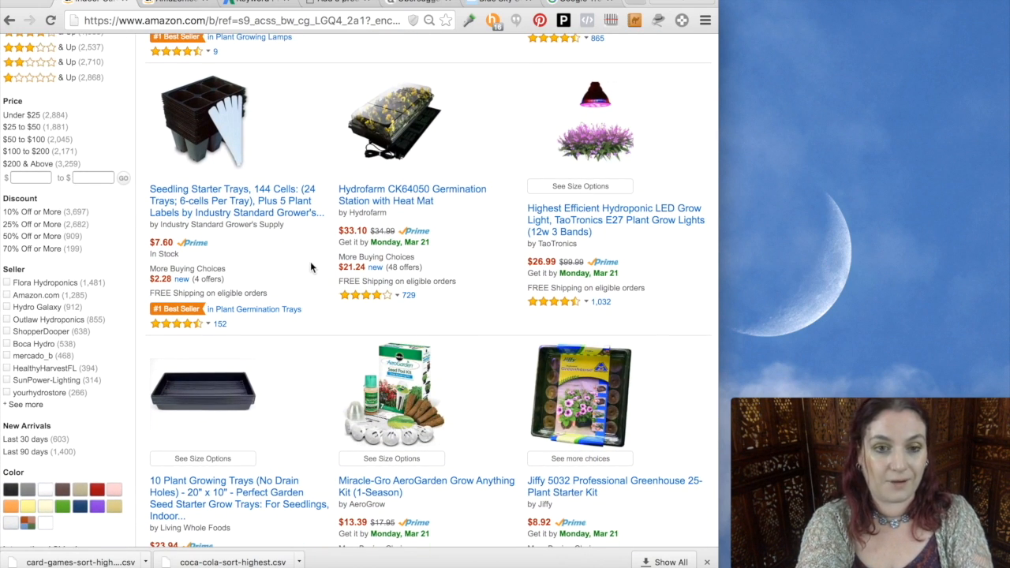
{"action": "scroll", "coordinate": [310, 268], "scroll_direction": "up", "scroll_amount": 7}
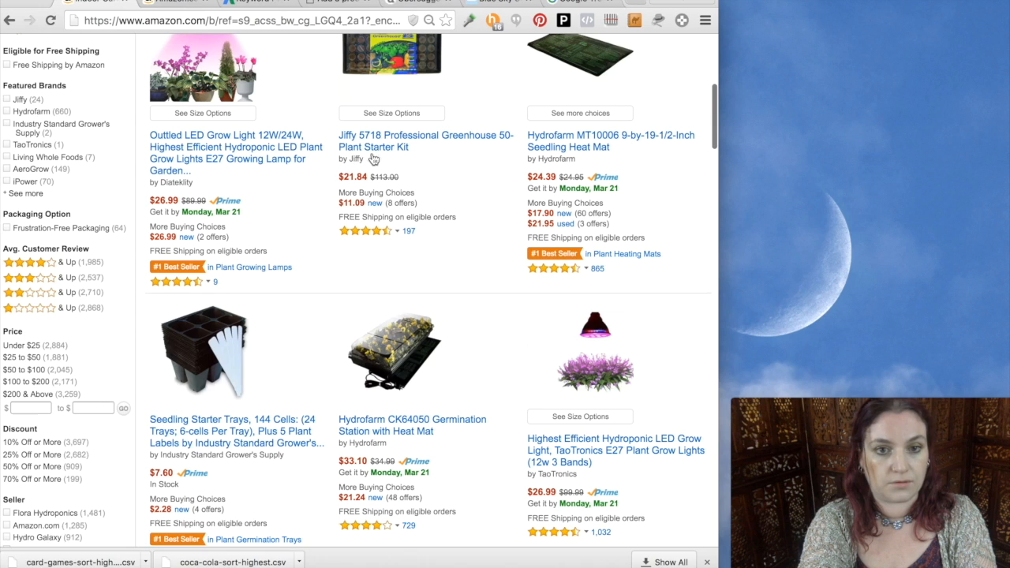
{"action": "scroll", "coordinate": [360, 164], "scroll_direction": "up", "scroll_amount": 1}
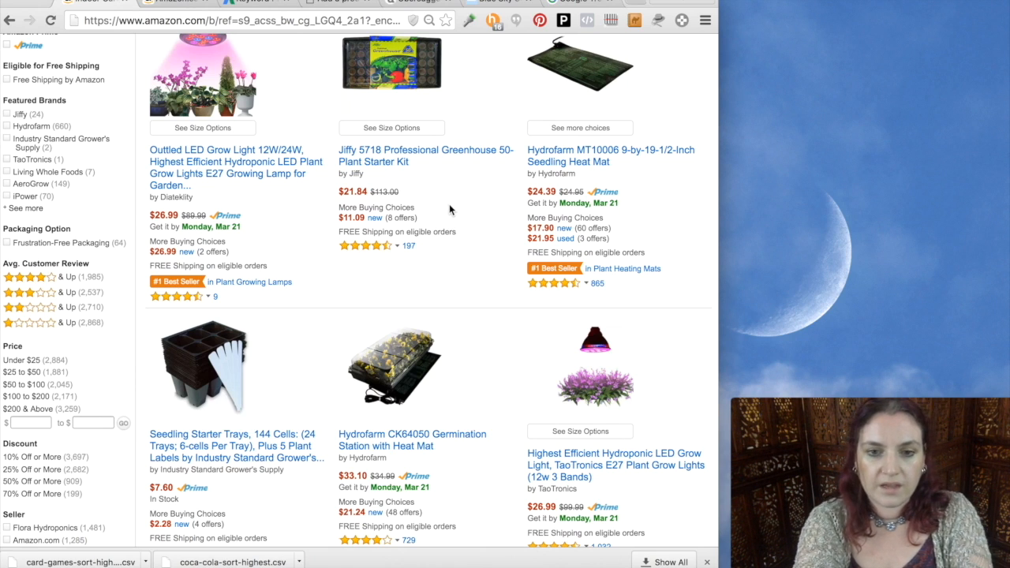
{"action": "scroll", "coordinate": [449, 208], "scroll_direction": "down", "scroll_amount": 3}
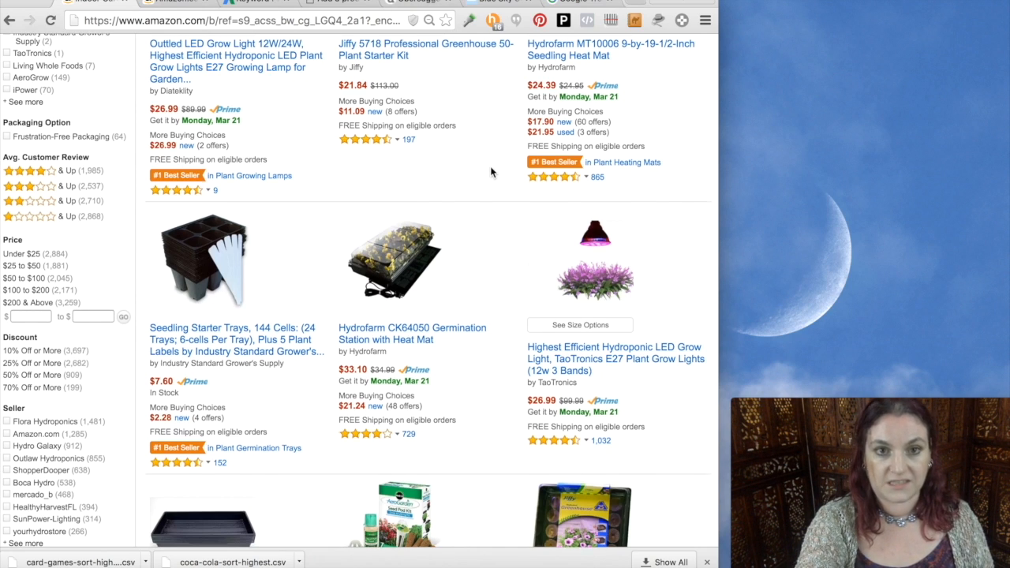
{"action": "scroll", "coordinate": [490, 171], "scroll_direction": "up", "scroll_amount": 1}
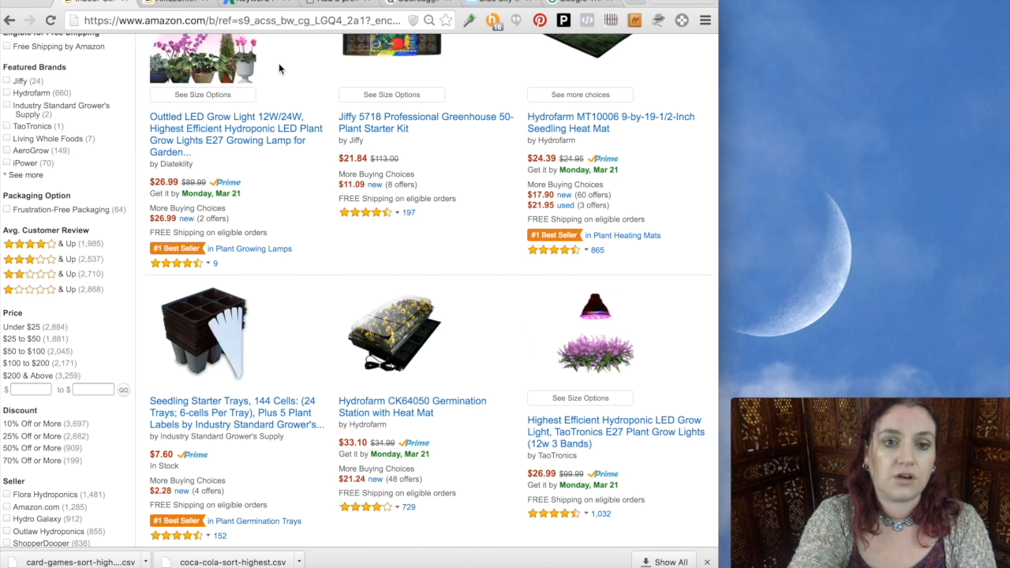
{"action": "scroll", "coordinate": [280, 69], "scroll_direction": "up", "scroll_amount": 3}
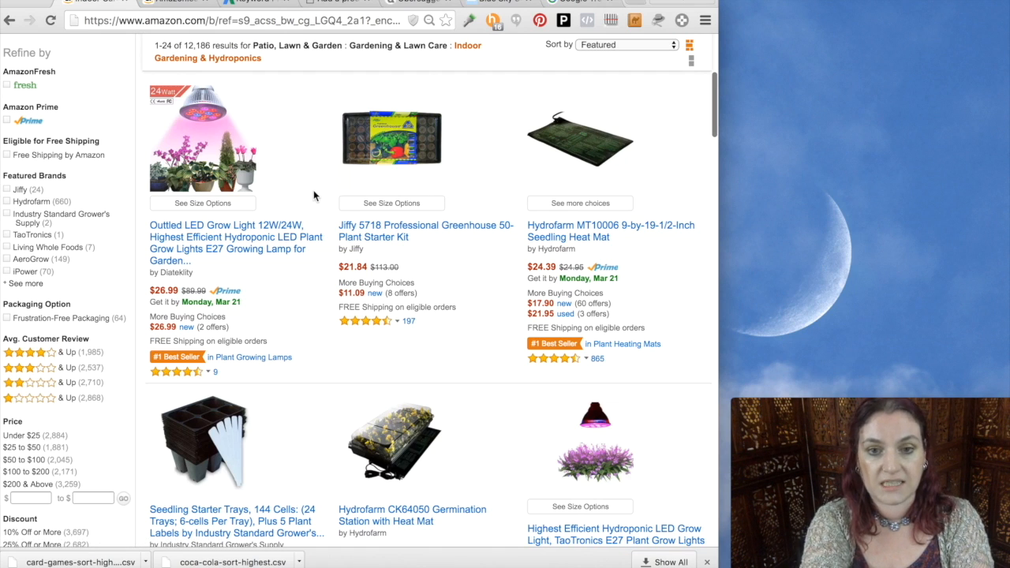
{"action": "scroll", "coordinate": [313, 196], "scroll_direction": "down", "scroll_amount": 2}
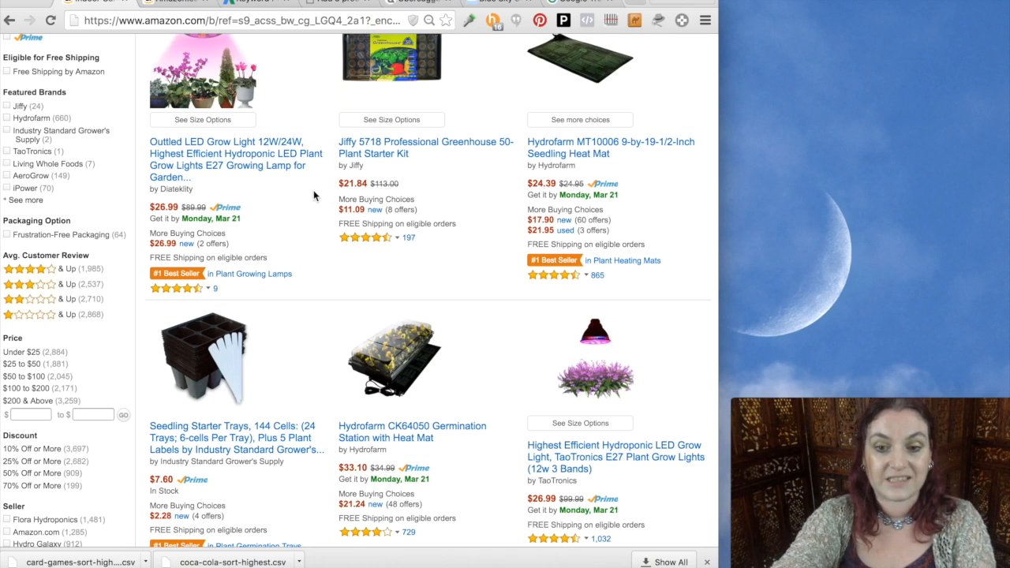
{"action": "scroll", "coordinate": [335, 149], "scroll_direction": "down", "scroll_amount": 3}
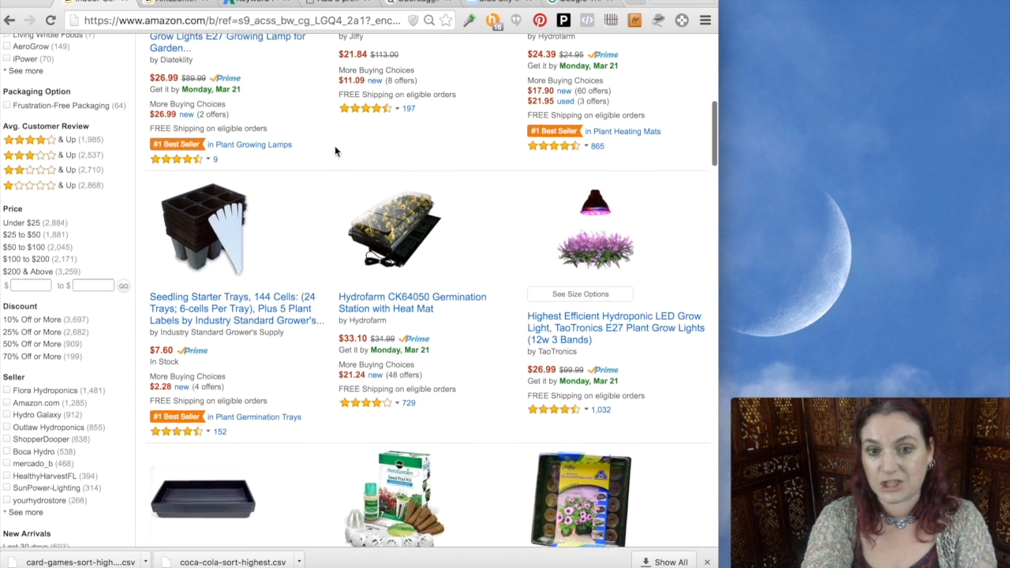
{"action": "scroll", "coordinate": [334, 150], "scroll_direction": "up", "scroll_amount": 3}
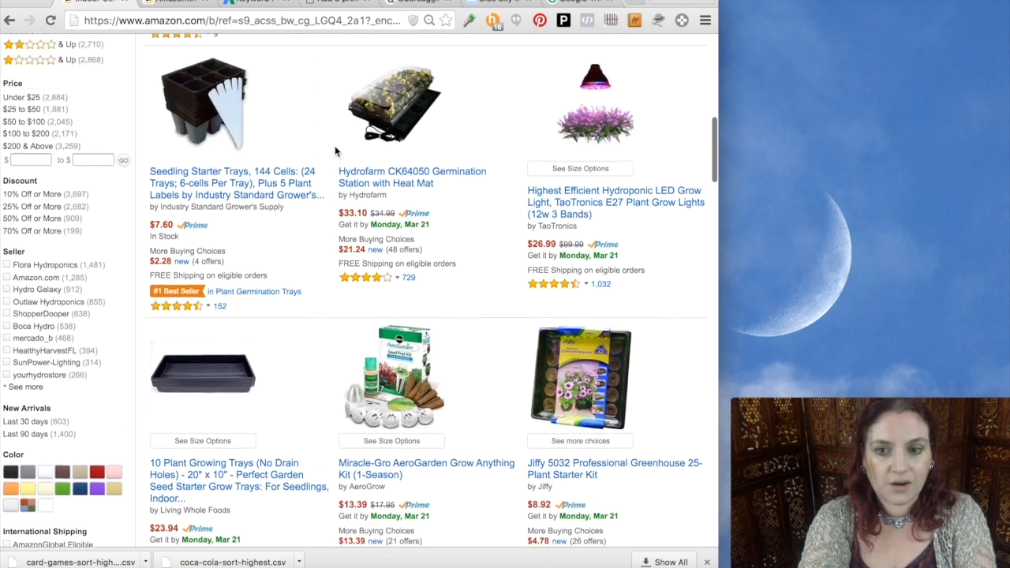
{"action": "scroll", "coordinate": [335, 149], "scroll_direction": "up", "scroll_amount": 4}
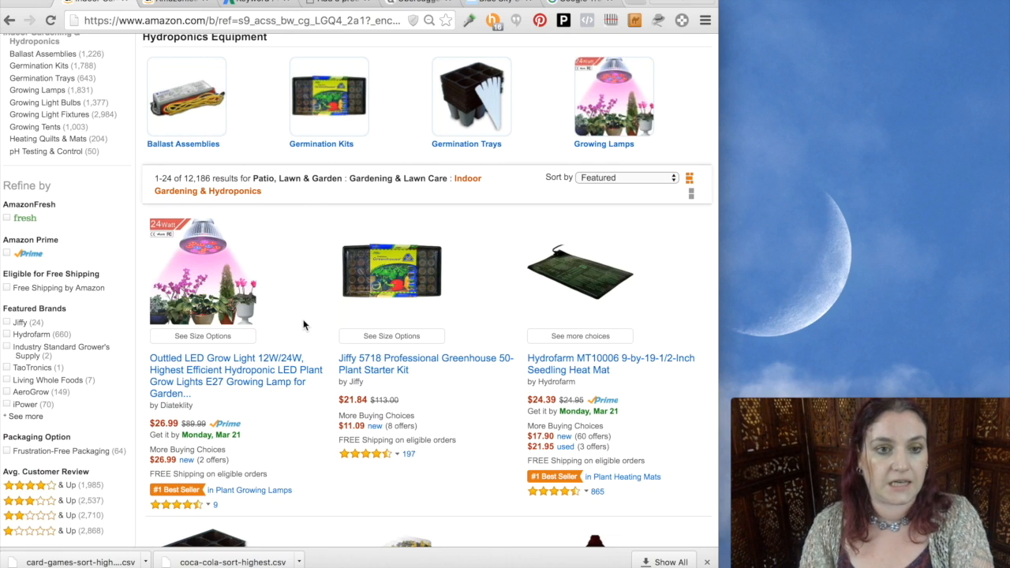
{"action": "scroll", "coordinate": [303, 324], "scroll_direction": "up", "scroll_amount": 2}
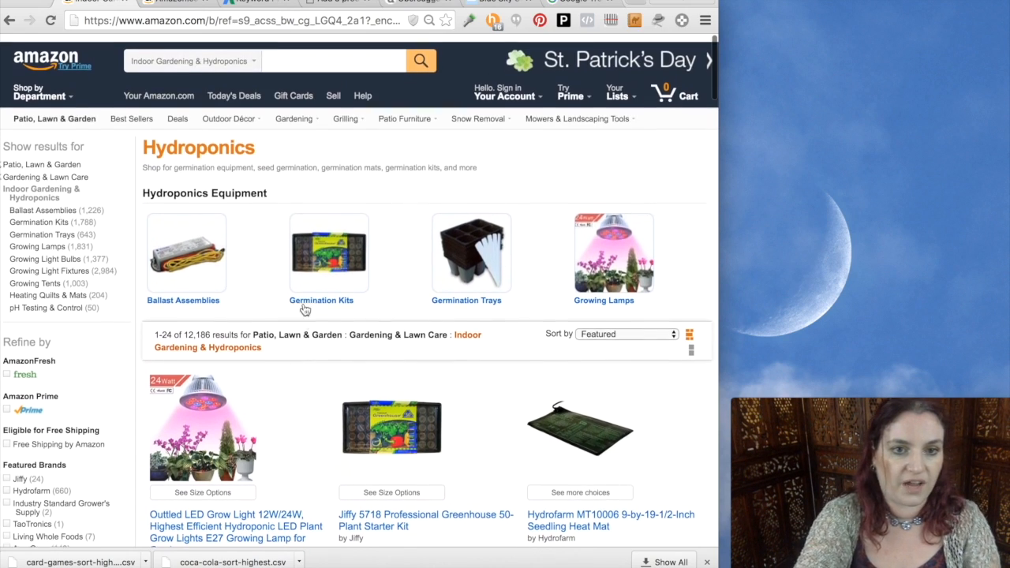
Step: Search all departments for "yard decorations" and review the listed products and related categories
{"action": "left_click", "coordinate": [214, 53]}
{"action": "left_click", "coordinate": [215, 66]}
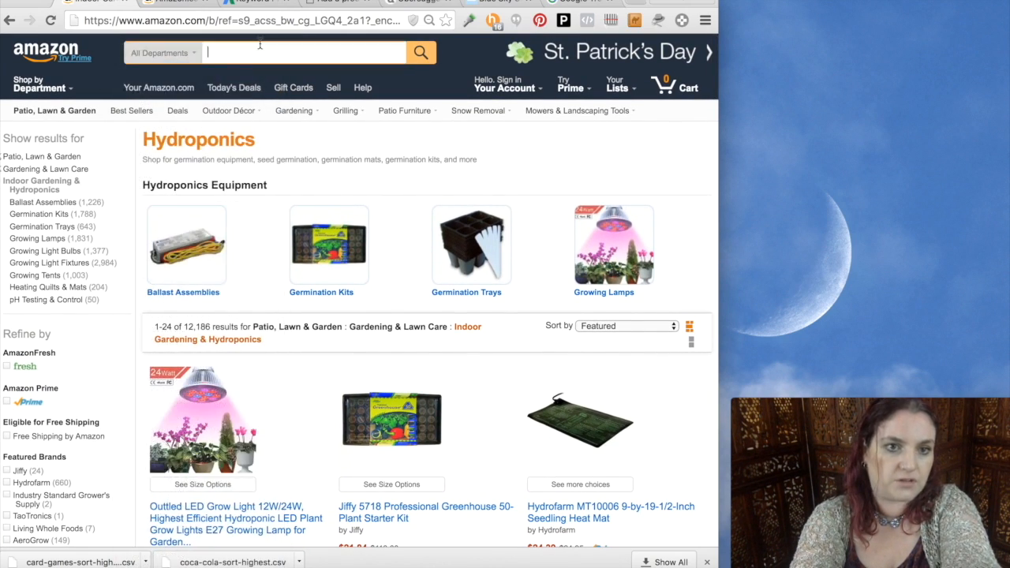
{"action": "type", "text": "yard decorations"}
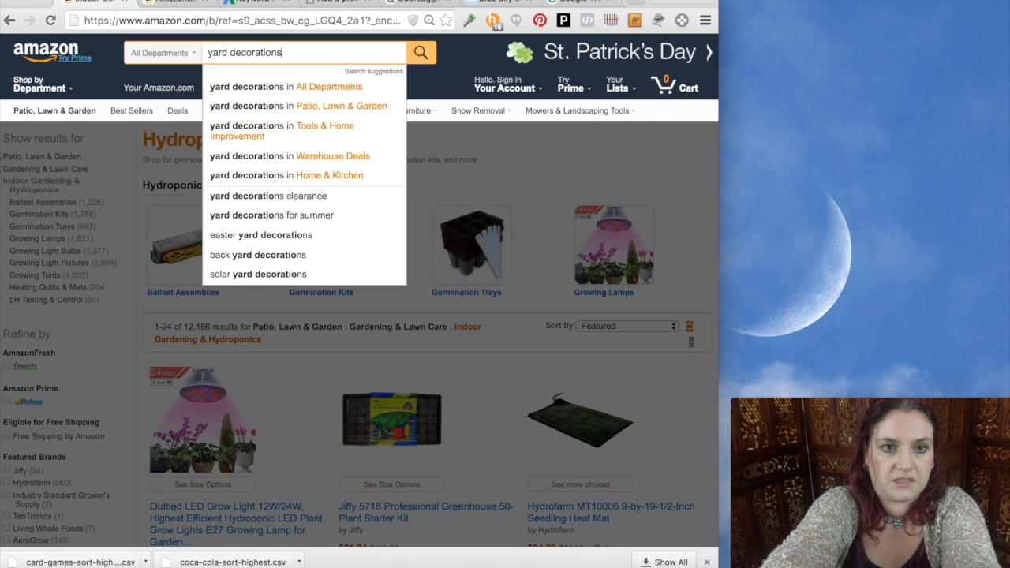
{"action": "key", "text": "Return"}
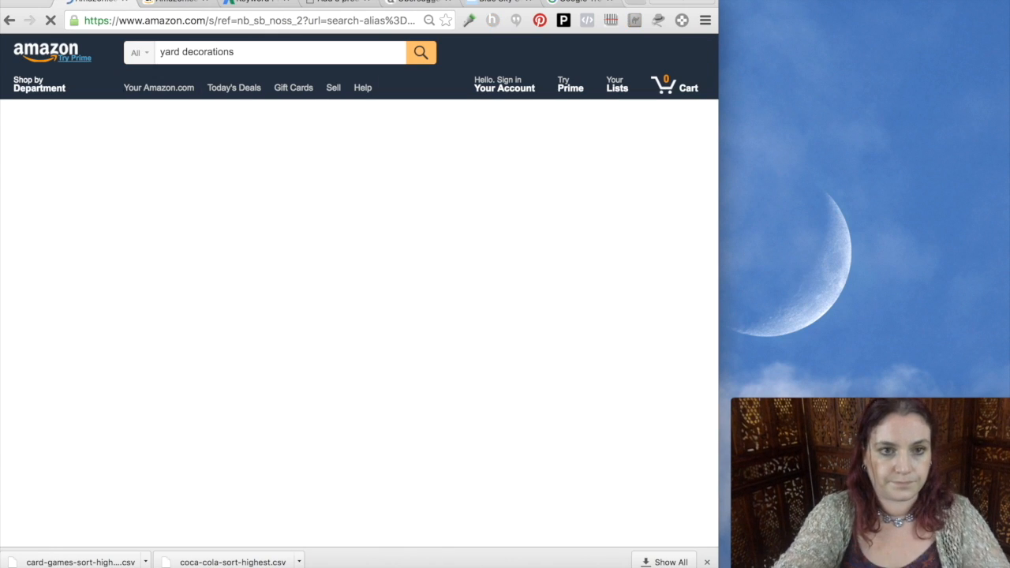
{"action": "scroll", "coordinate": [359, 263], "scroll_direction": "down", "scroll_amount": 2}
{"action": "scroll", "coordinate": [360, 267], "scroll_direction": "down", "scroll_amount": 3}
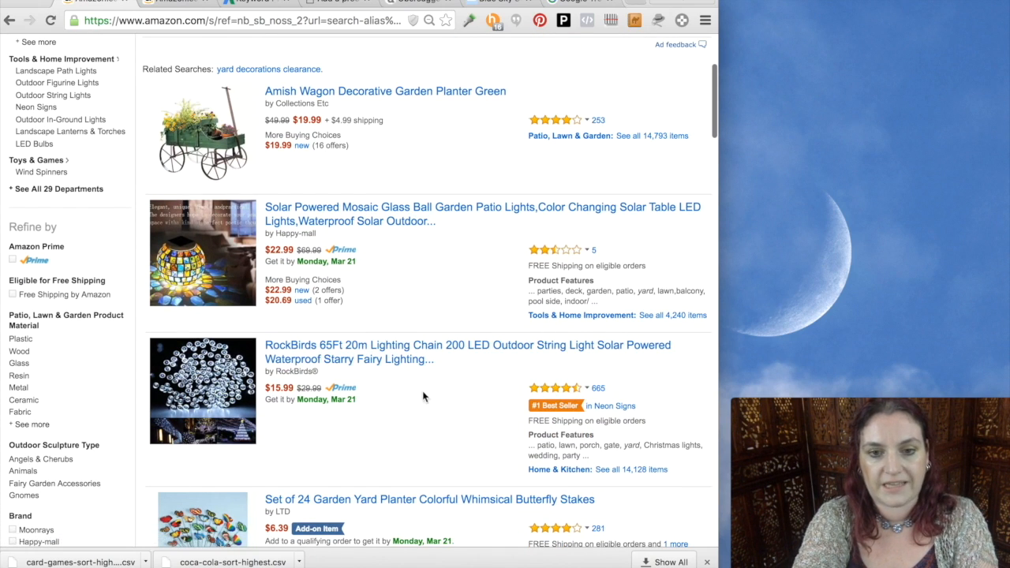
{"action": "scroll", "coordinate": [423, 270], "scroll_direction": "down", "scroll_amount": 1}
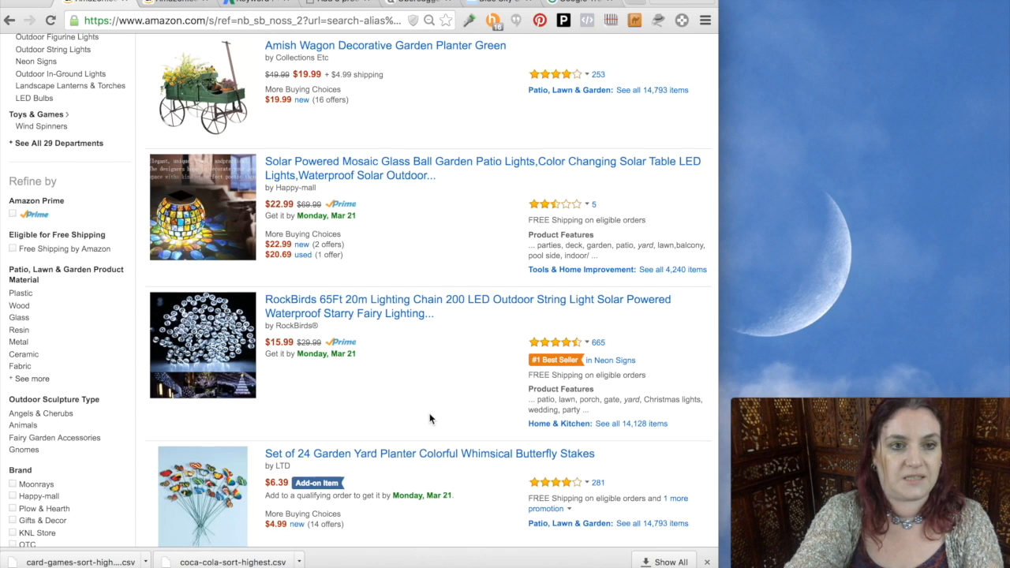
{"action": "scroll", "coordinate": [428, 417], "scroll_direction": "up", "scroll_amount": 5}
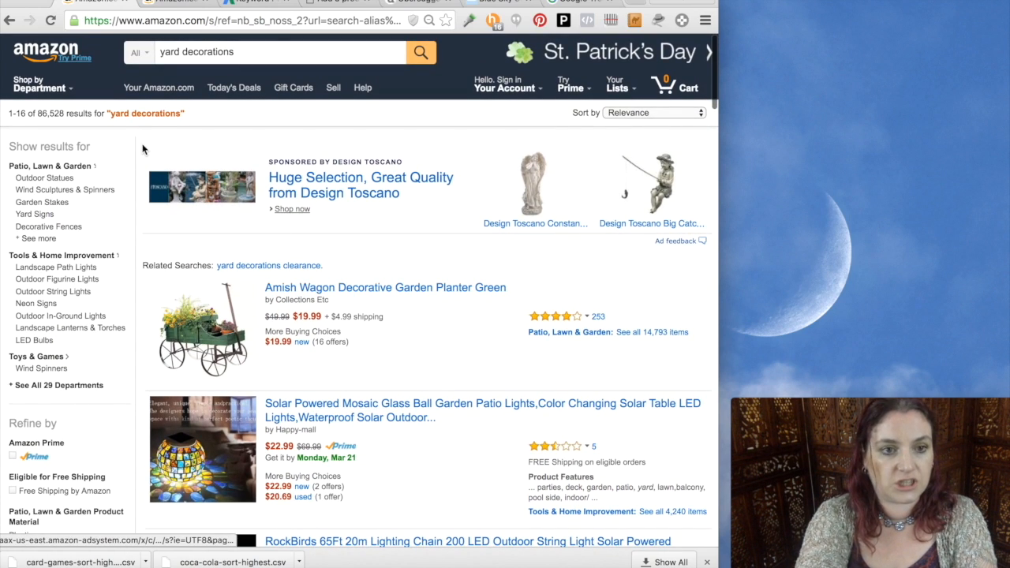
Step: Switch to the open Optimize Listings for Search and Browse help page and read its introduction and Product Name (Title) guidelines
{"action": "left_click", "coordinate": [154, 8]}
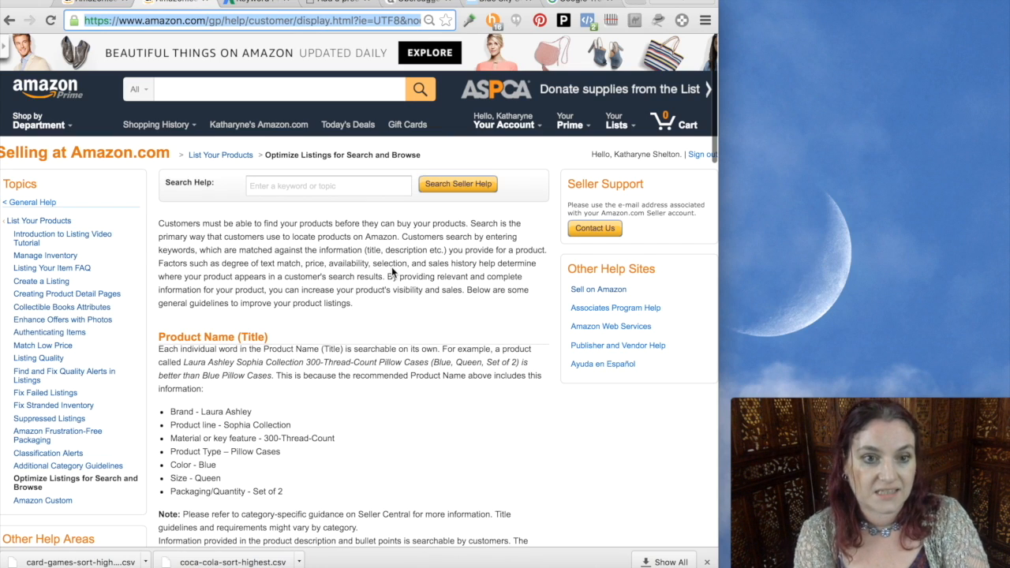
{"action": "scroll", "coordinate": [391, 267], "scroll_direction": "down", "scroll_amount": 5}
{"action": "scroll", "coordinate": [391, 267], "scroll_direction": "up", "scroll_amount": 2}
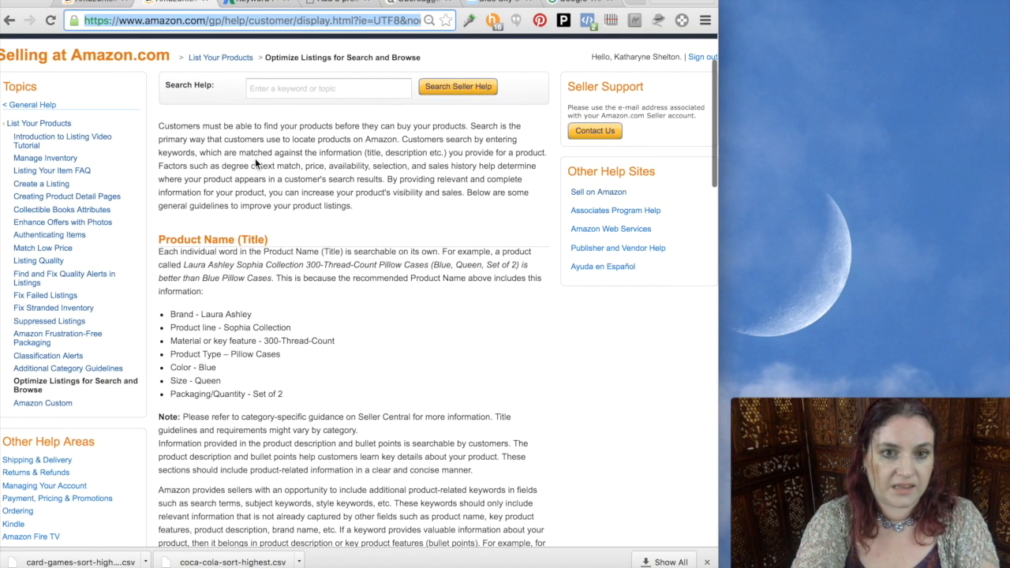
{"action": "scroll", "coordinate": [377, 265], "scroll_direction": "up", "scroll_amount": 3}
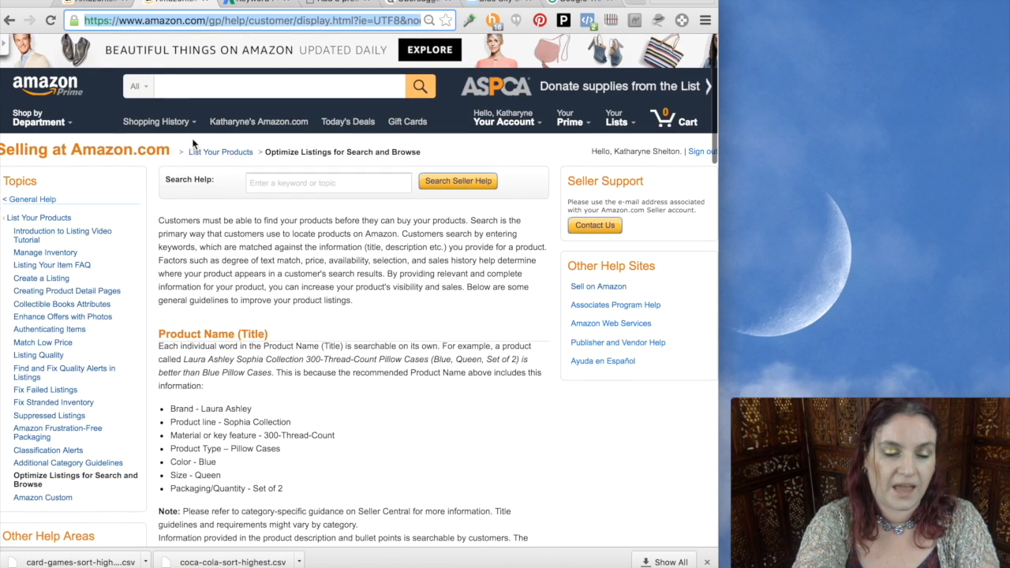
{"action": "scroll", "coordinate": [224, 208], "scroll_direction": "down", "scroll_amount": 2}
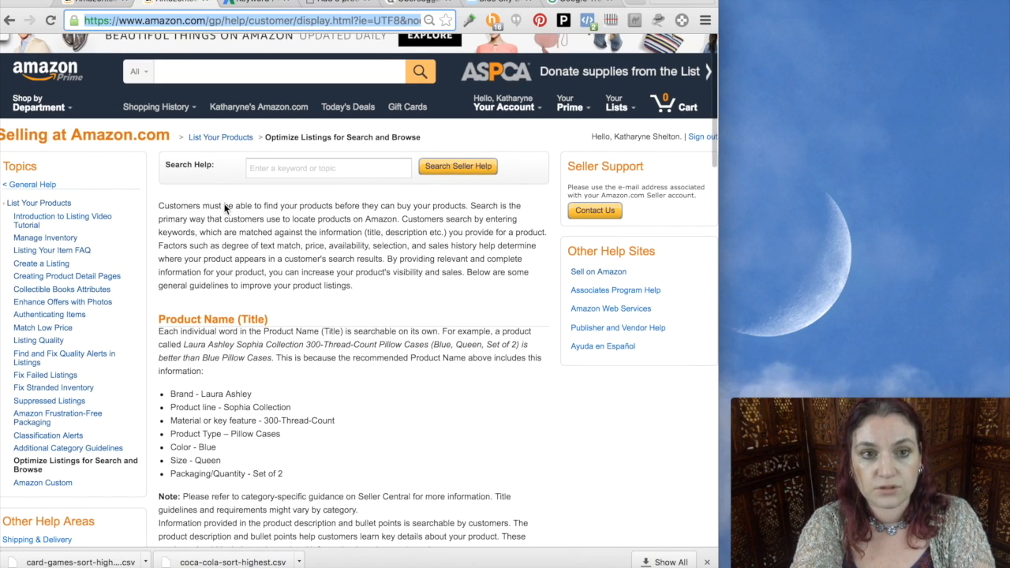
{"action": "scroll", "coordinate": [224, 205], "scroll_direction": "down", "scroll_amount": 3}
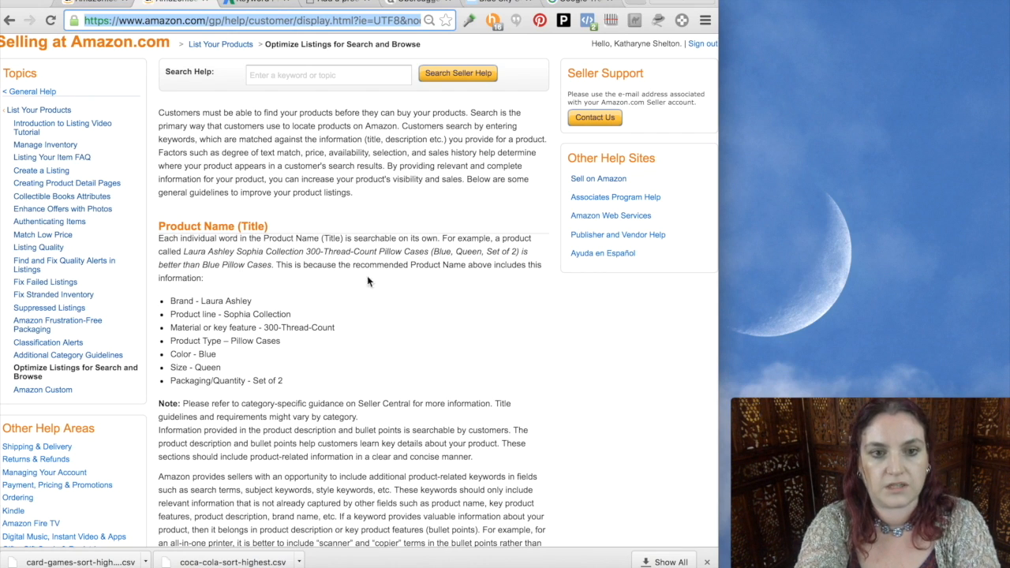
Step: Reread the Product Name (Title) guidelines and the advice on descriptions, bullet points and additional keyword fields
{"action": "scroll", "coordinate": [386, 293], "scroll_direction": "down", "scroll_amount": 1}
{"action": "scroll", "coordinate": [386, 292], "scroll_direction": "down", "scroll_amount": 1}
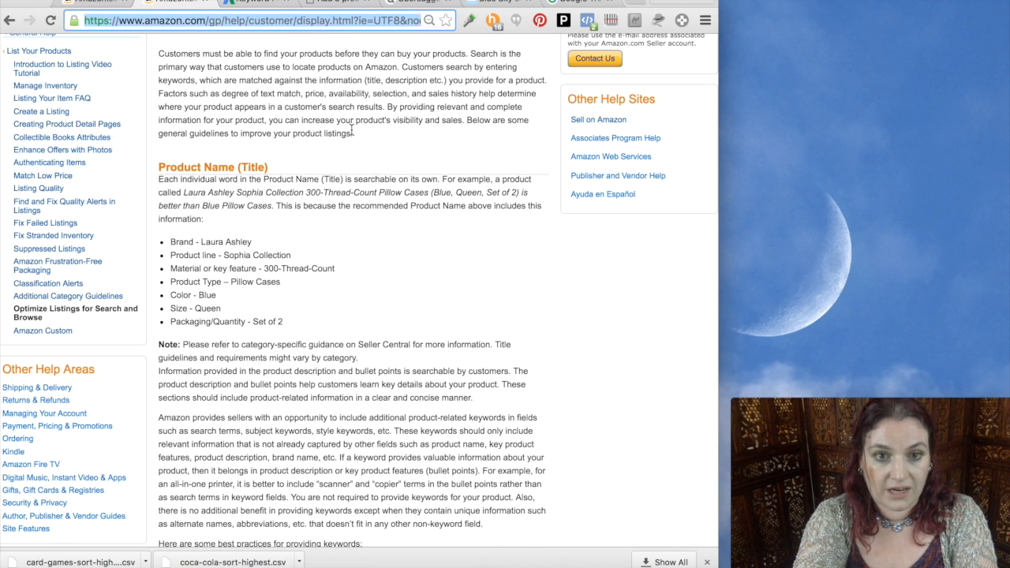
{"action": "scroll", "coordinate": [368, 149], "scroll_direction": "down", "scroll_amount": 5}
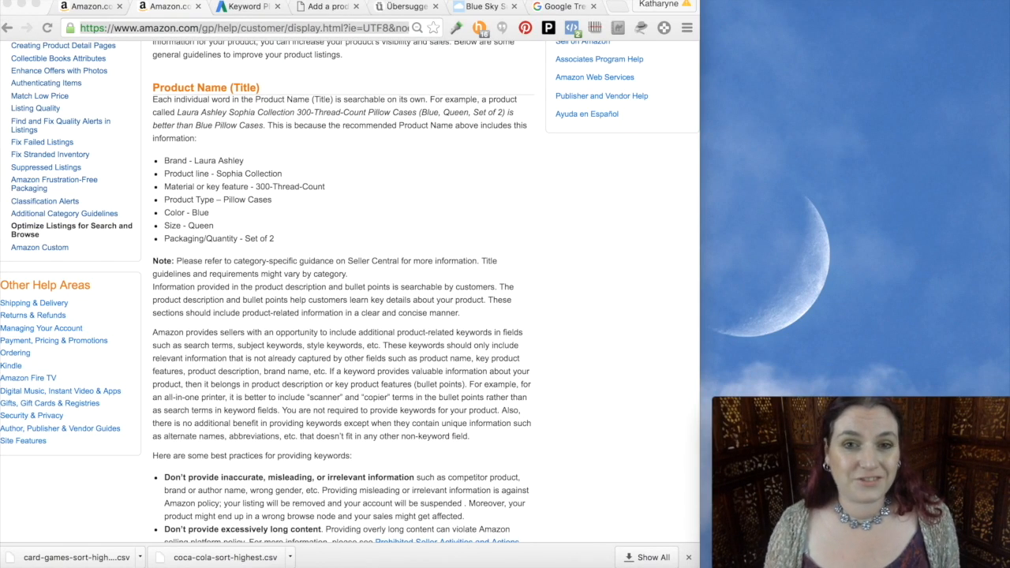
{"action": "scroll", "coordinate": [339, 332], "scroll_direction": "up", "scroll_amount": 5}
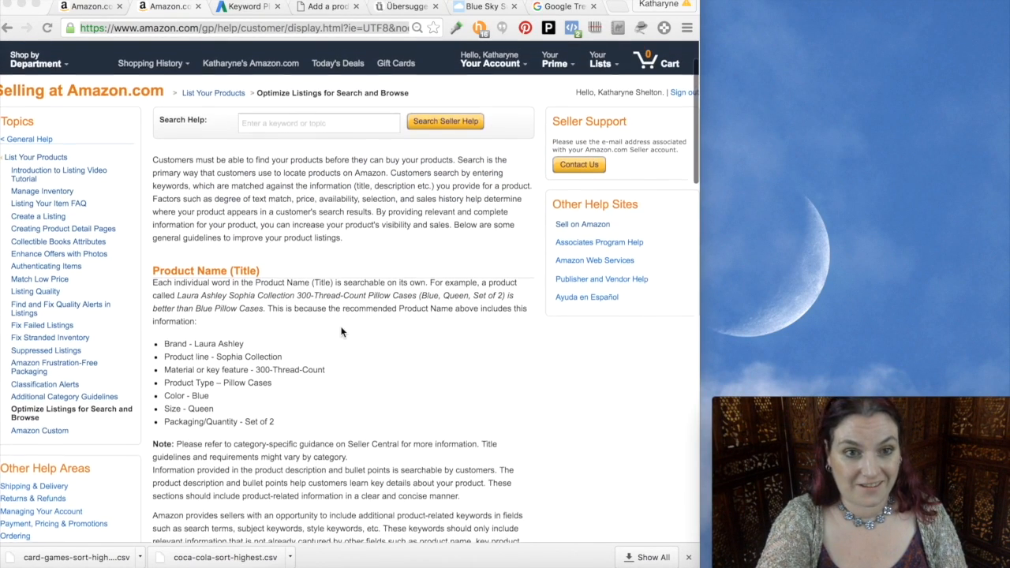
{"action": "scroll", "coordinate": [341, 332], "scroll_direction": "up", "scroll_amount": 1}
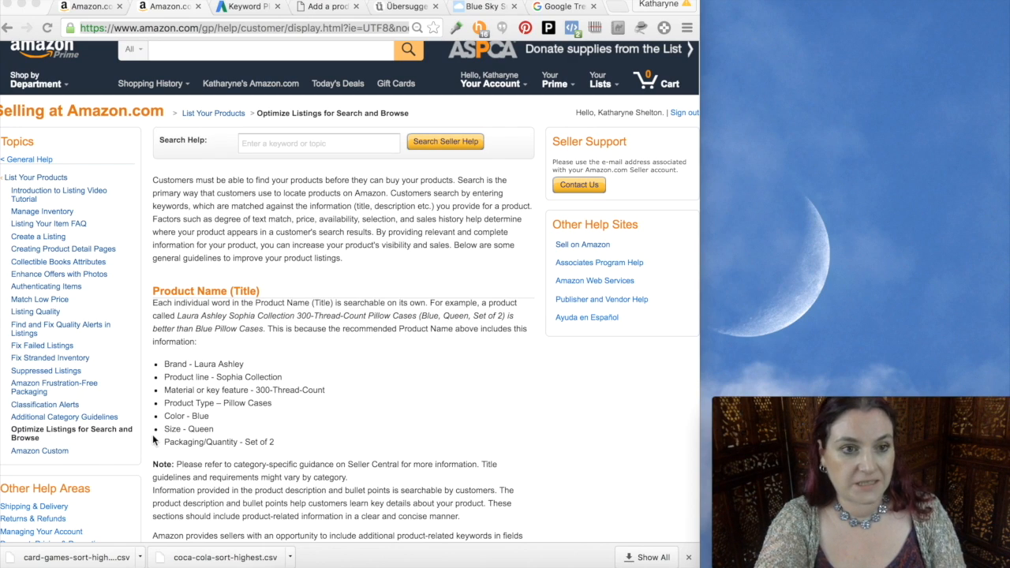
Step: Read the best practices for providing keywords, from misleading information and redundancy to abbreviations and alternate names
{"action": "scroll", "coordinate": [295, 417], "scroll_direction": "down", "scroll_amount": 5}
{"action": "scroll", "coordinate": [296, 424], "scroll_direction": "down", "scroll_amount": 3}
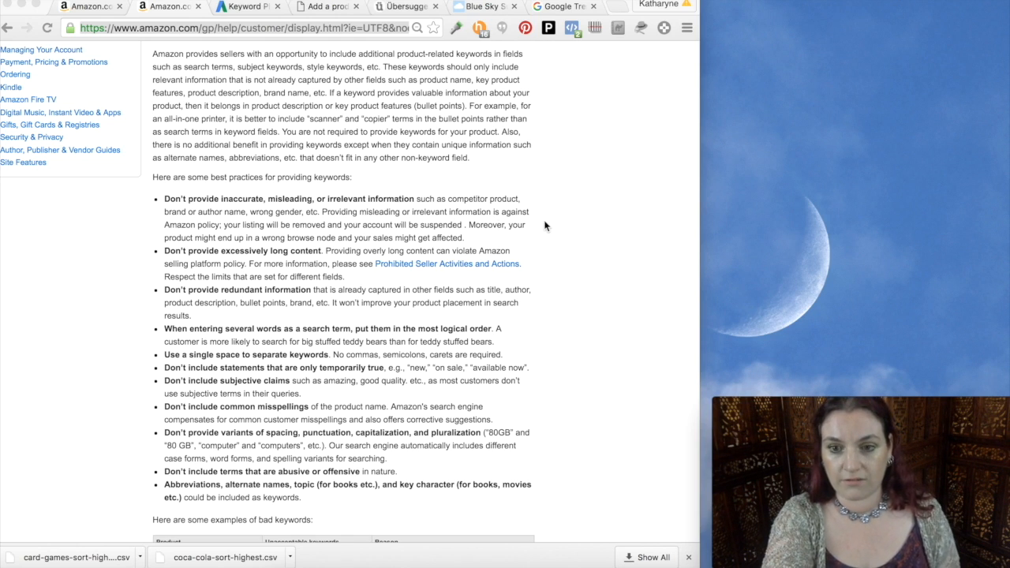
{"action": "scroll", "coordinate": [545, 226], "scroll_direction": "down", "scroll_amount": 1}
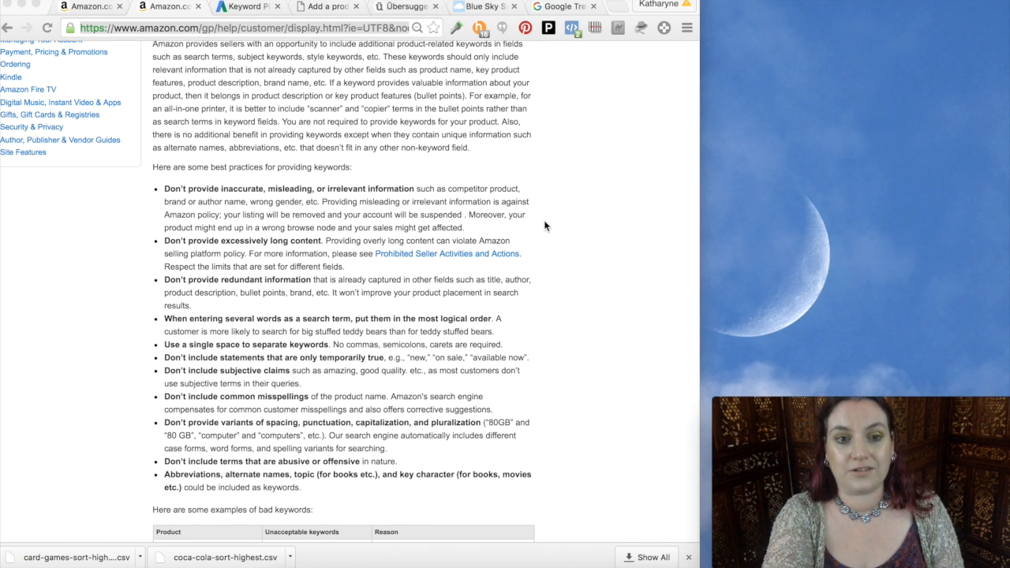
{"action": "scroll", "coordinate": [545, 227], "scroll_direction": "down", "scroll_amount": 3}
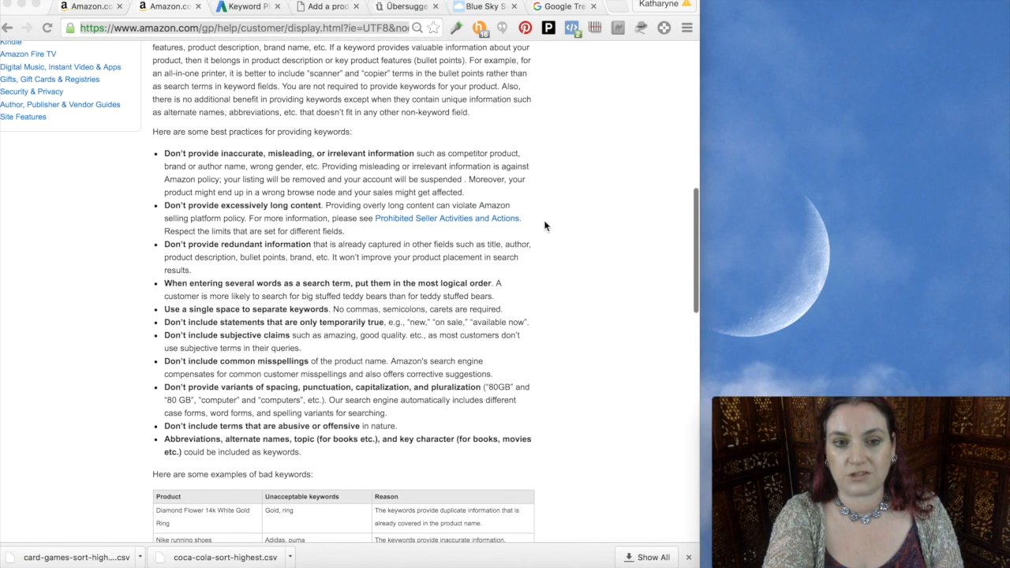
{"action": "scroll", "coordinate": [545, 227], "scroll_direction": "down", "scroll_amount": 3}
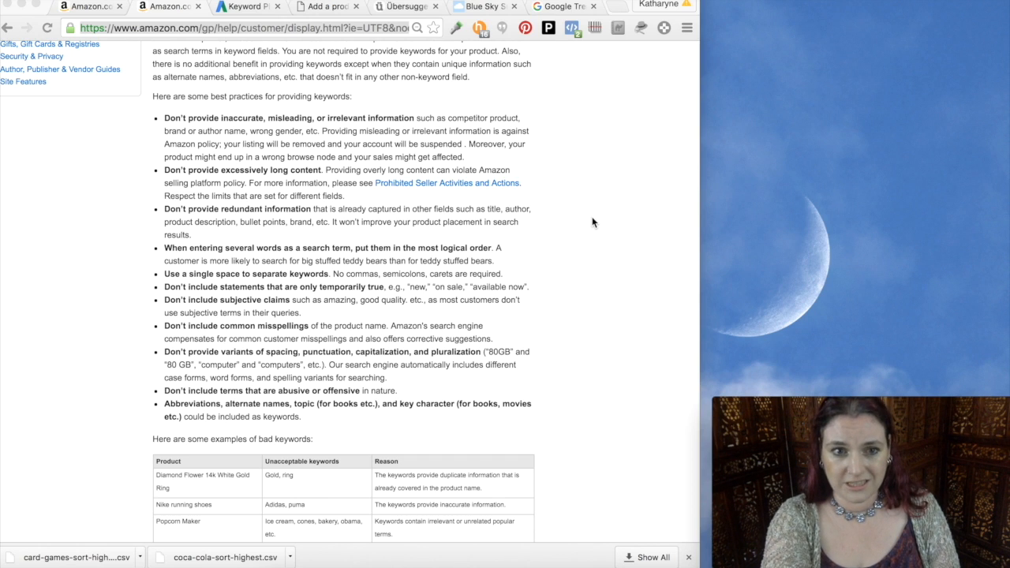
Step: Compare the tables of bad and good keyword examples with their reasons, and return to the Product Name (Title) section
{"action": "scroll", "coordinate": [594, 223], "scroll_direction": "down", "scroll_amount": 9}
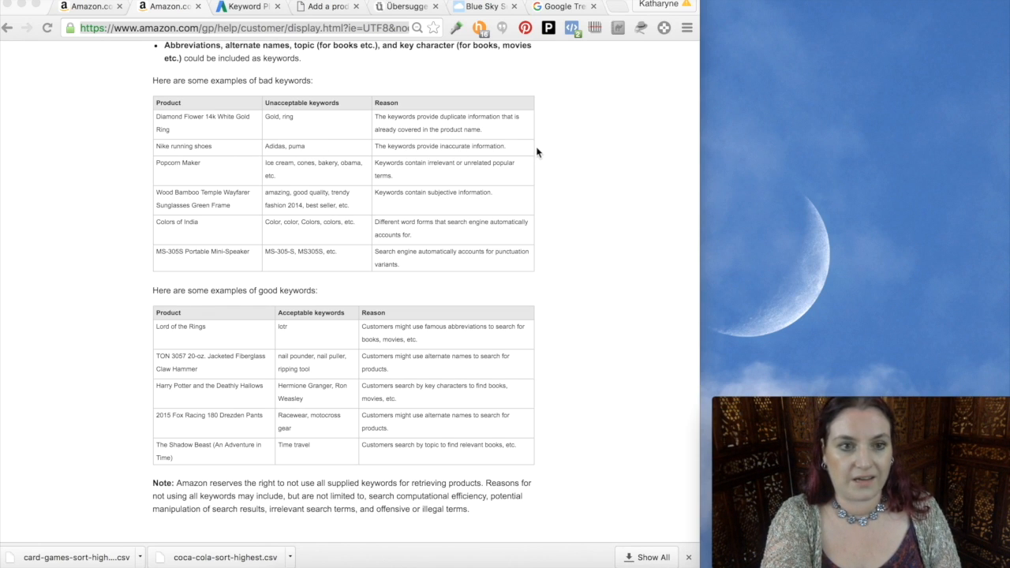
{"action": "scroll", "coordinate": [538, 146], "scroll_direction": "up", "scroll_amount": 1}
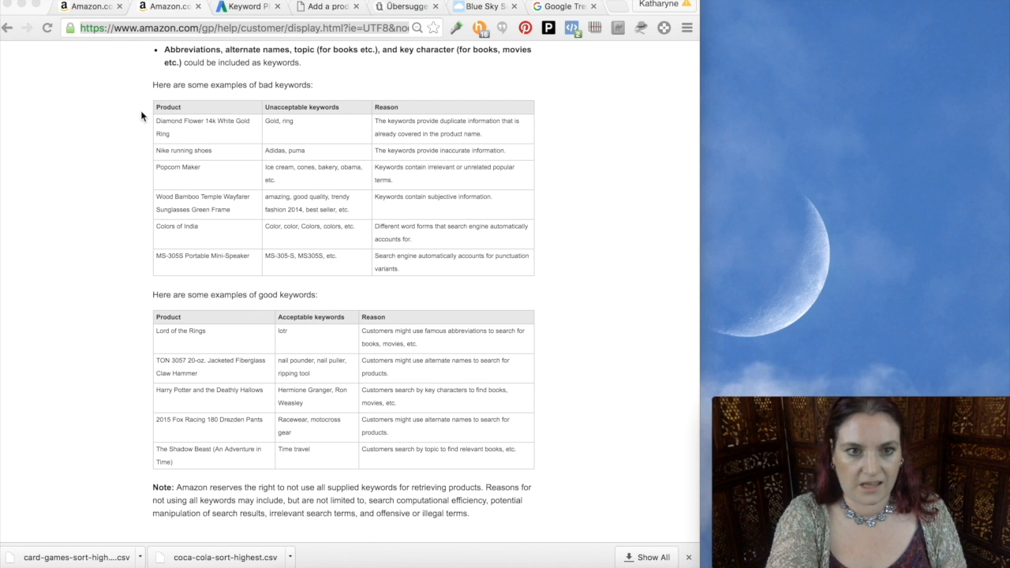
{"action": "scroll", "coordinate": [141, 116], "scroll_direction": "down", "scroll_amount": 1}
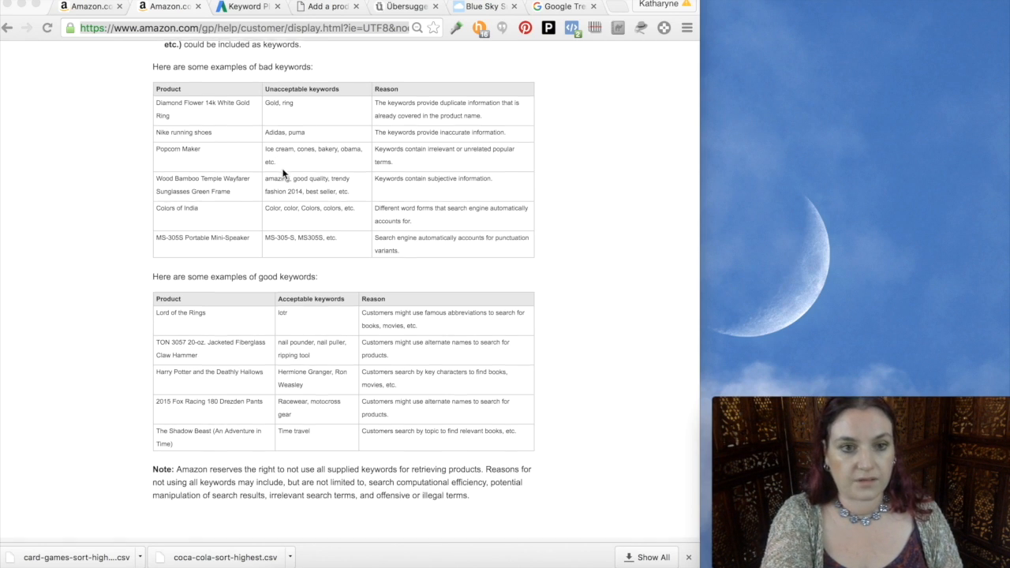
{"action": "scroll", "coordinate": [300, 146], "scroll_direction": "down", "scroll_amount": 1}
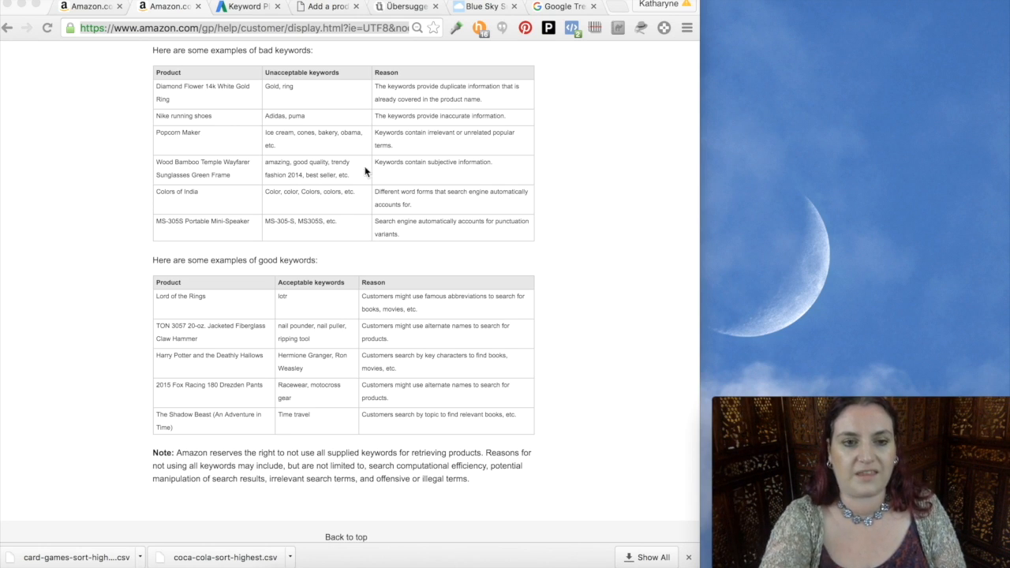
{"action": "scroll", "coordinate": [665, 300], "scroll_direction": "up", "scroll_amount": 4}
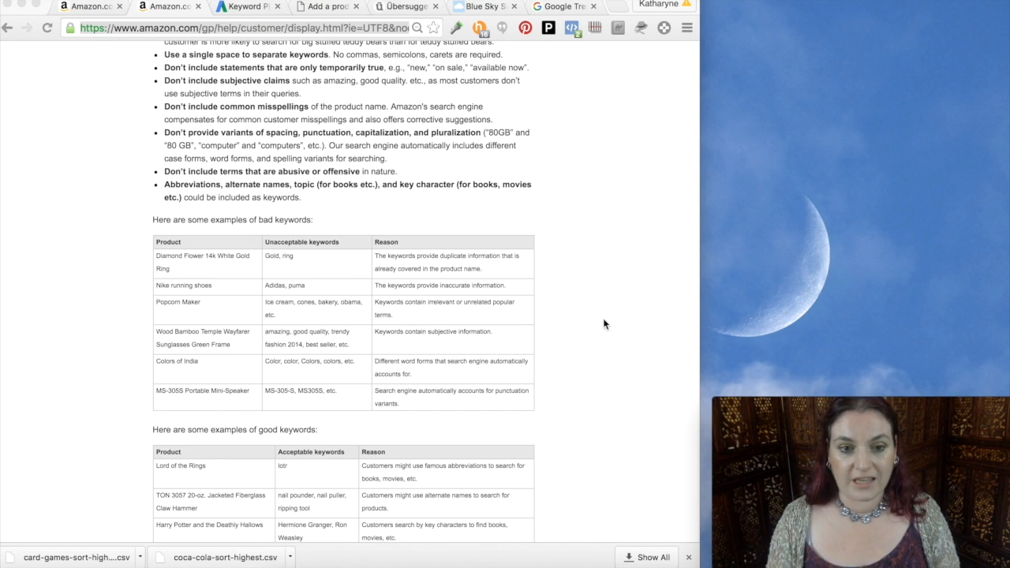
{"action": "scroll", "coordinate": [639, 97], "scroll_direction": "down", "scroll_amount": 5}
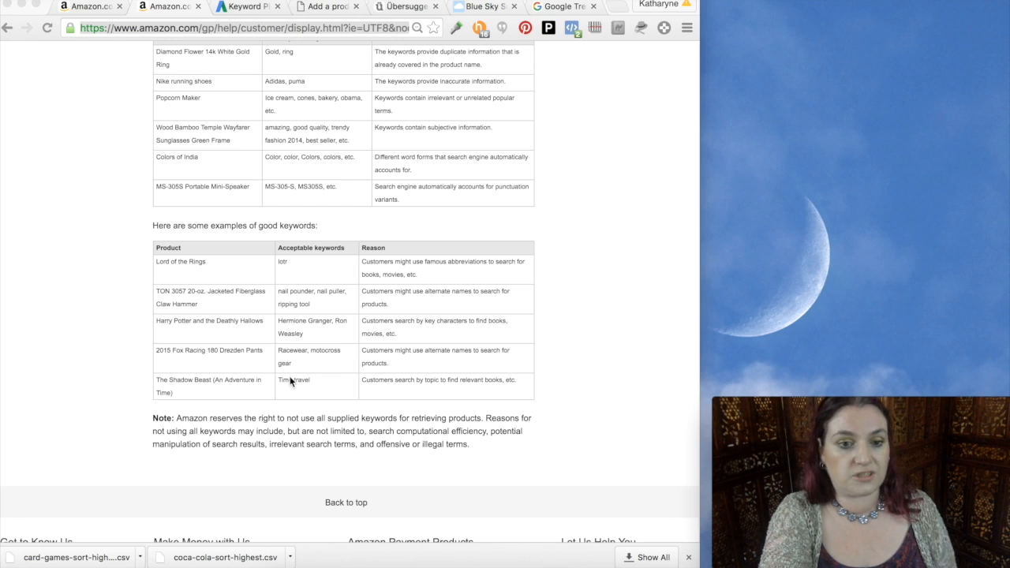
{"action": "scroll", "coordinate": [308, 127], "scroll_direction": "up", "scroll_amount": 2}
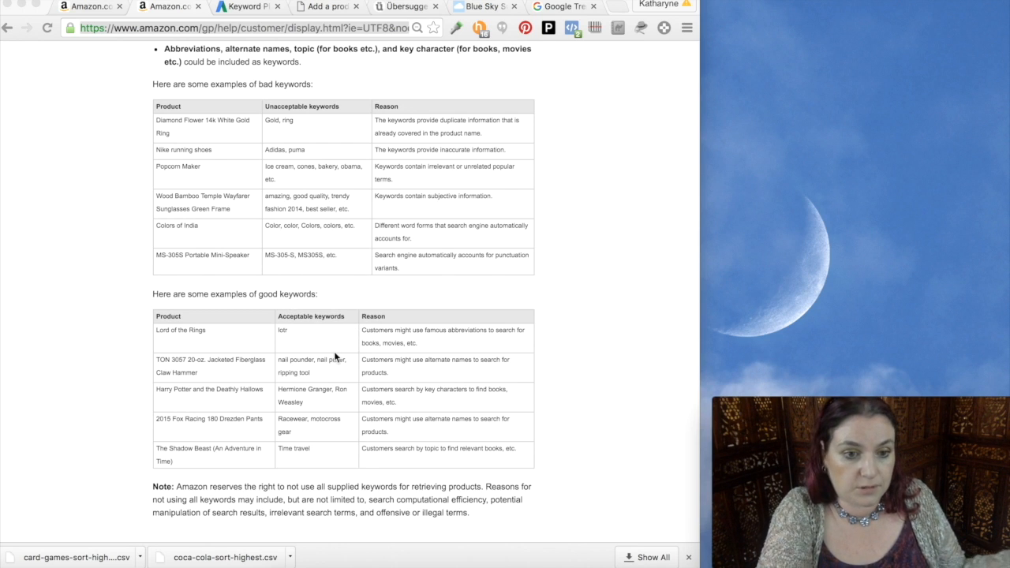
{"action": "scroll", "coordinate": [339, 458], "scroll_direction": "up", "scroll_amount": 10}
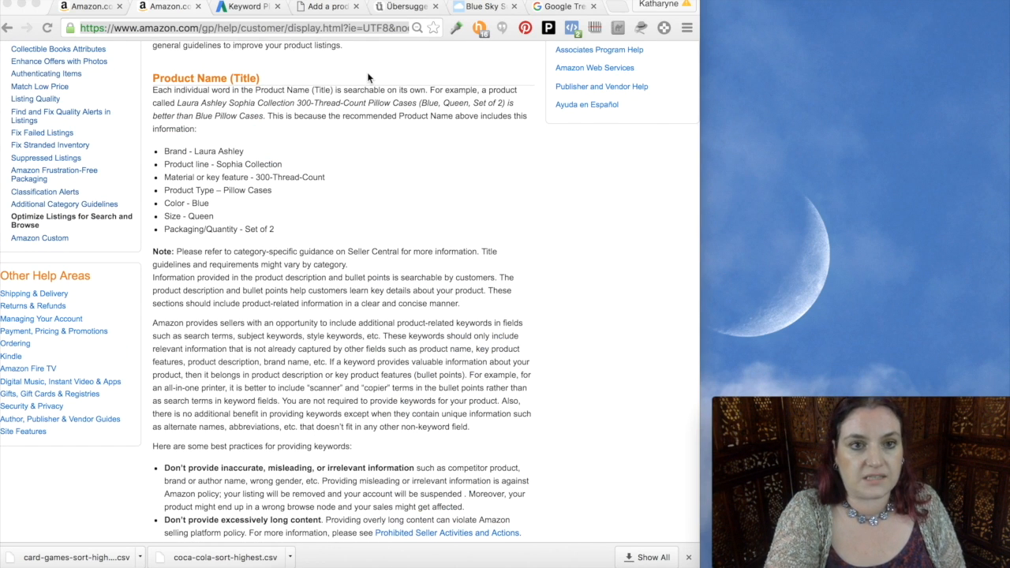
Step: Switch to the open Add a product page and set the Product Name to "Starbucks Blue Siren Coffee Mug 10 fl oz Collectible Limited Edition"
{"action": "left_click", "coordinate": [322, 8]}
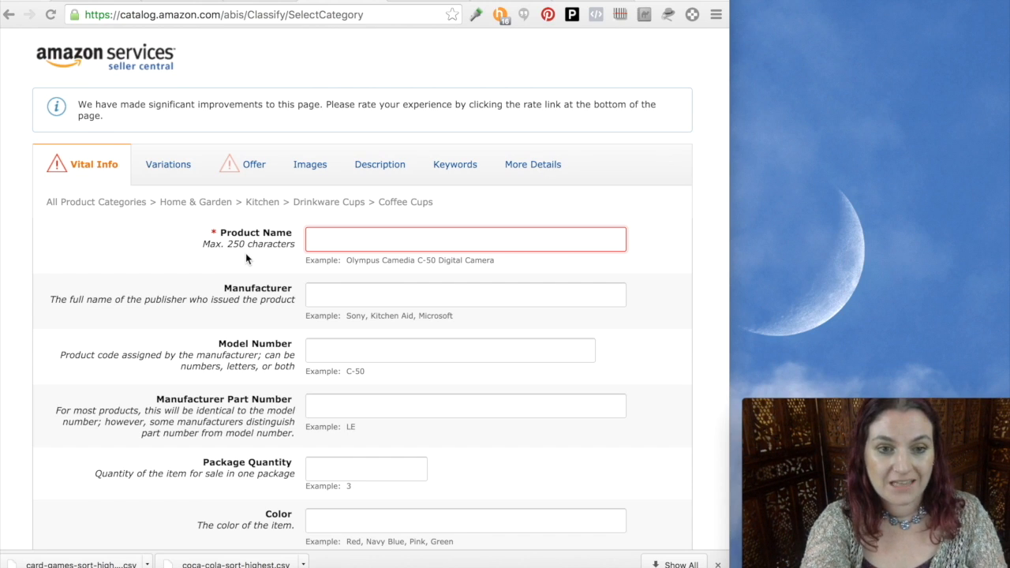
{"action": "left_click", "coordinate": [340, 240]}
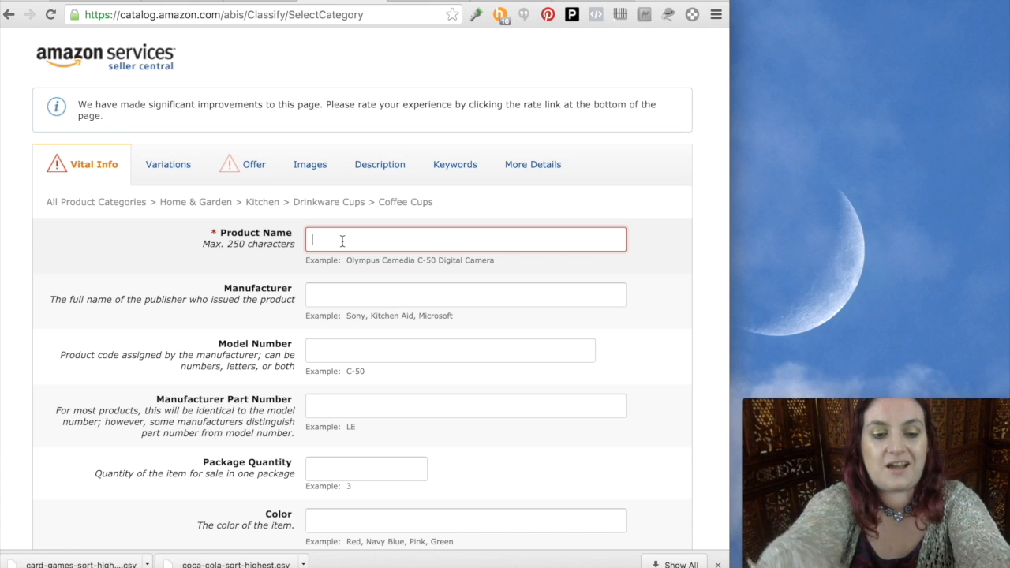
{"action": "type", "text": "Starbucks "}
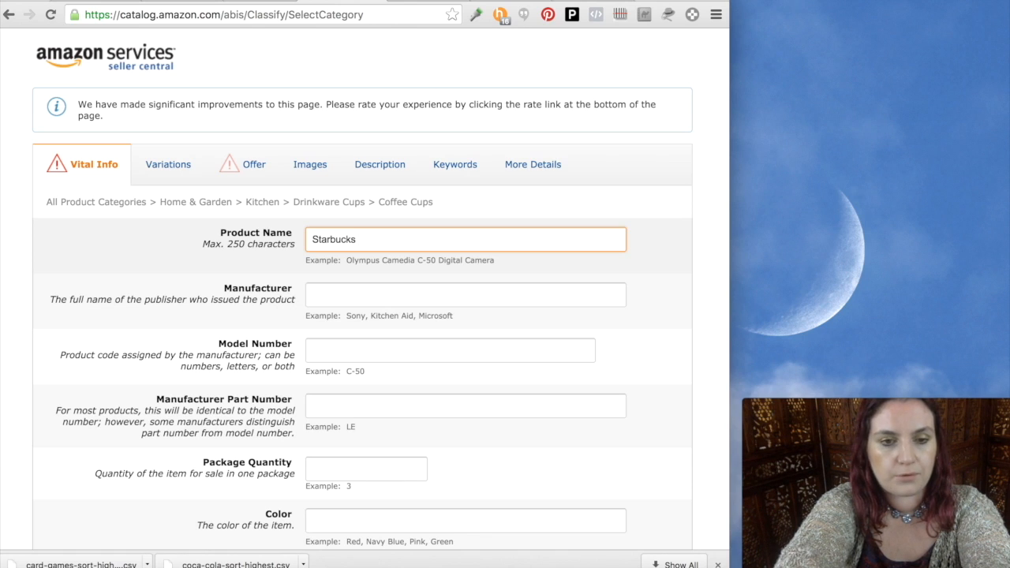
{"action": "type", "text": "B"}
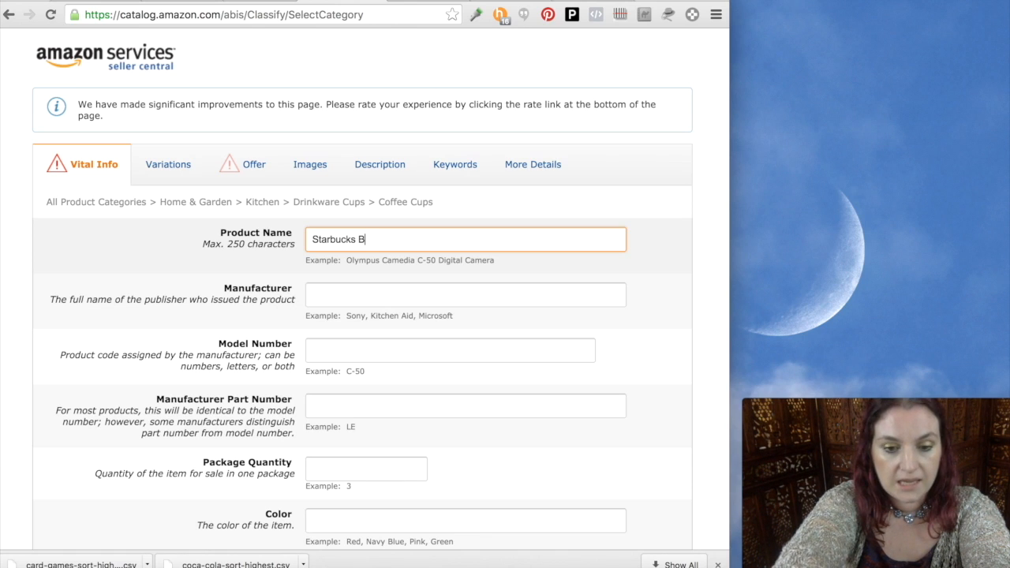
{"action": "type", "text": "lue S"}
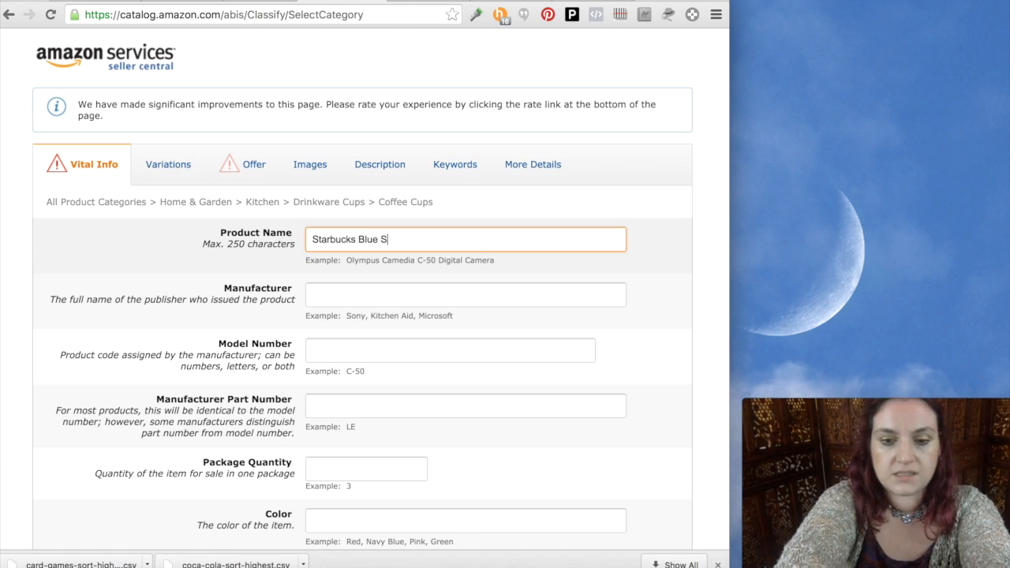
{"action": "type", "text": "iren Coffe"}
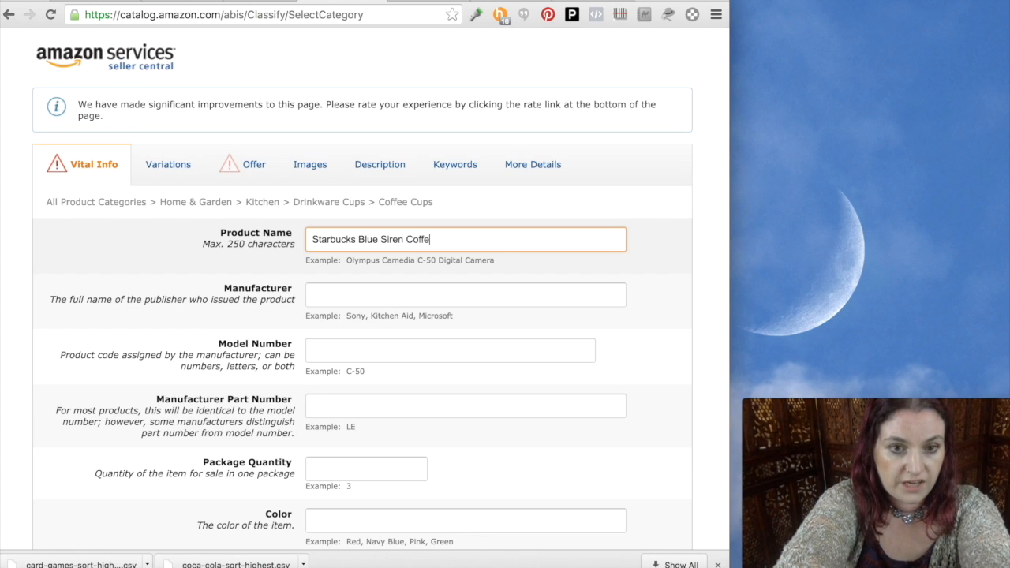
{"action": "type", "text": "e Mug 10"}
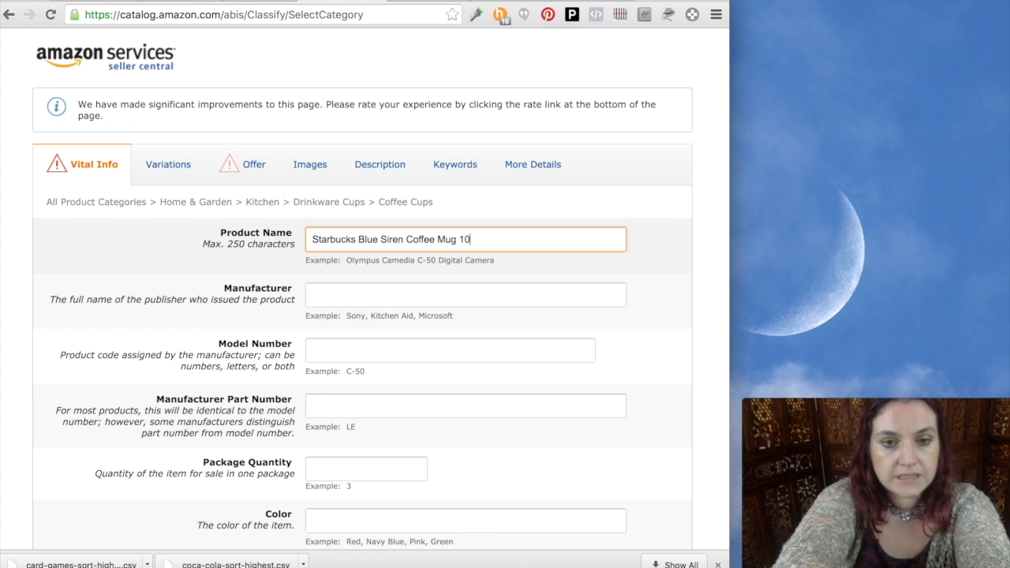
{"action": "type", "text": "fl oz"}
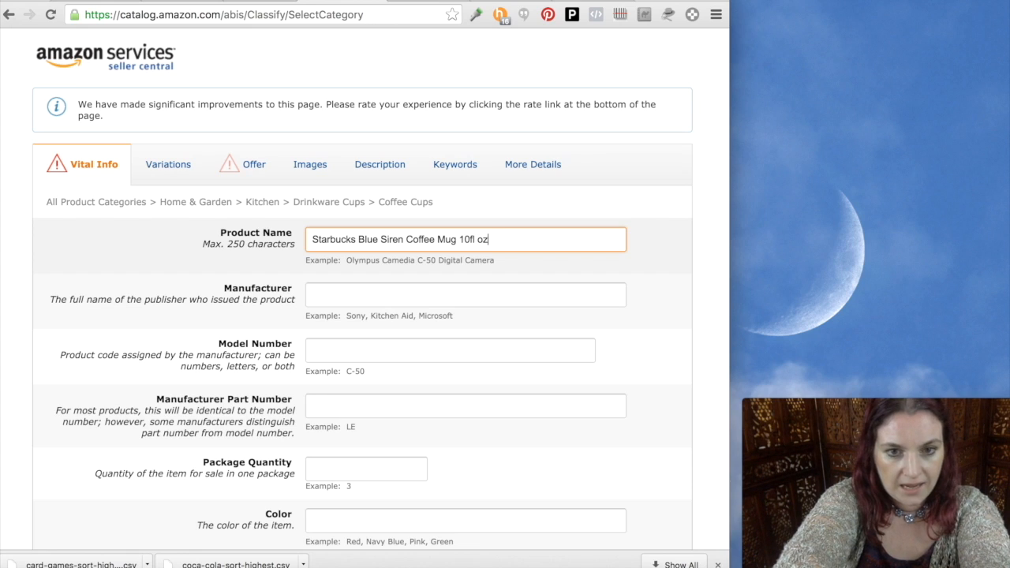
{"action": "type", "text": " Collecti"}
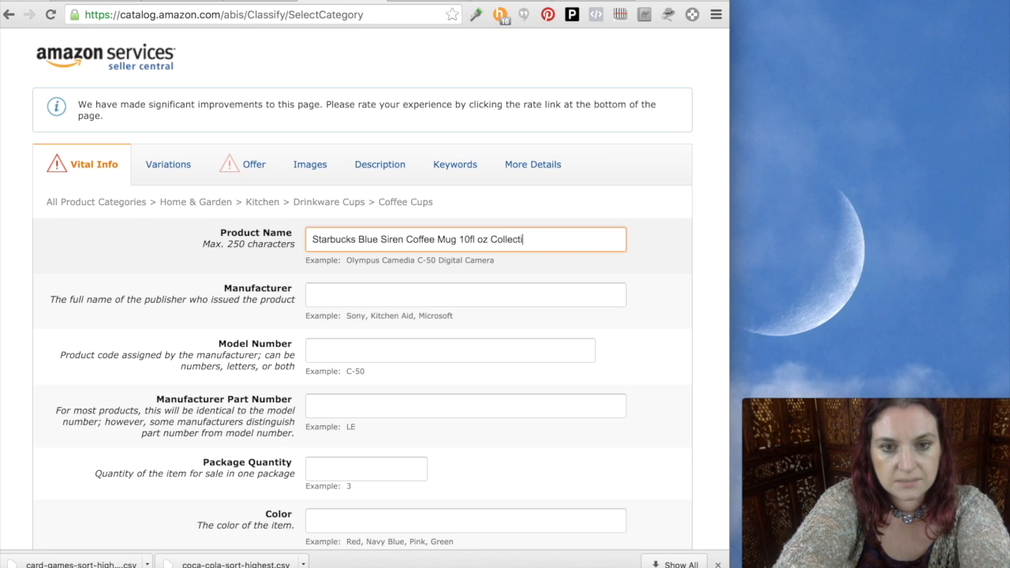
{"action": "type", "text": "ble Limited Edition"}
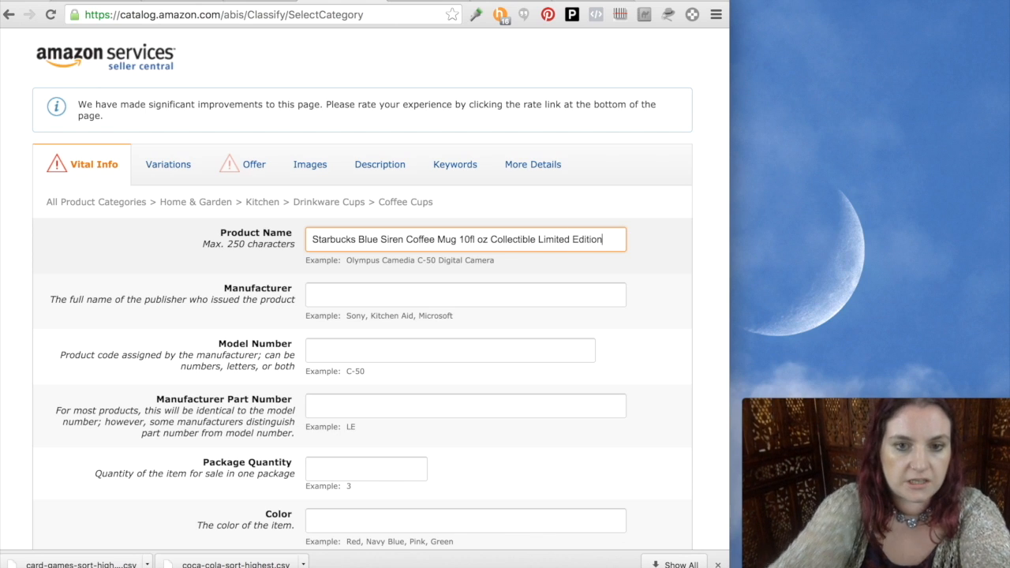
{"action": "left_click", "coordinate": [470, 239]}
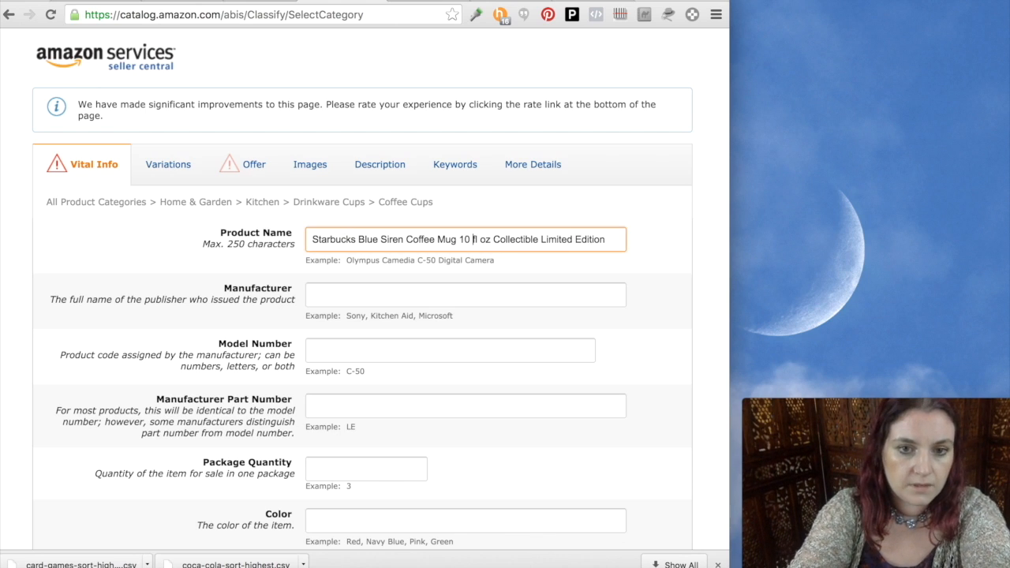
{"action": "key", "text": "Tab"}
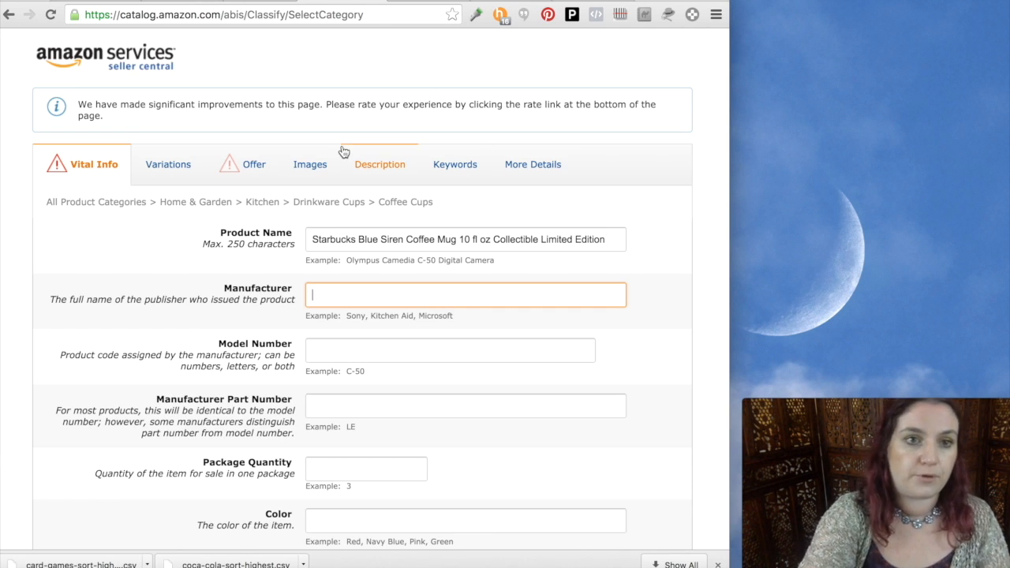
Step: Recheck the Product Name (Title) guidelines on the help page and return to the product form
{"action": "left_click", "coordinate": [166, 2]}
{"action": "scroll", "coordinate": [314, 213], "scroll_direction": "up", "scroll_amount": 1}
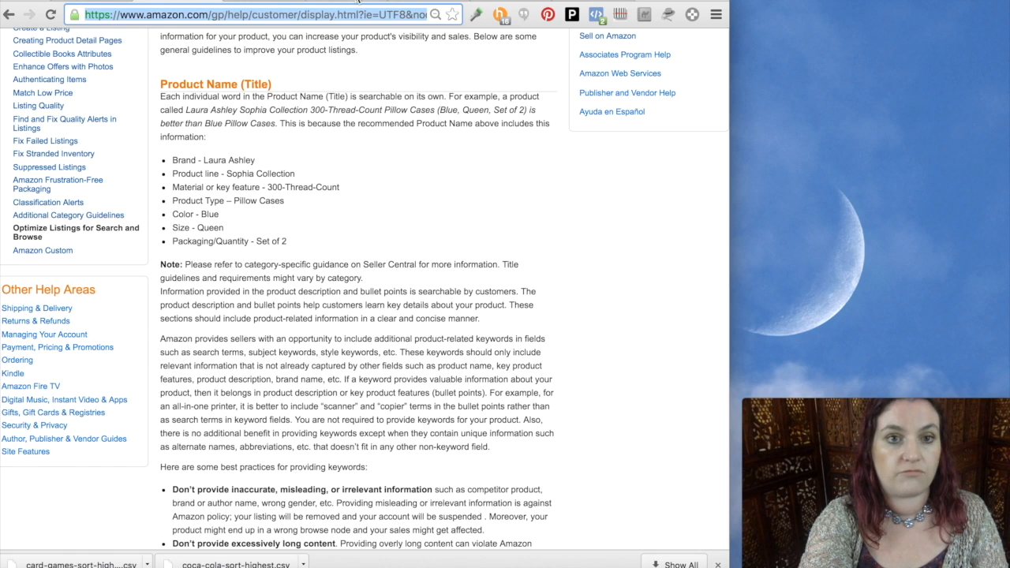
{"action": "left_click", "coordinate": [349, 1]}
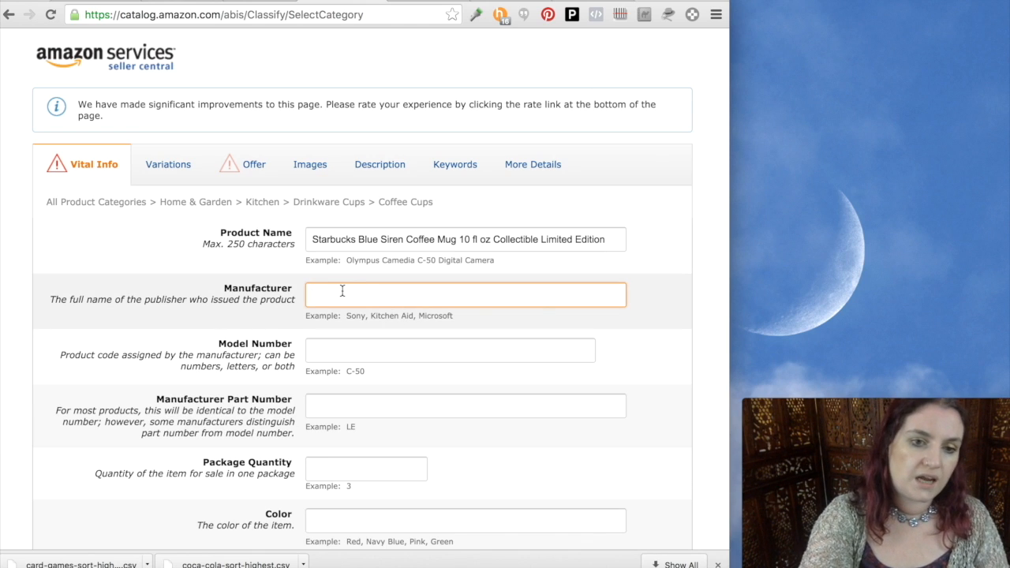
Step: Review the remaining Vital Info fields down to Product ID, and open the product's Variations section
{"action": "scroll", "coordinate": [337, 291], "scroll_direction": "down", "scroll_amount": 1}
{"action": "scroll", "coordinate": [336, 290], "scroll_direction": "down", "scroll_amount": 6}
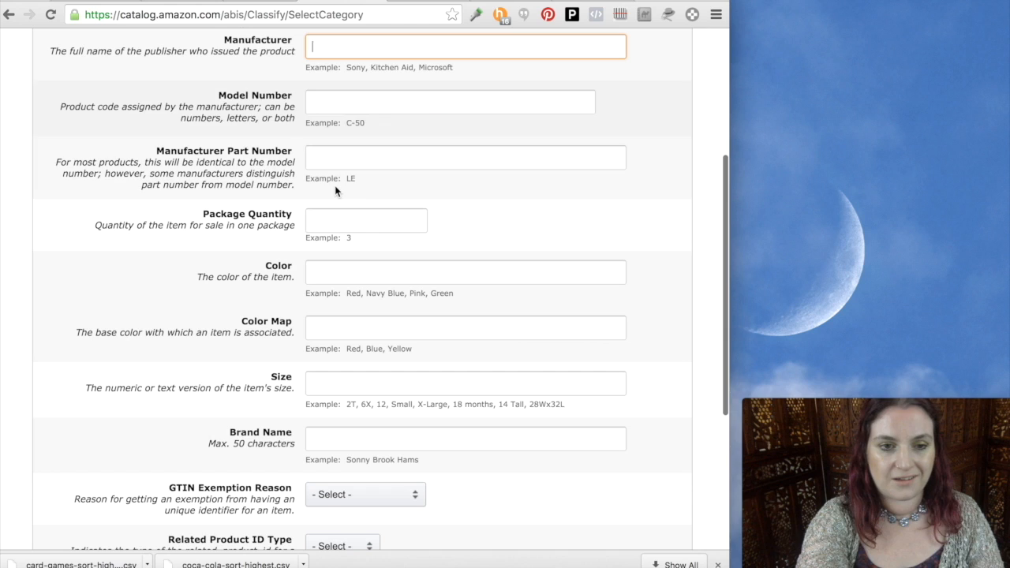
{"action": "scroll", "coordinate": [370, 212], "scroll_direction": "down", "scroll_amount": 1}
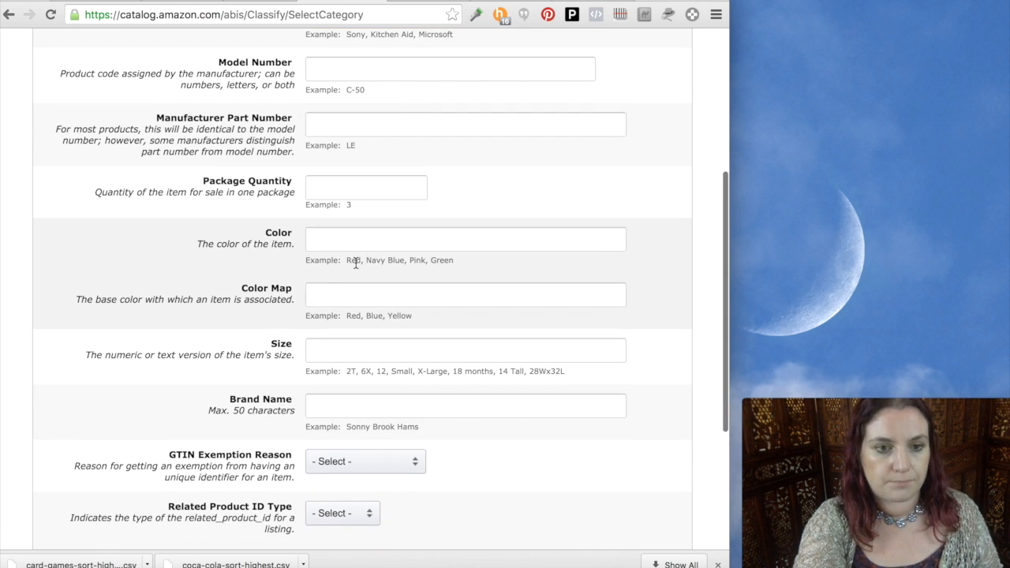
{"action": "scroll", "coordinate": [356, 261], "scroll_direction": "down", "scroll_amount": 2}
{"action": "scroll", "coordinate": [356, 262], "scroll_direction": "down", "scroll_amount": 5}
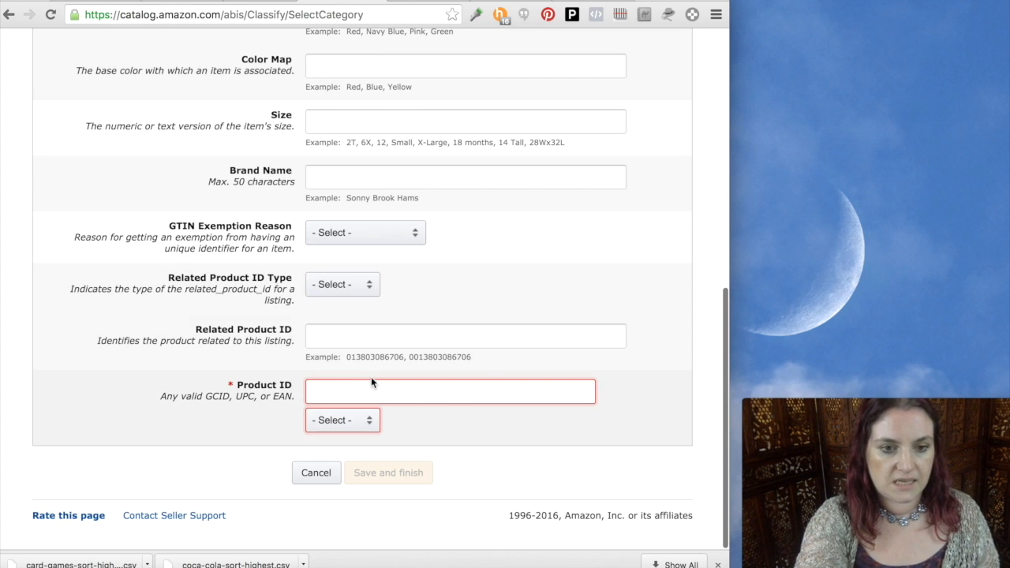
{"action": "scroll", "coordinate": [410, 371], "scroll_direction": "up", "scroll_amount": 10}
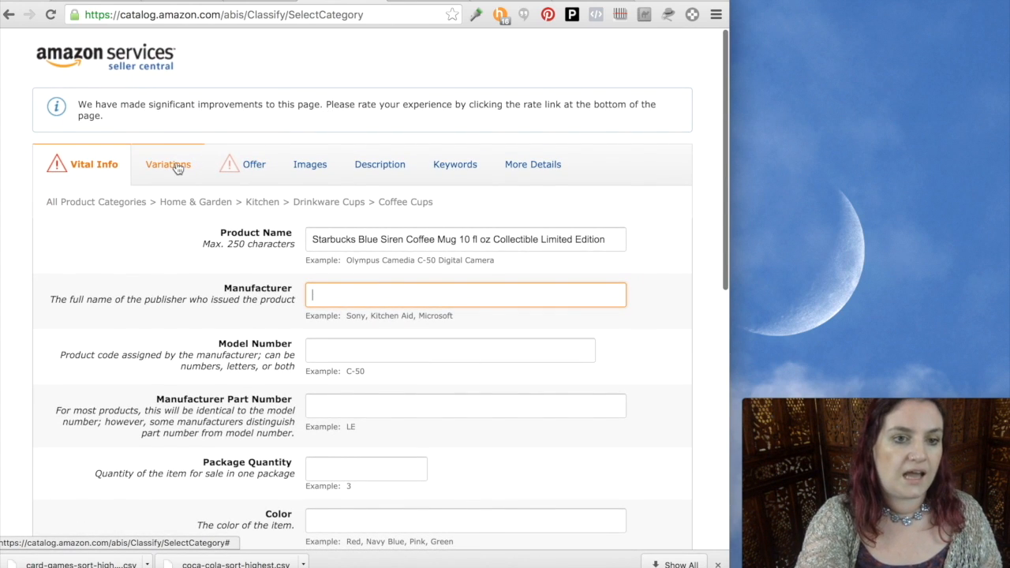
{"action": "left_click", "coordinate": [168, 165]}
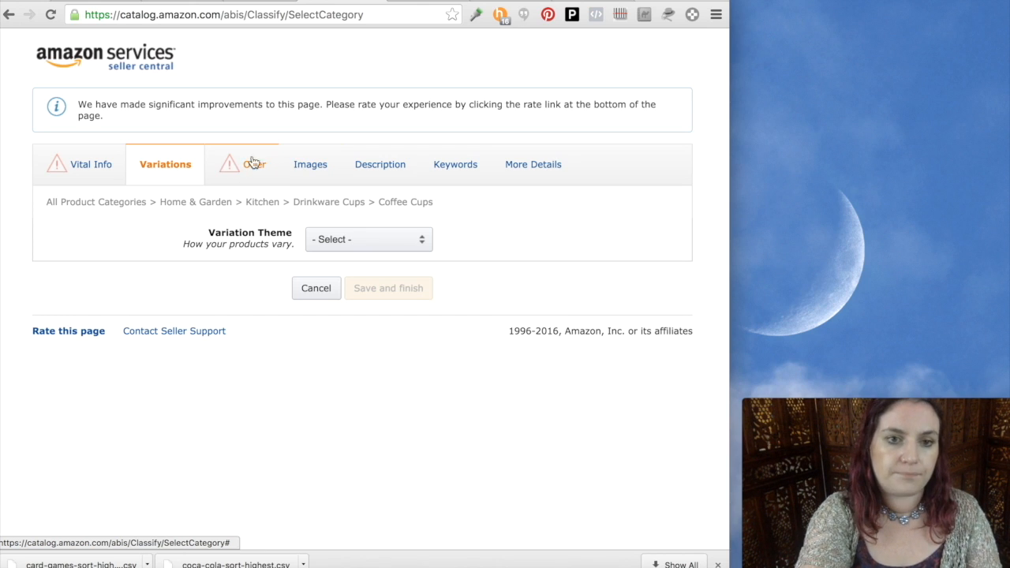
Step: Read the full Key Product Features guidance in the Description section, and review the Keywords section's Platinum Keywords and Search Terms fields
{"action": "left_click", "coordinate": [379, 164]}
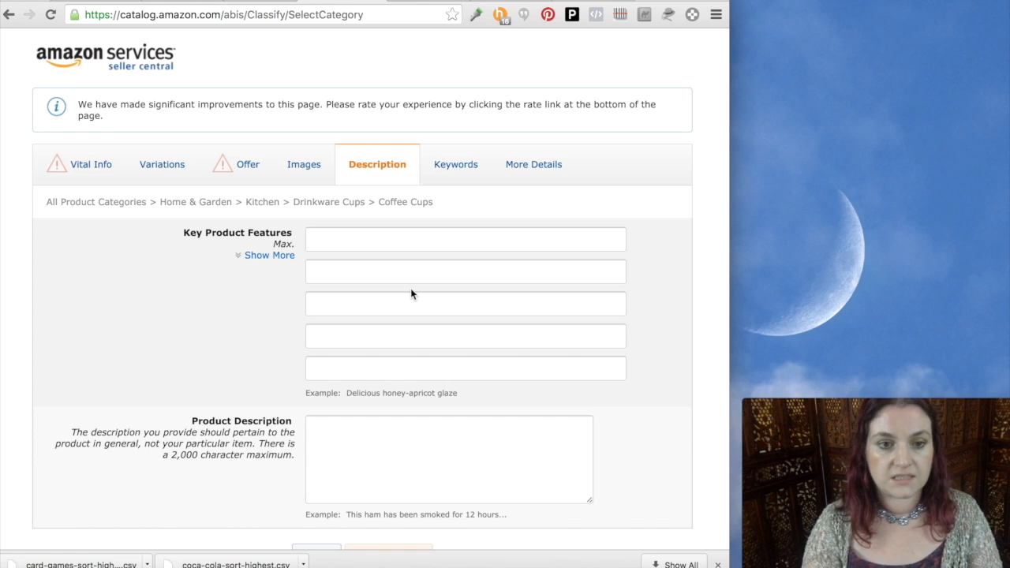
{"action": "left_click", "coordinate": [263, 255]}
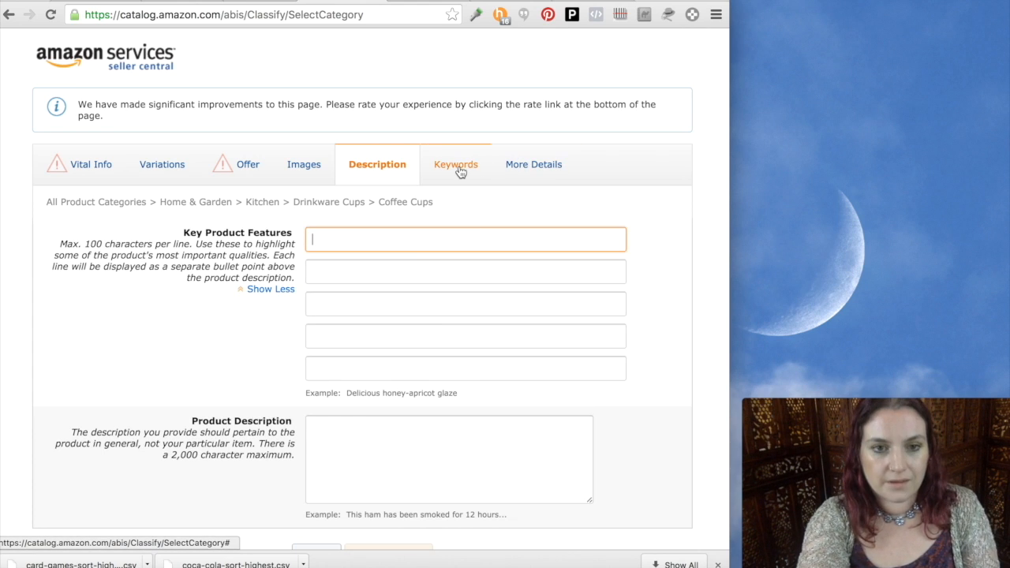
{"action": "left_click", "coordinate": [460, 168]}
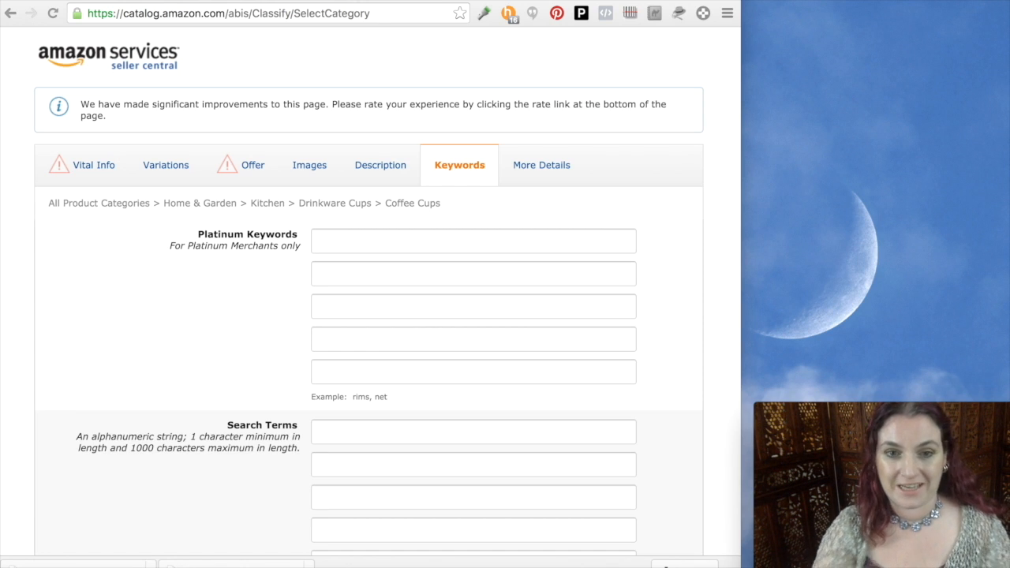
{"action": "scroll", "coordinate": [511, 197], "scroll_direction": "down", "scroll_amount": 3}
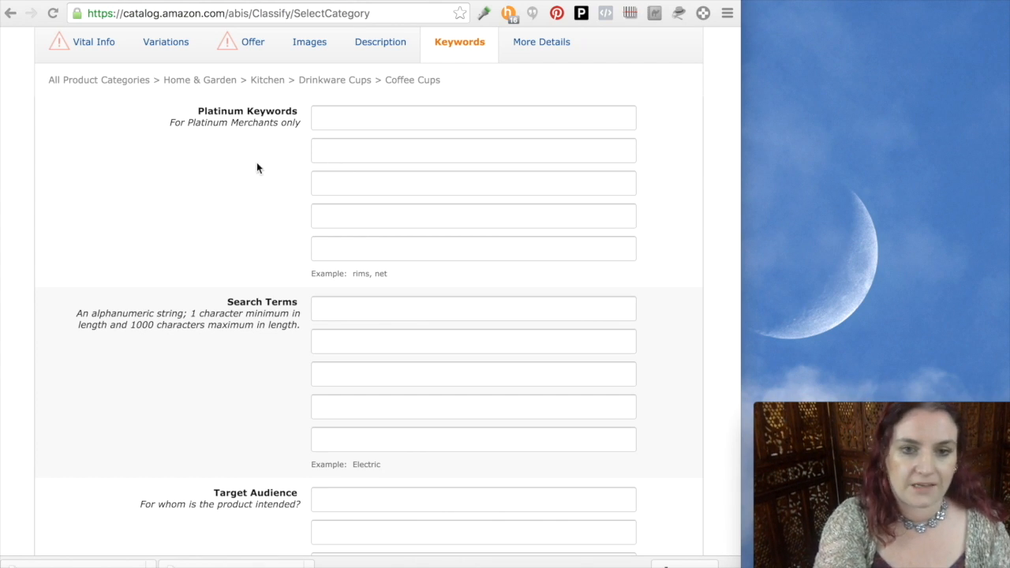
{"action": "scroll", "coordinate": [274, 131], "scroll_direction": "down", "scroll_amount": 1}
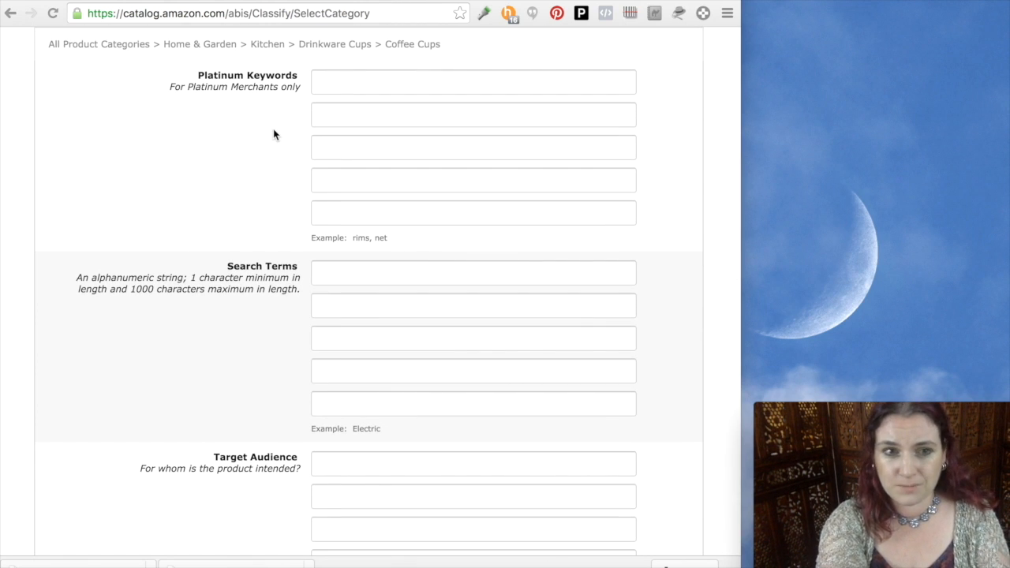
{"action": "scroll", "coordinate": [240, 104], "scroll_direction": "down", "scroll_amount": 1}
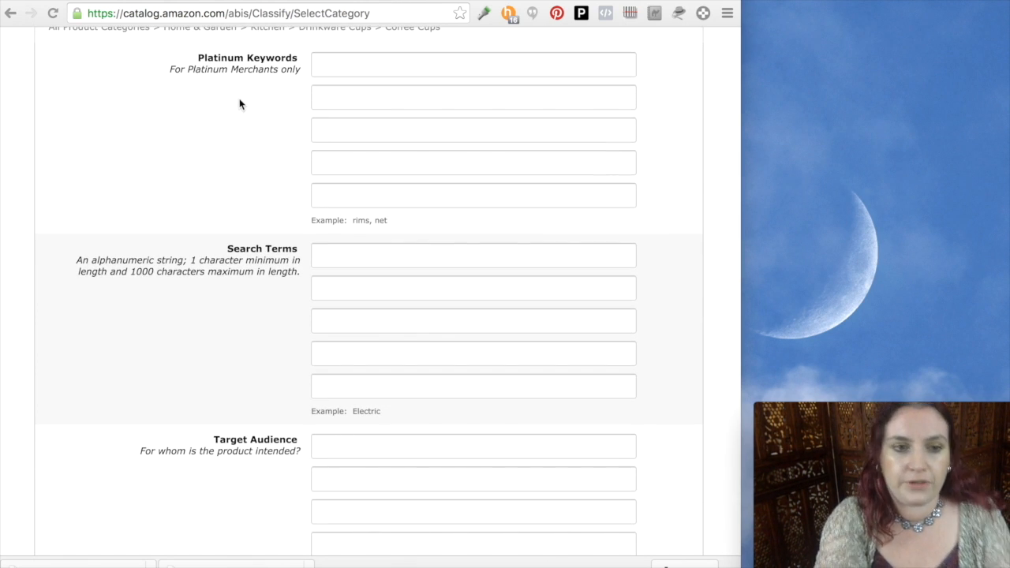
{"action": "scroll", "coordinate": [240, 103], "scroll_direction": "down", "scroll_amount": 2}
{"action": "scroll", "coordinate": [239, 136], "scroll_direction": "down", "scroll_amount": 2}
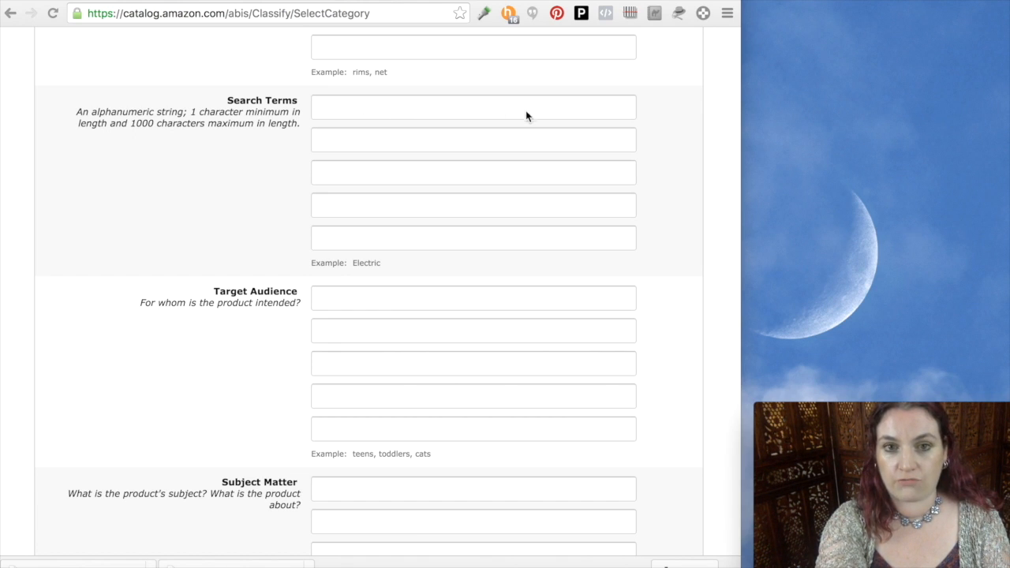
Step: Enter "tea cup, coffee mug," in the first Search Terms line
{"action": "left_click", "coordinate": [331, 109]}
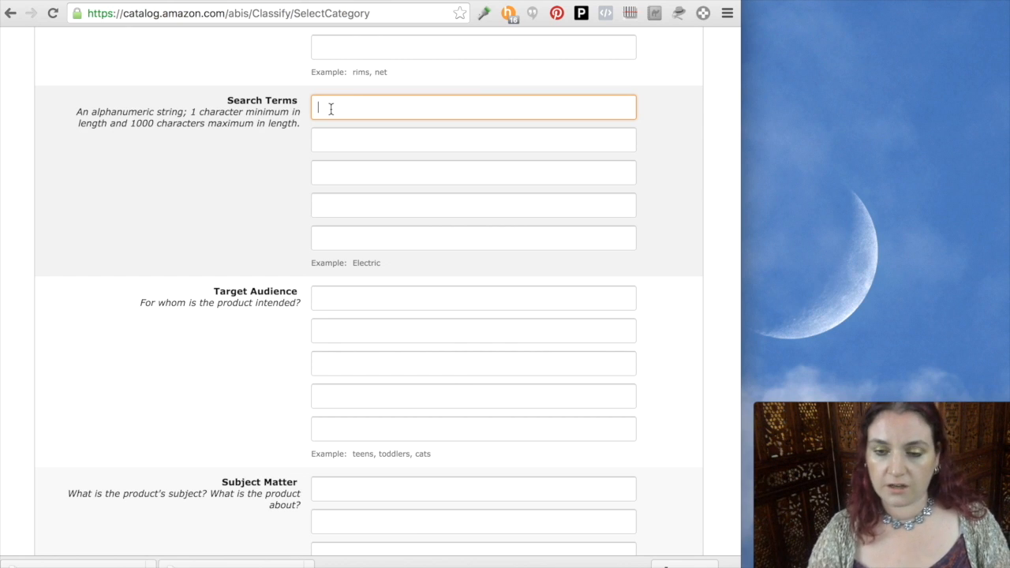
{"action": "type", "text": "tea, co"}
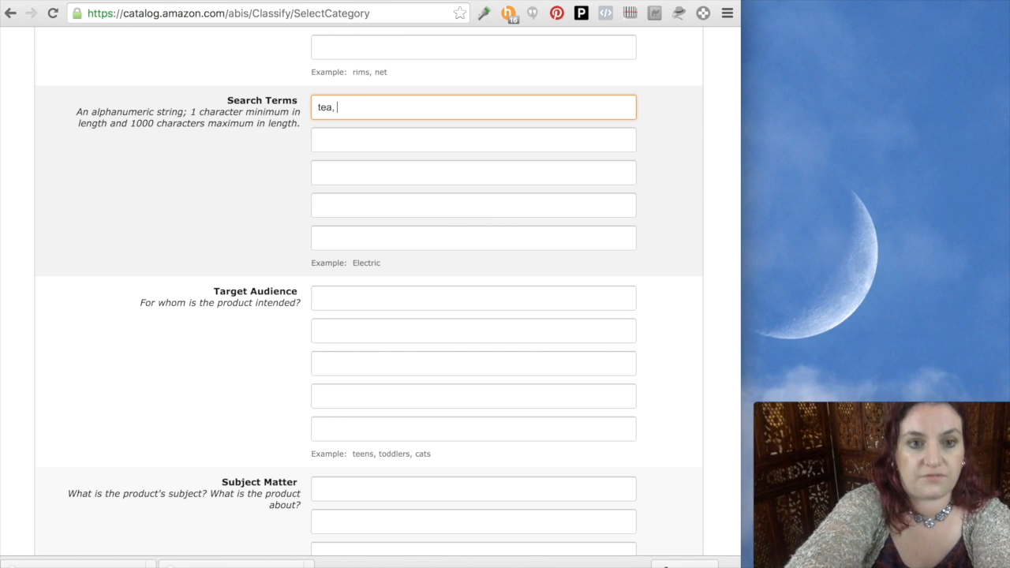
{"action": "type", "text": "ffee,"}
{"action": "key", "text": "BackSpace"}
{"action": "key", "text": "BackSpace"}
{"action": "key", "text": "BackSpace"}
{"action": "key", "text": "BackSpace"}
{"action": "key", "text": "BackSpace"}
{"action": "key", "text": "BackSpace"}
{"action": "key", "text": "BackSpace"}
{"action": "key", "text": "BackSpace"}
{"action": "key", "text": "BackSpace"}
{"action": "key", "text": "BackSpace"}
{"action": "type", "text": "cup, coffee mug,"}
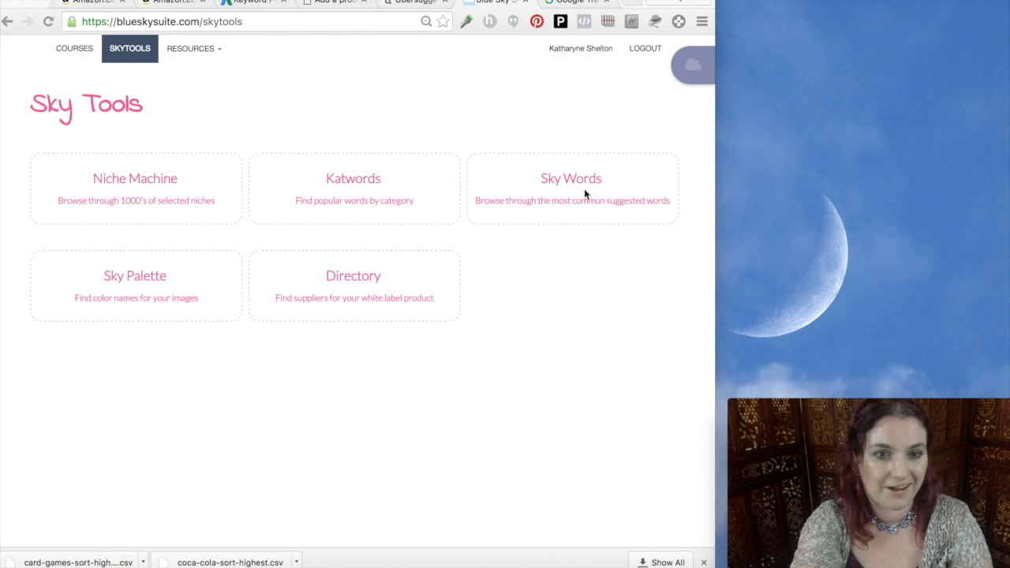
Step: Switch to the Blue Sky Suite Sky Tools page and search Sky Words for "coffee cup"
{"action": "left_click", "coordinate": [563, 192]}
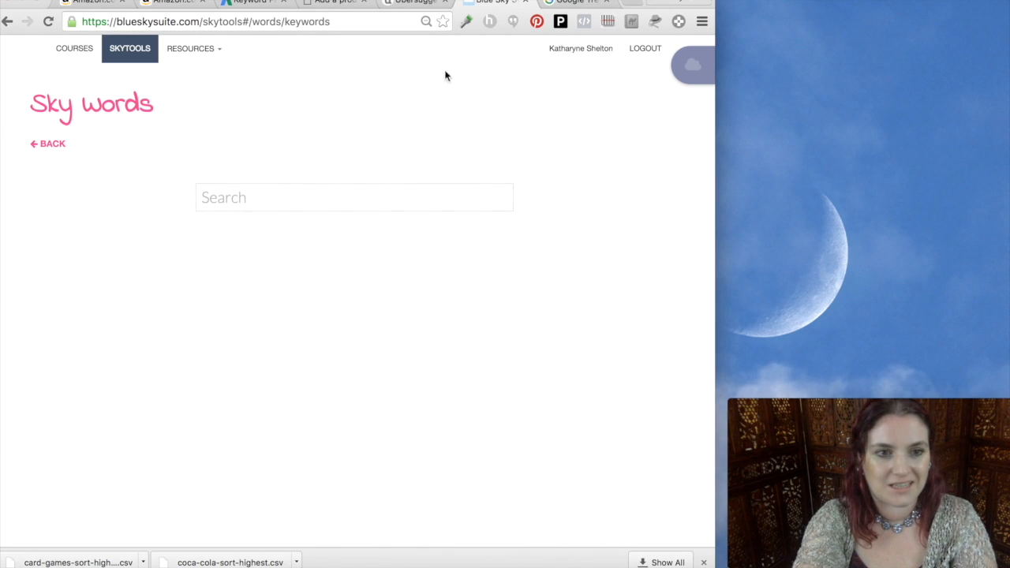
{"action": "left_click", "coordinate": [315, 198]}
{"action": "type", "text": "co"}
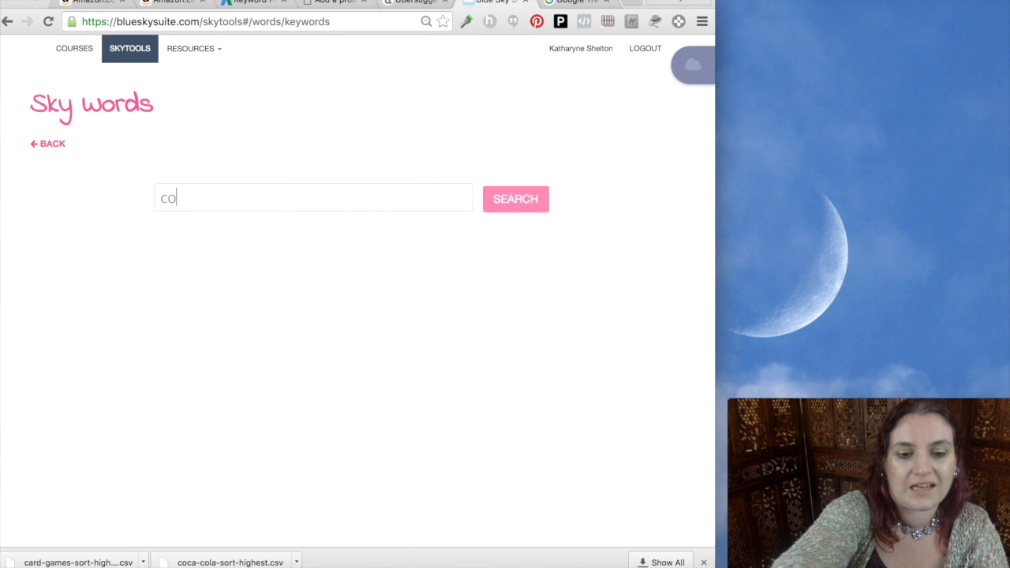
{"action": "type", "text": "ffee cup"}
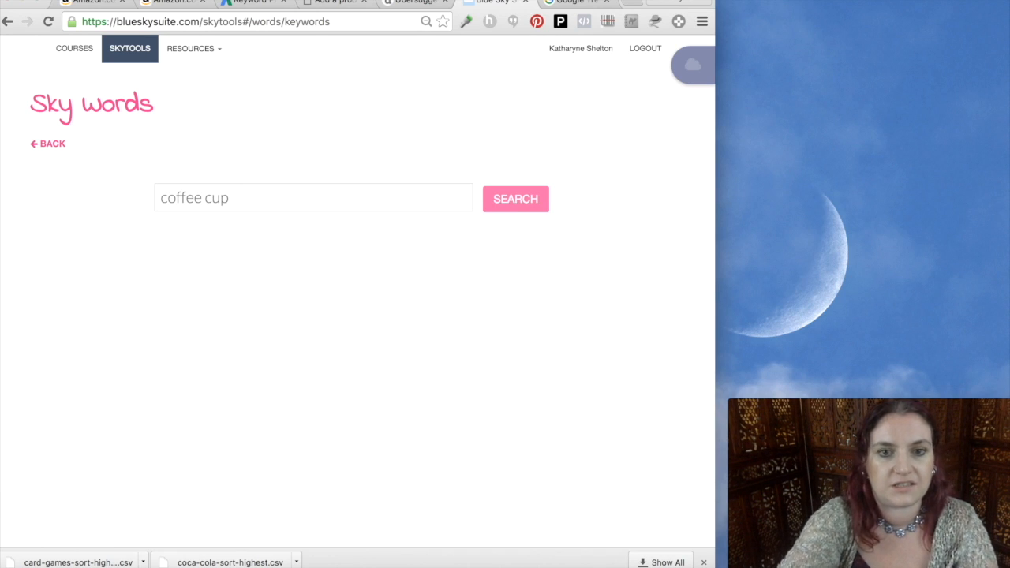
{"action": "key", "text": "Return"}
Step: Examine the Related Words, Coffee Cup Inspirations and Hot Searches suggestions for terms that suit the mug
{"action": "scroll", "coordinate": [454, 150], "scroll_direction": "down", "scroll_amount": 5}
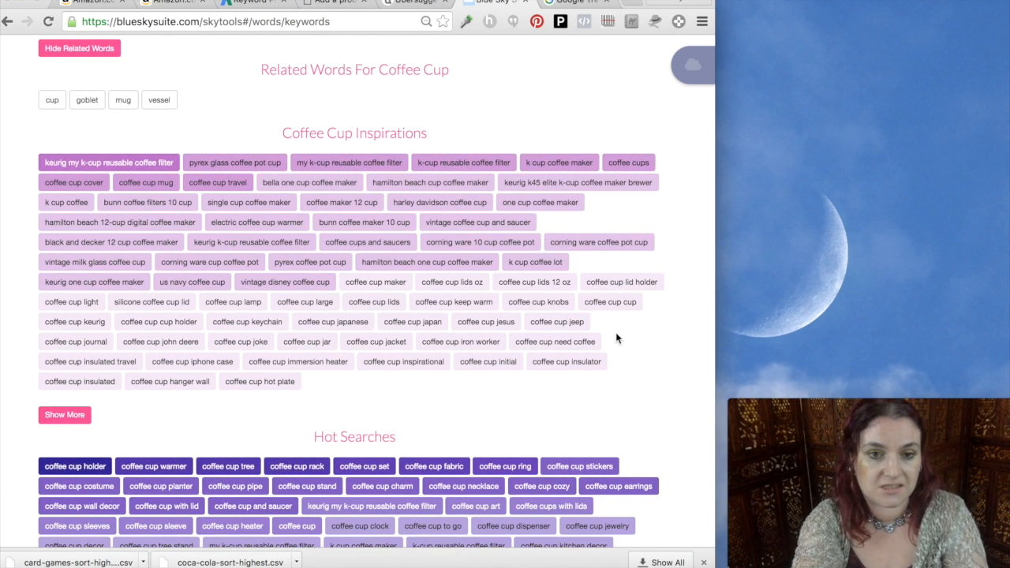
{"action": "scroll", "coordinate": [608, 440], "scroll_direction": "down", "scroll_amount": 2}
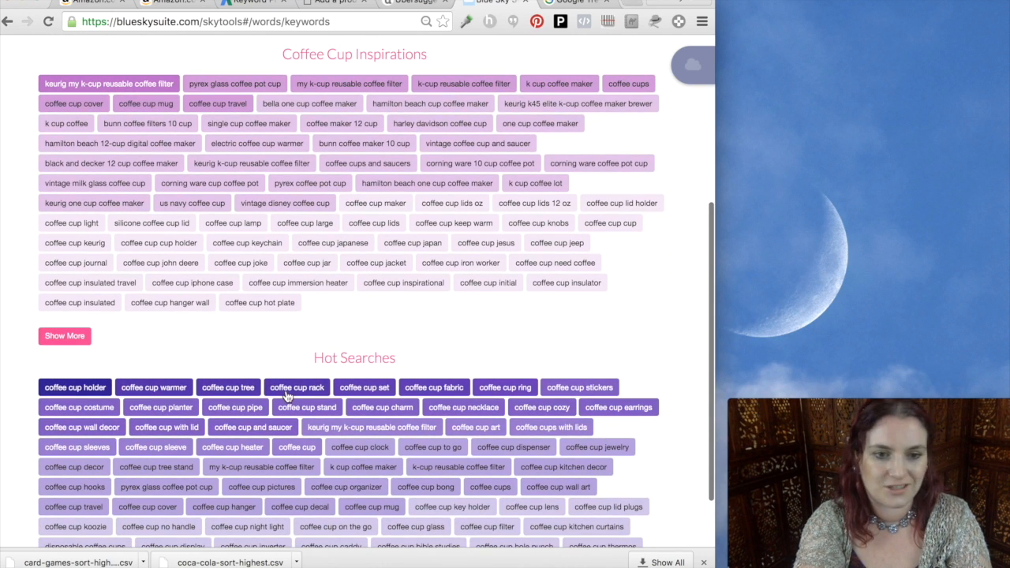
{"action": "scroll", "coordinate": [670, 379], "scroll_direction": "down", "scroll_amount": 1}
{"action": "scroll", "coordinate": [670, 378], "scroll_direction": "down", "scroll_amount": 1}
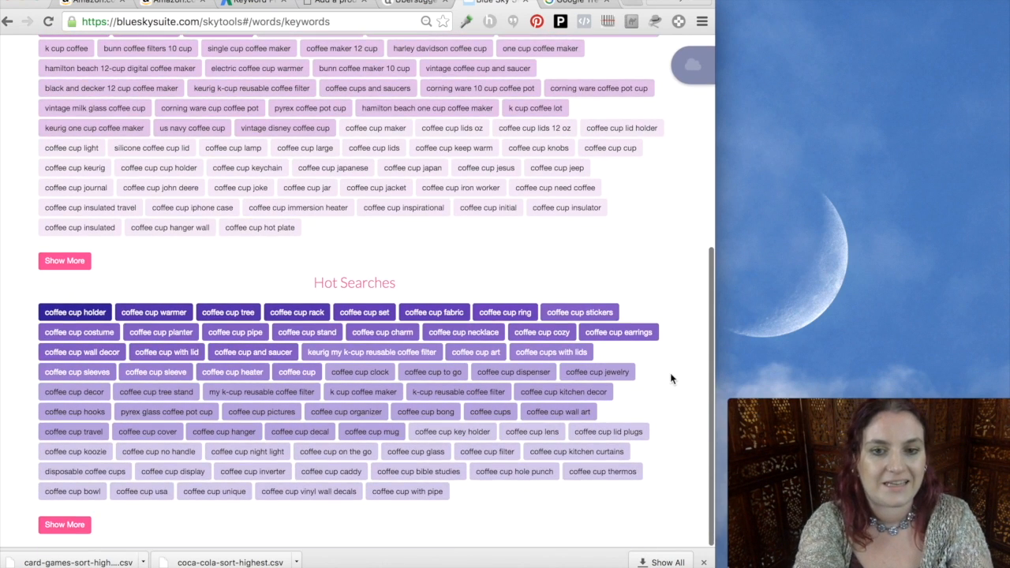
{"action": "scroll", "coordinate": [684, 420], "scroll_direction": "up", "scroll_amount": 4}
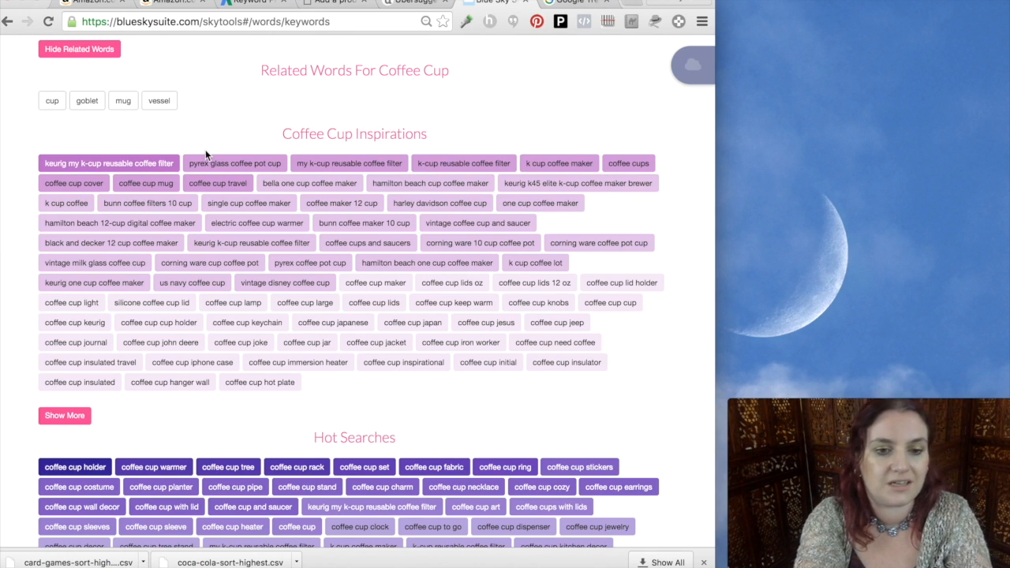
{"action": "scroll", "coordinate": [205, 149], "scroll_direction": "down", "scroll_amount": 4}
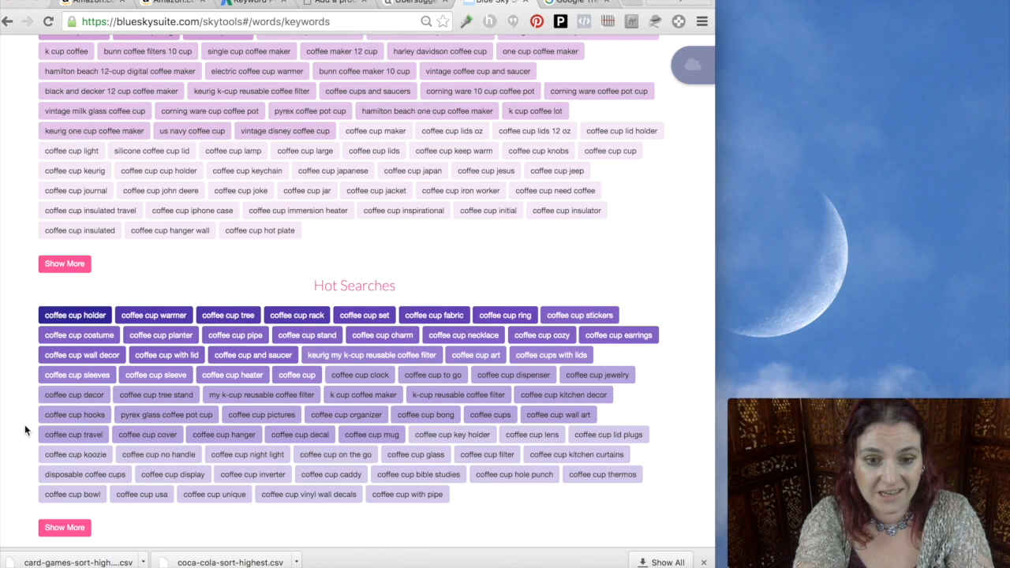
{"action": "scroll", "coordinate": [26, 419], "scroll_direction": "up", "scroll_amount": 1}
{"action": "scroll", "coordinate": [26, 419], "scroll_direction": "up", "scroll_amount": 1}
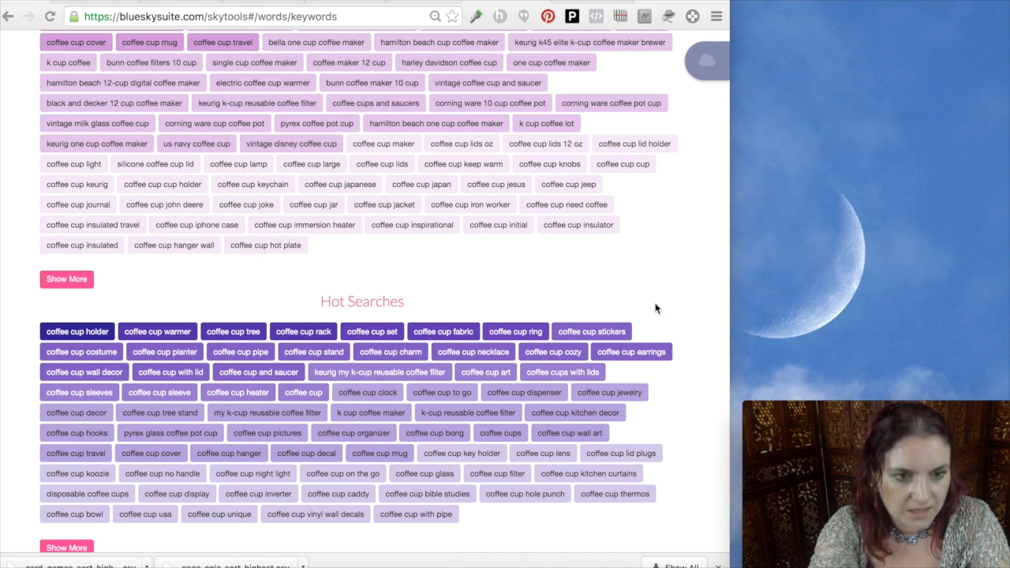
Step: Select the keyword "coffee cup unique" among the Hot Searches
{"action": "left_click", "coordinate": [221, 514]}
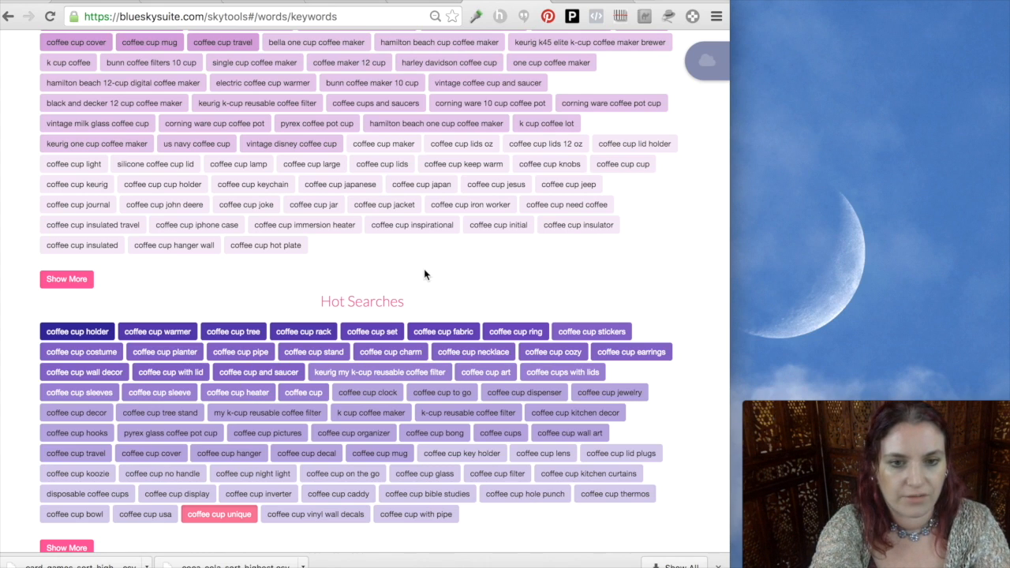
{"action": "scroll", "coordinate": [426, 275], "scroll_direction": "up", "scroll_amount": 1}
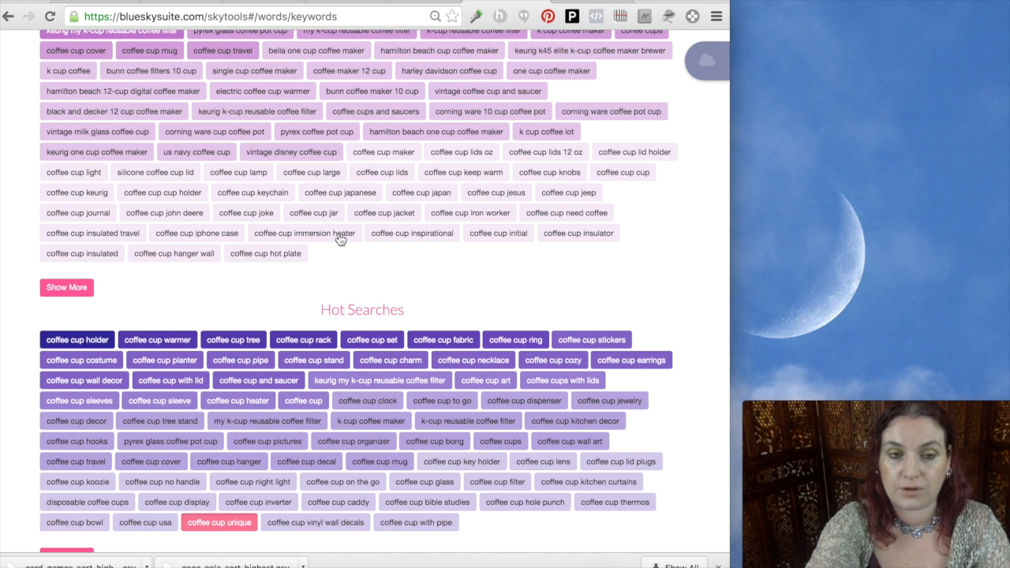
{"action": "scroll", "coordinate": [338, 225], "scroll_direction": "up", "scroll_amount": 5}
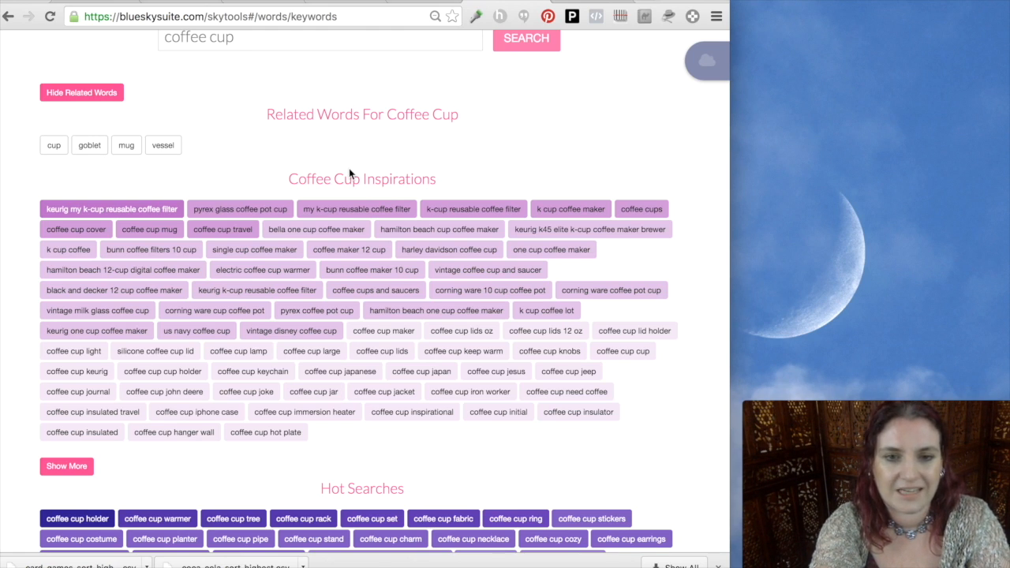
Step: Expand the Coffee Cup Inspirations list and look through the additional keyword suggestions
{"action": "left_click", "coordinate": [67, 465]}
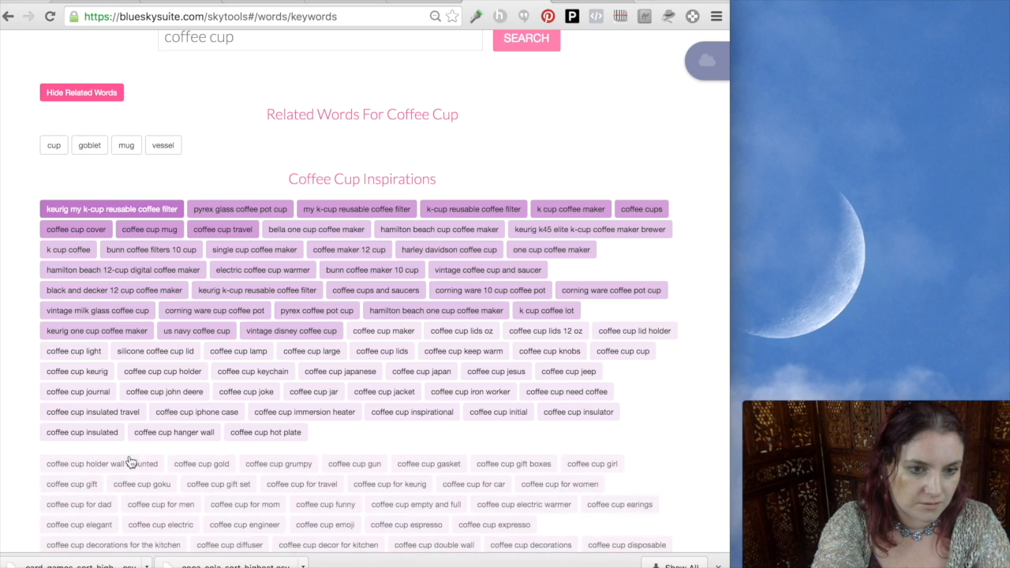
{"action": "scroll", "coordinate": [175, 414], "scroll_direction": "down", "scroll_amount": 5}
{"action": "scroll", "coordinate": [175, 414], "scroll_direction": "down", "scroll_amount": 3}
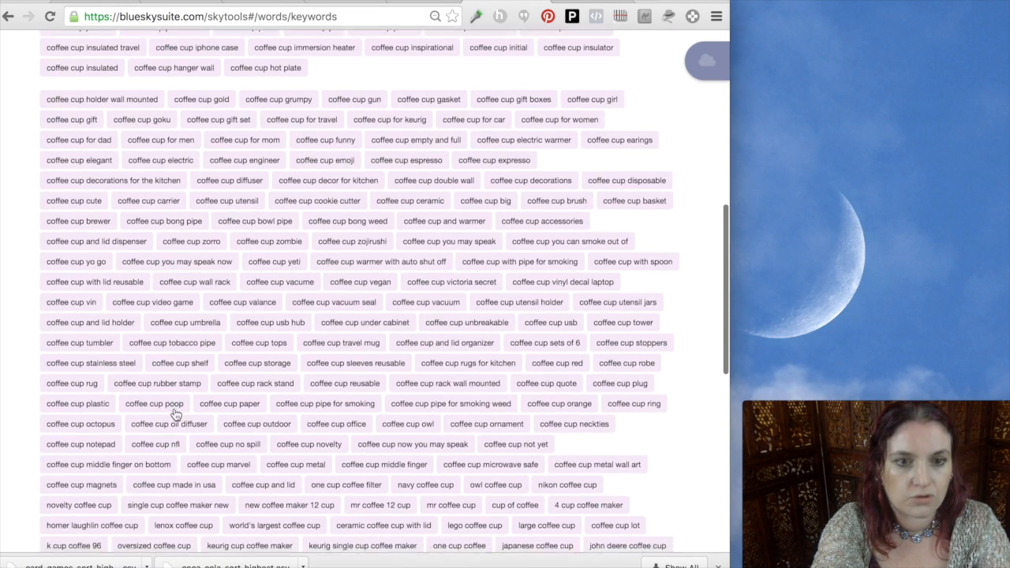
{"action": "scroll", "coordinate": [142, 227], "scroll_direction": "down", "scroll_amount": 3}
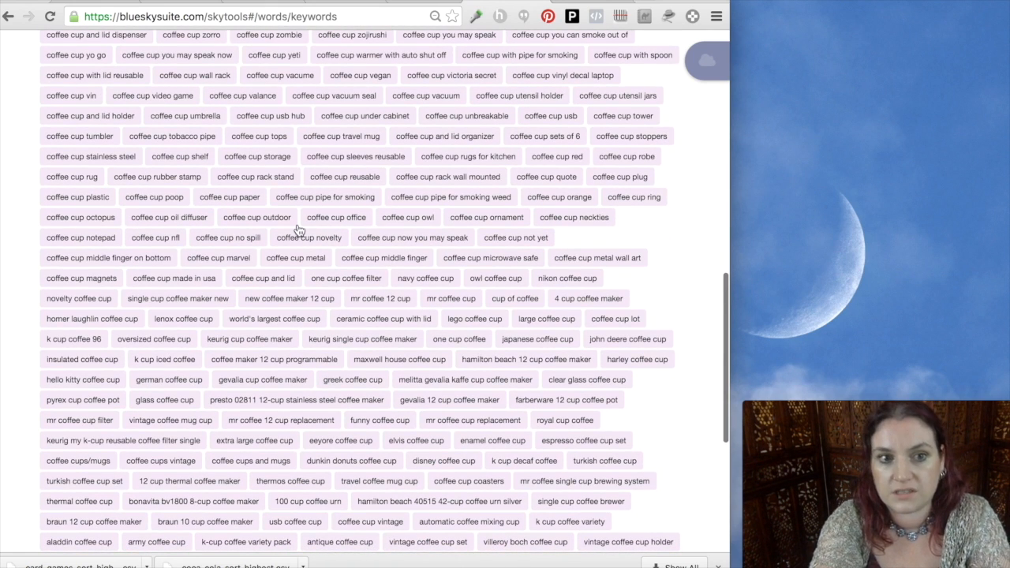
{"action": "scroll", "coordinate": [299, 226], "scroll_direction": "down", "scroll_amount": 2}
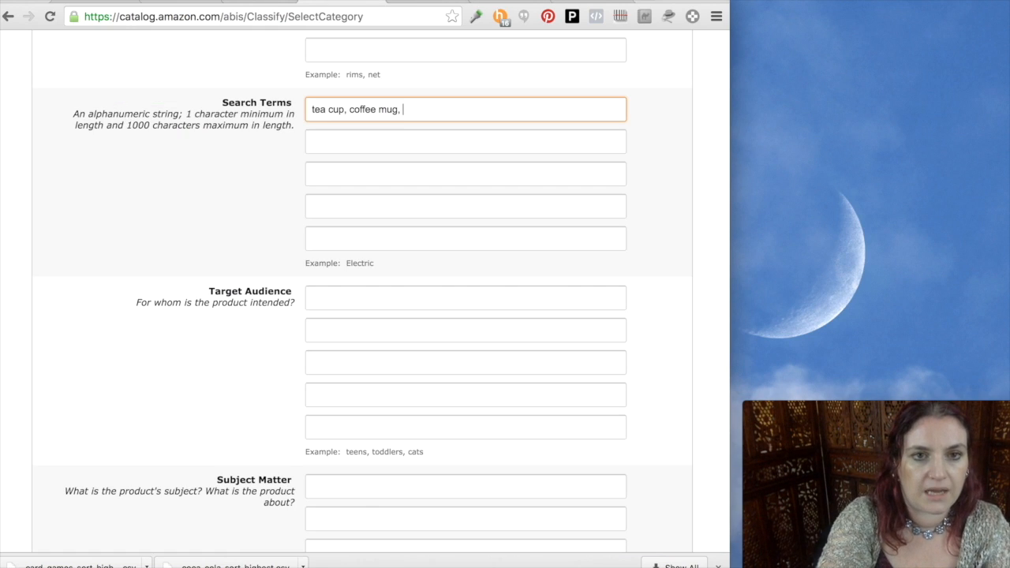
Step: Return to the Seller Central product form and add "unique" to the first Search Terms line
{"action": "left_click", "coordinate": [349, 6]}
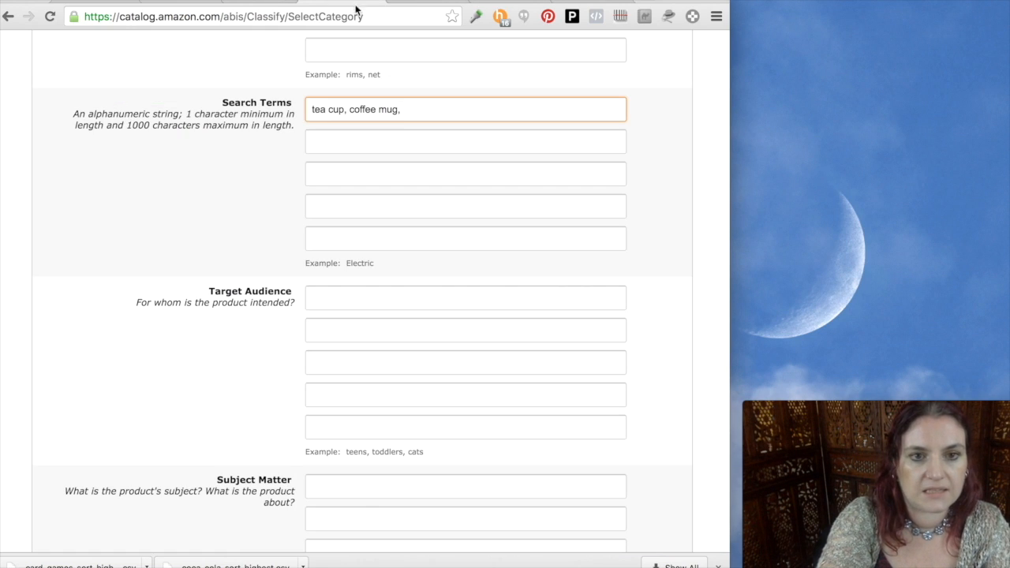
{"action": "type", "text": "unique"}
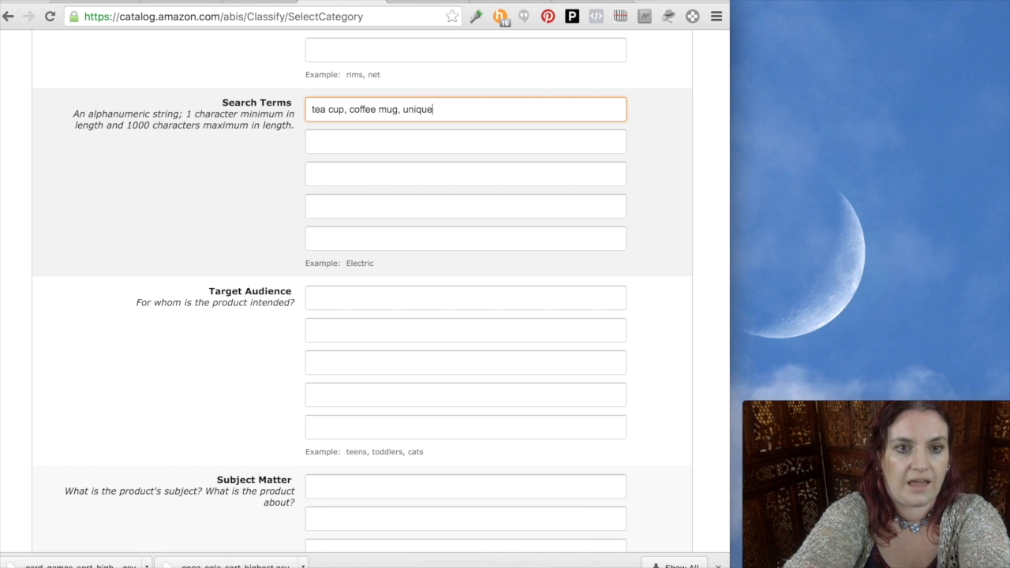
{"action": "key", "text": "Tab"}
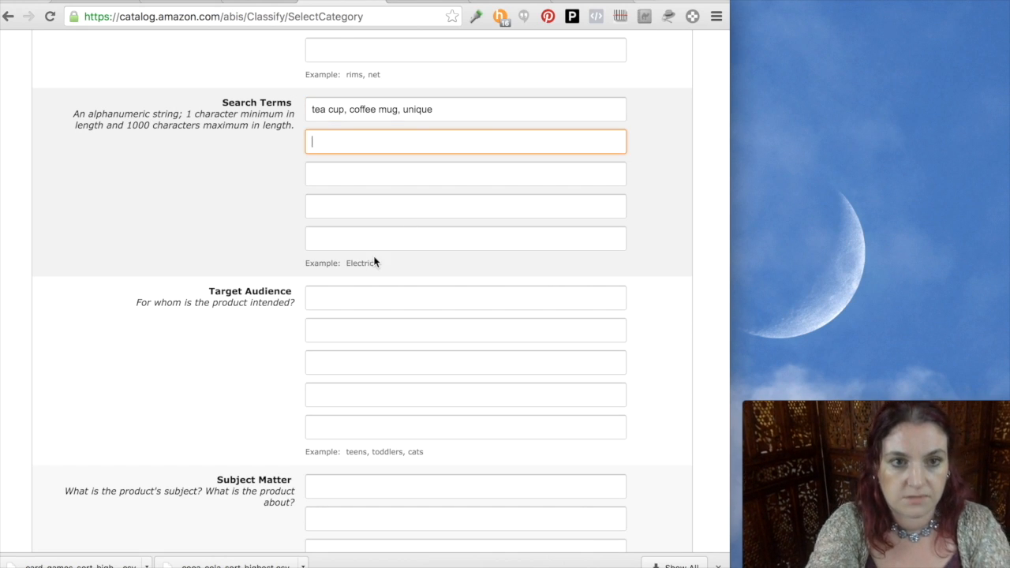
Step: Set the first Target Audience line to "seniors, moms, parents", taking seniors from the suggested values
{"action": "scroll", "coordinate": [237, 130], "scroll_direction": "down", "scroll_amount": 1}
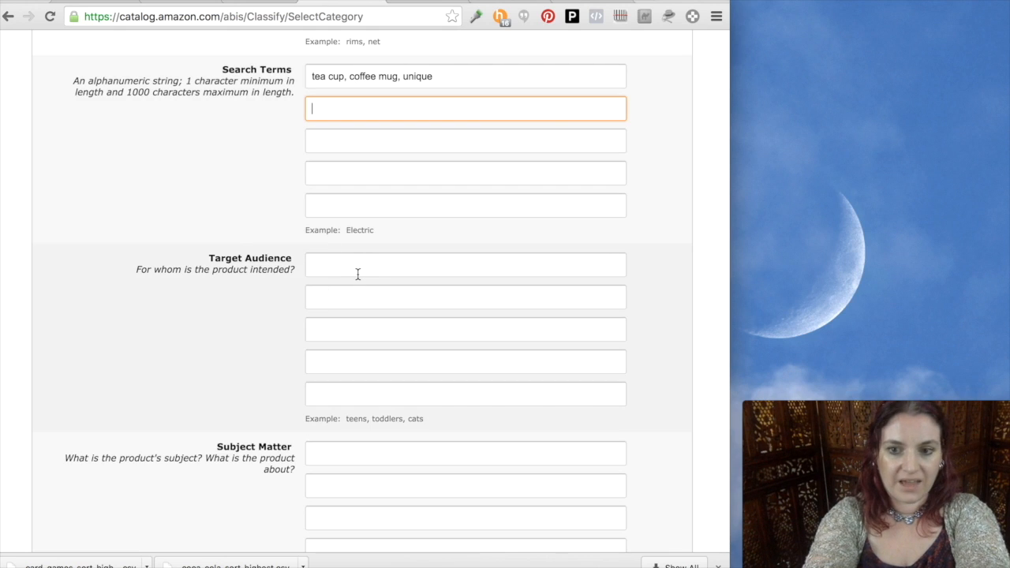
{"action": "left_click", "coordinate": [357, 274]}
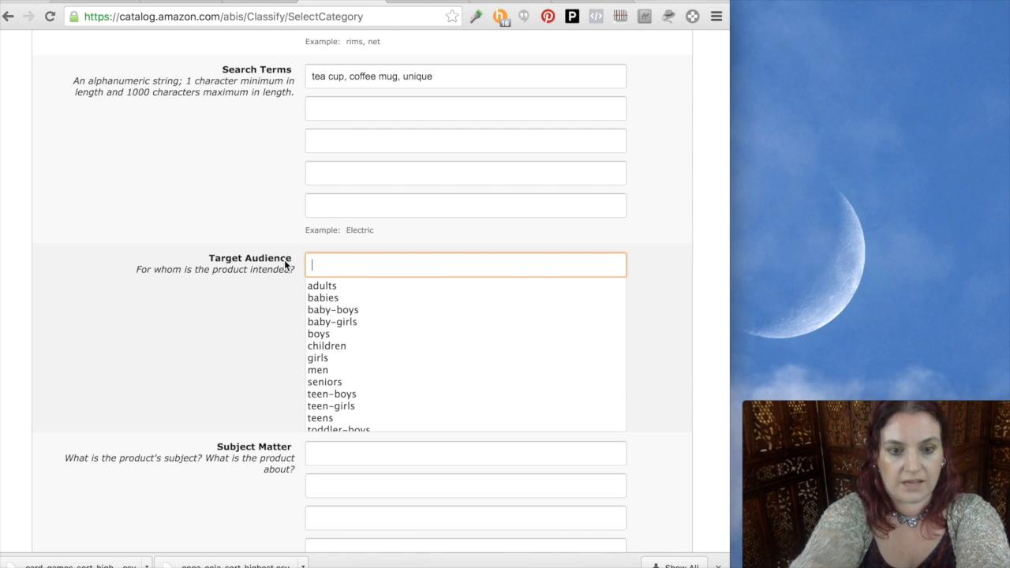
{"action": "scroll", "coordinate": [343, 385], "scroll_direction": "down", "scroll_amount": 3}
{"action": "scroll", "coordinate": [341, 316], "scroll_direction": "up", "scroll_amount": 1}
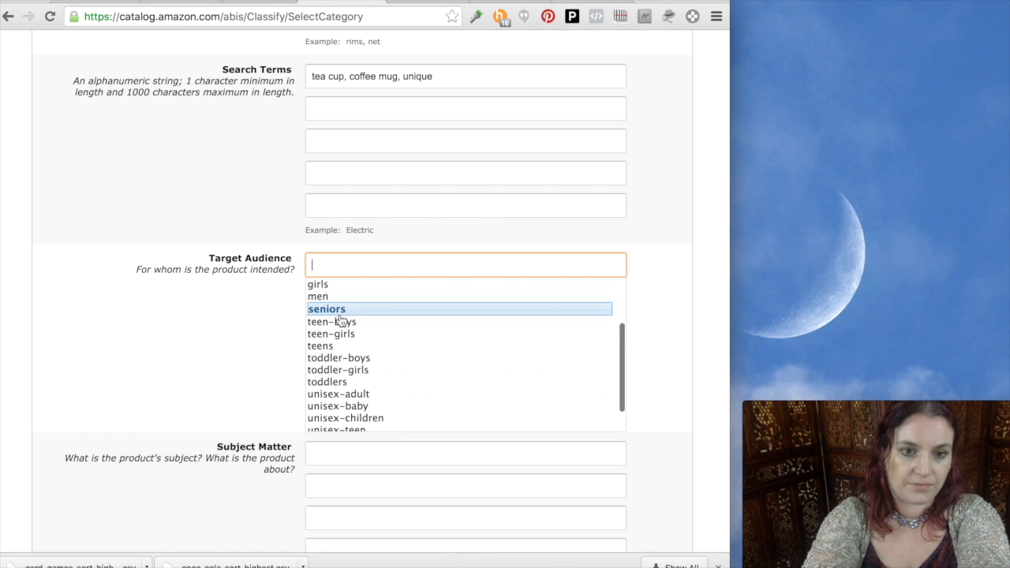
{"action": "left_click", "coordinate": [338, 308]}
{"action": "type", "text": "moms, parents"}
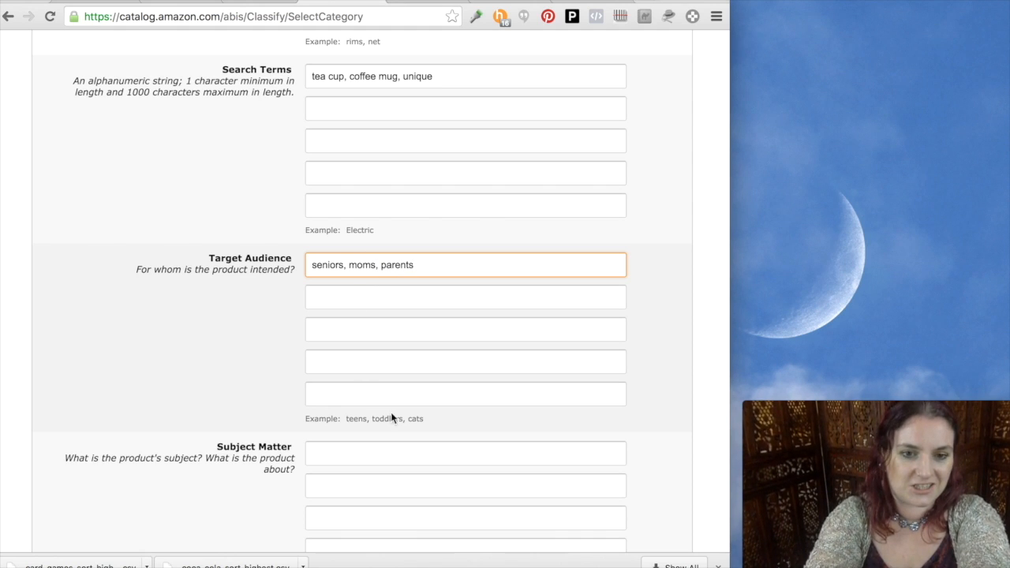
Step: Look through the suggested Target Audience values for the second line, from adults down to the unisex groups
{"action": "left_click", "coordinate": [361, 296]}
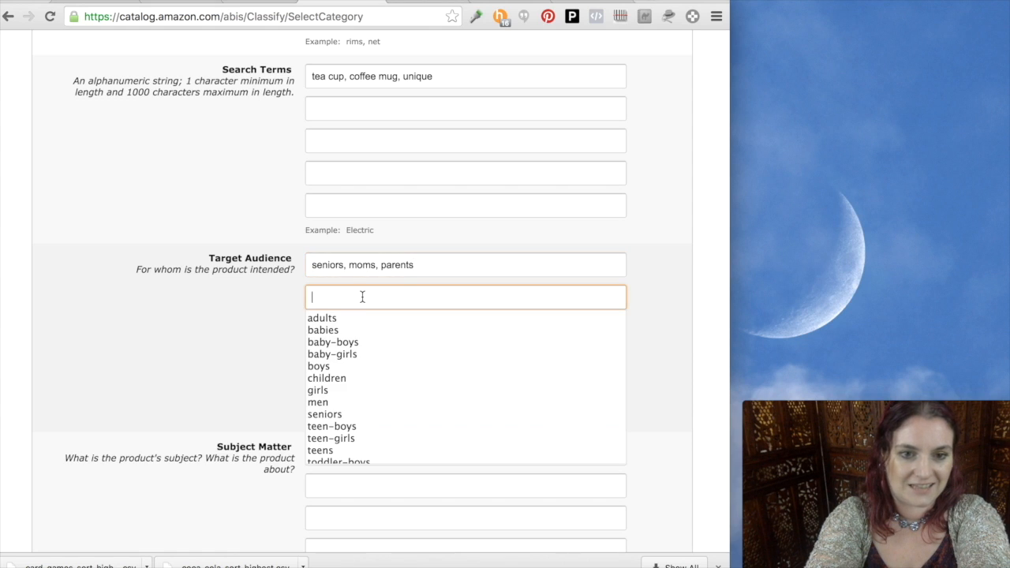
{"action": "scroll", "coordinate": [359, 348], "scroll_direction": "down", "scroll_amount": 3}
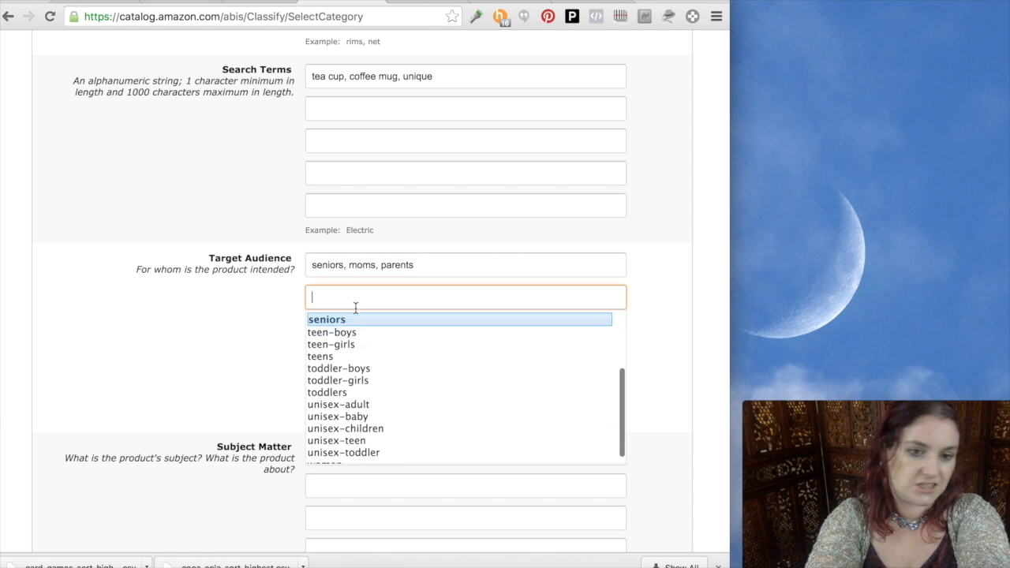
{"action": "scroll", "coordinate": [359, 355], "scroll_direction": "up", "scroll_amount": 5}
{"action": "scroll", "coordinate": [248, 411], "scroll_direction": "down", "scroll_amount": 2}
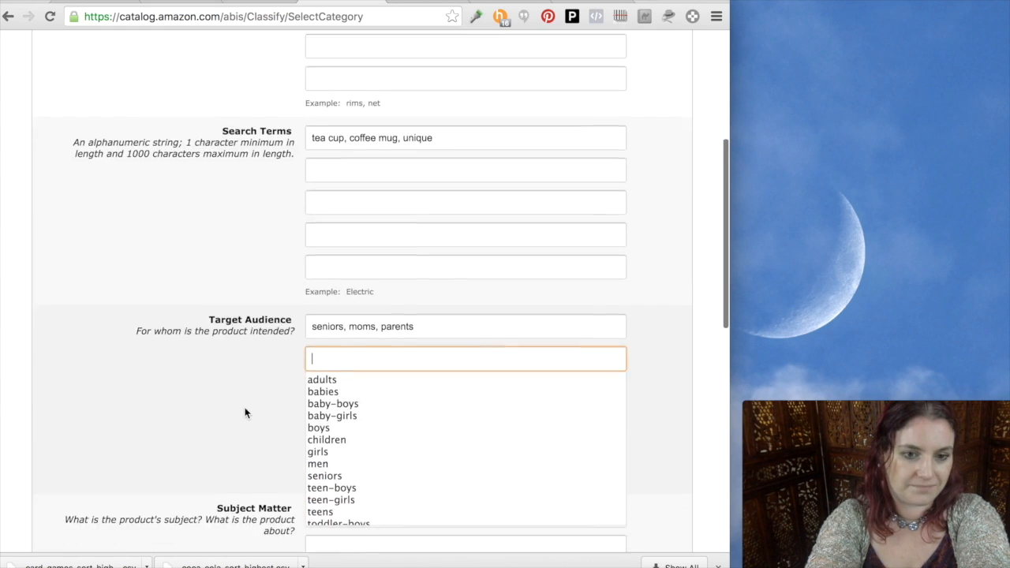
{"action": "left_click", "coordinate": [271, 386]}
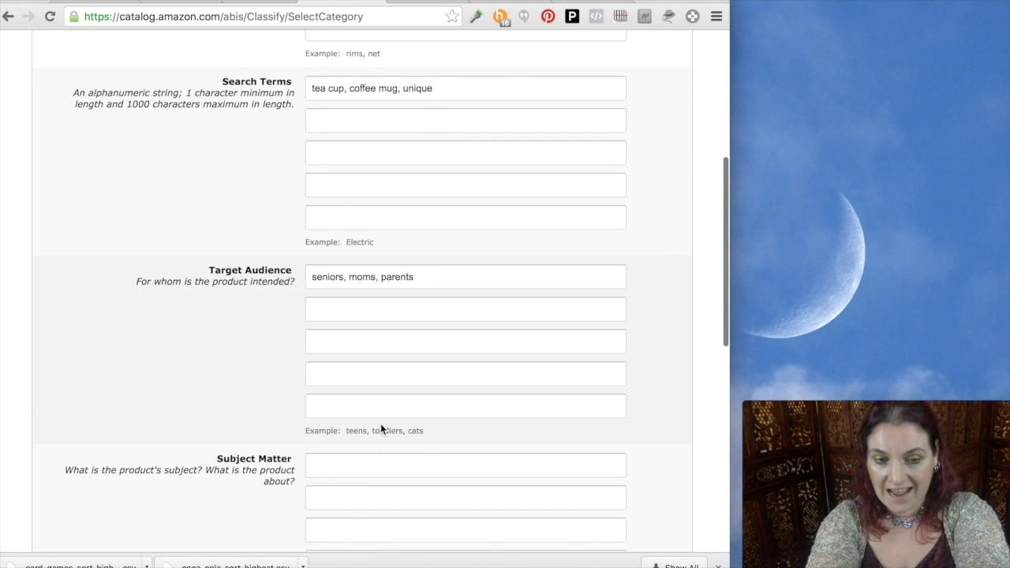
{"action": "left_click", "coordinate": [374, 310]}
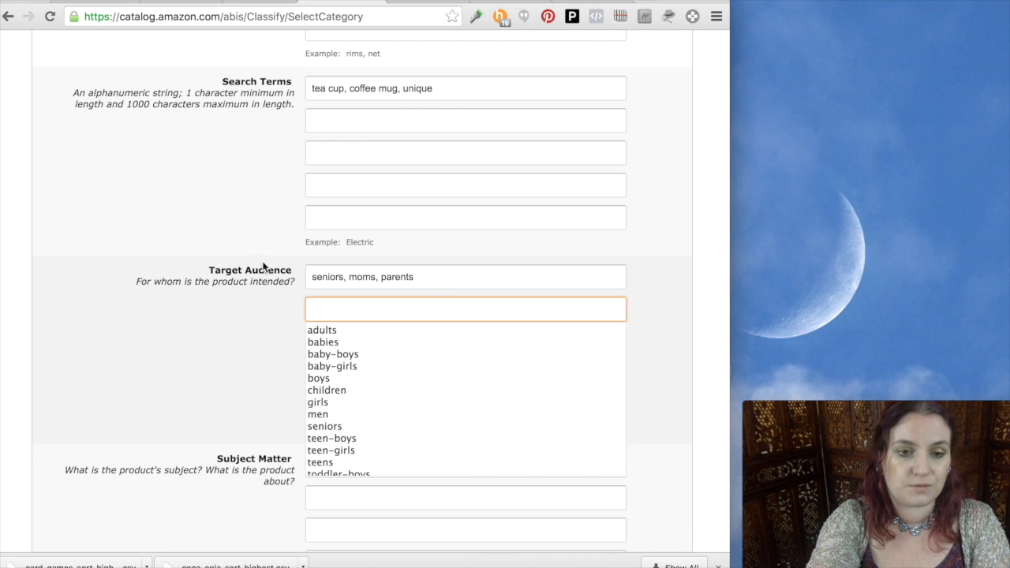
{"action": "left_click", "coordinate": [382, 276]}
Step: Fill the first Subject Matter line with "winter, christmas, kitchen, indoors, tea"
{"action": "scroll", "coordinate": [324, 315], "scroll_direction": "down", "scroll_amount": 2}
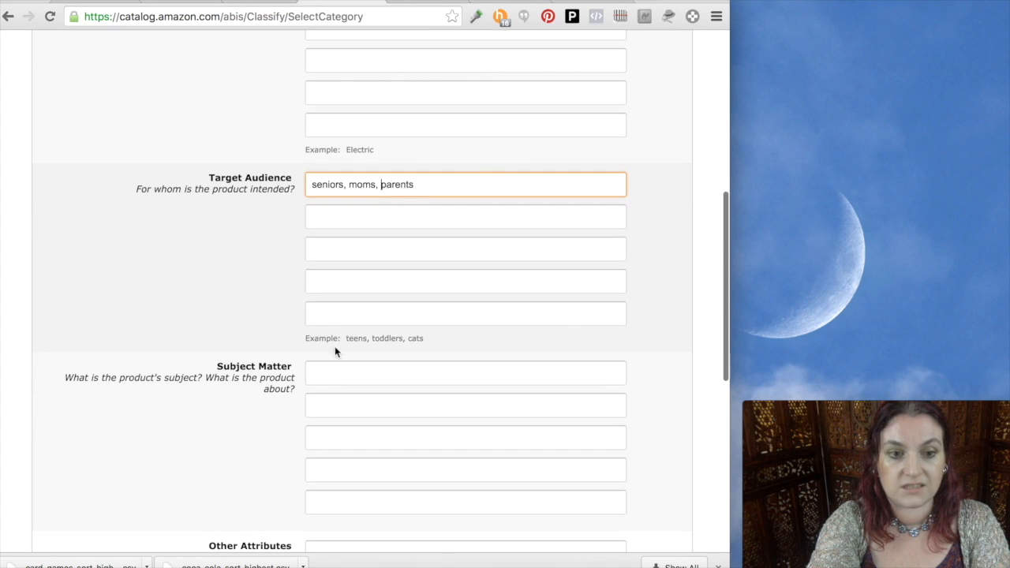
{"action": "left_click", "coordinate": [324, 373]}
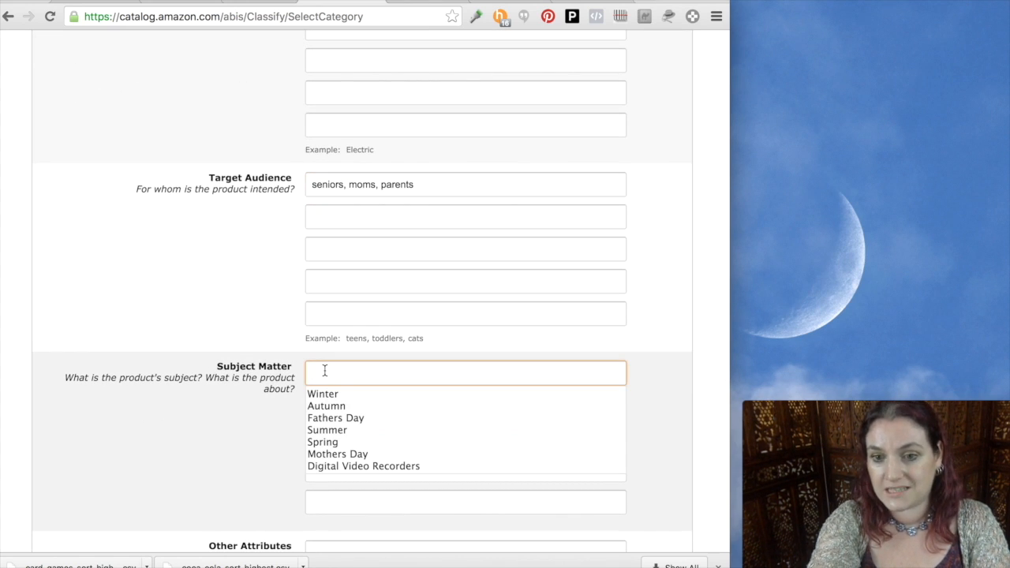
{"action": "scroll", "coordinate": [216, 414], "scroll_direction": "down", "scroll_amount": 2}
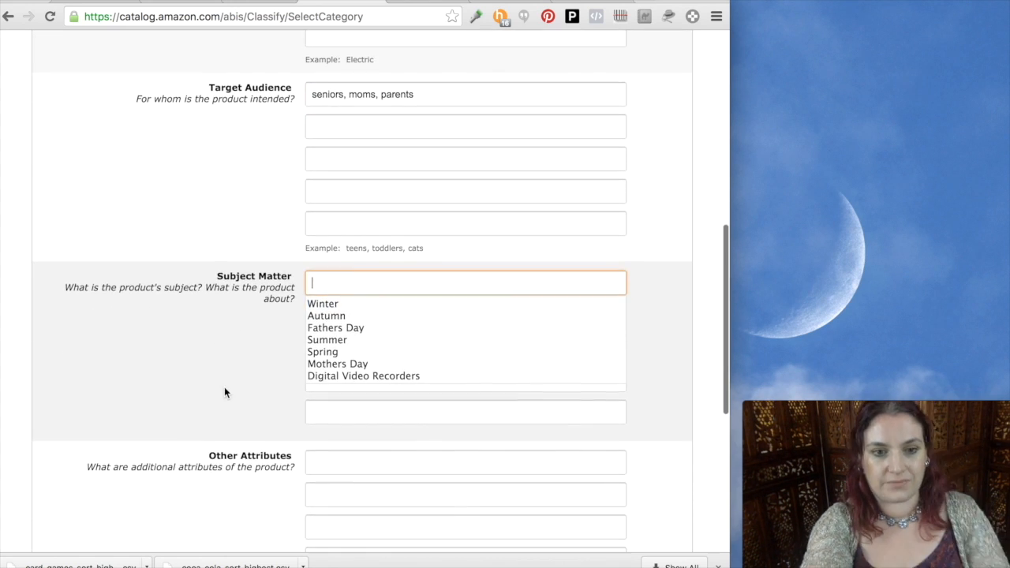
{"action": "type", "text": "wint"}
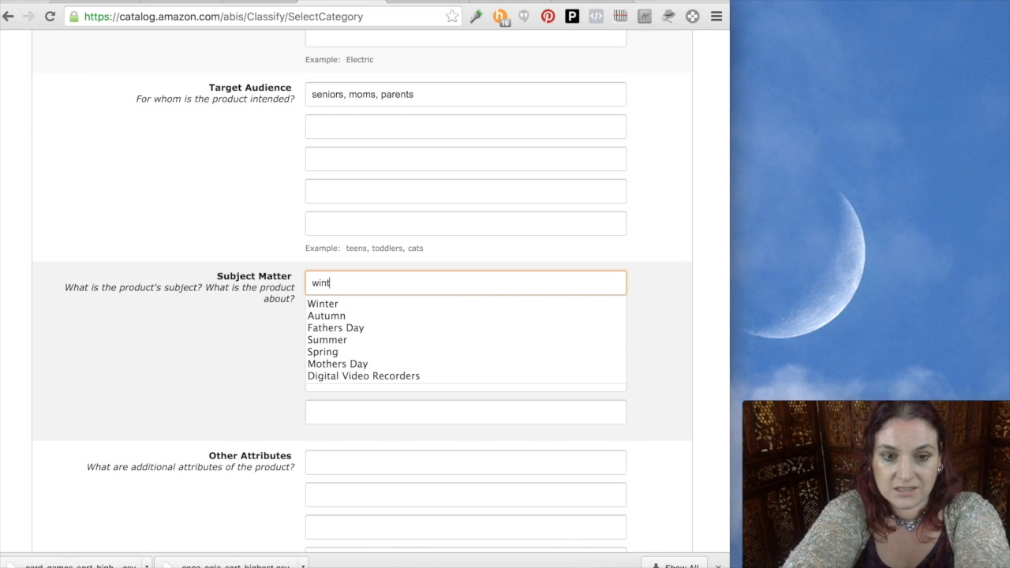
{"action": "type", "text": "er, christmas, "}
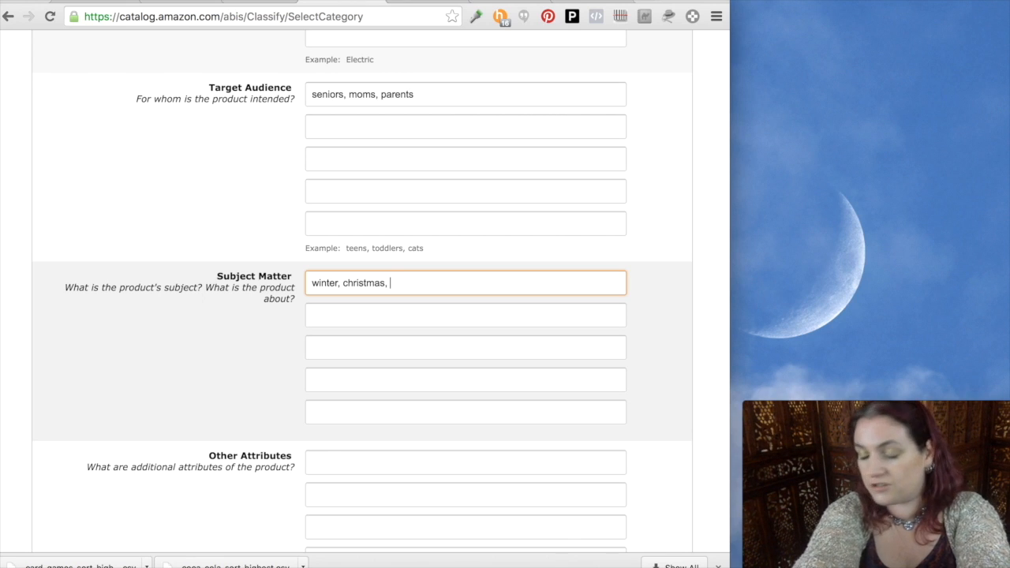
{"action": "type", "text": "kitche"}
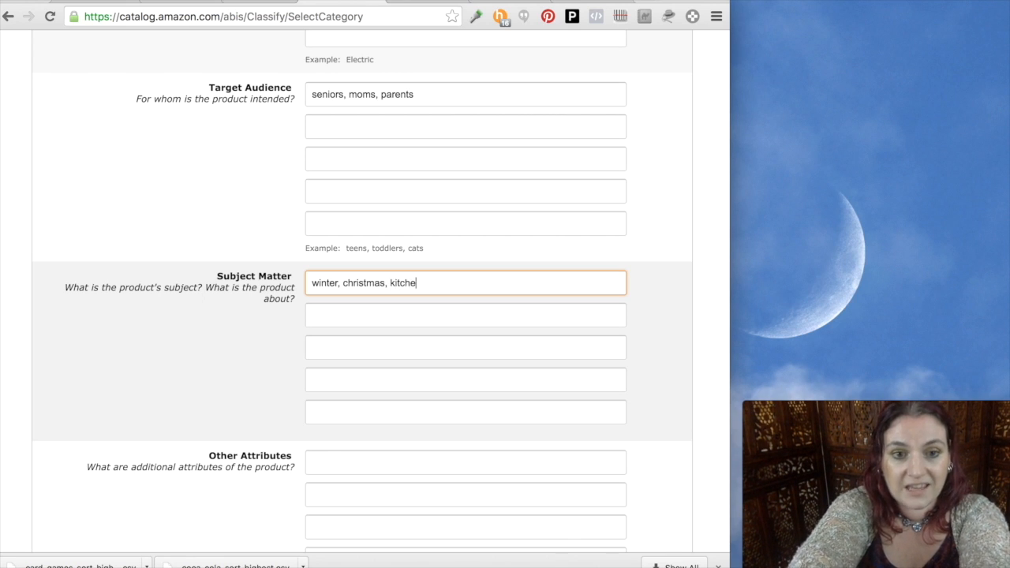
{"action": "type", "text": "n, indoors, pl"}
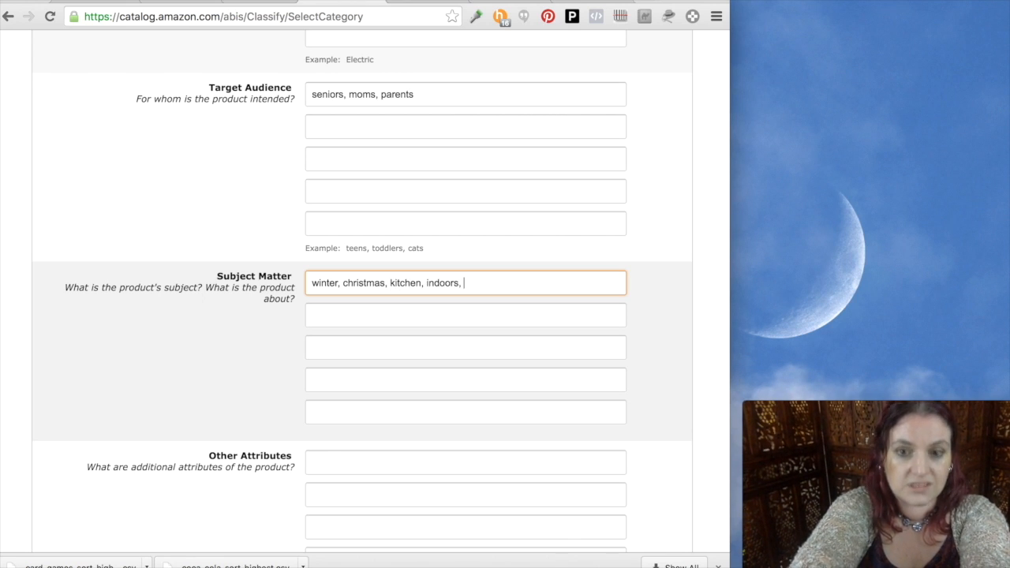
{"action": "key", "text": "BackSpace"}
{"action": "key", "text": "BackSpace"}
{"action": "type", "text": "tea"}
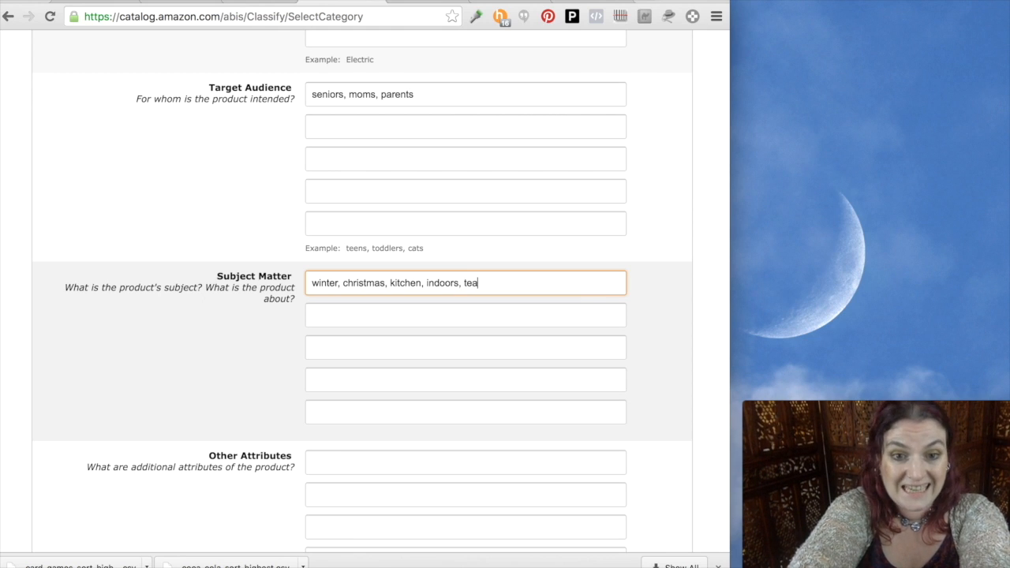
Step: Enter "coffee break," in the second Subject Matter line
{"action": "key", "text": "Tab"}
{"action": "type", "text": "coffee"}
{"action": "key", "text": "BackSpace"}
{"action": "key", "text": "BackSpace"}
{"action": "key", "text": "BackSpace"}
{"action": "key", "text": "BackSpace"}
{"action": "key", "text": "BackSpace"}
{"action": "key", "text": "BackSpace"}
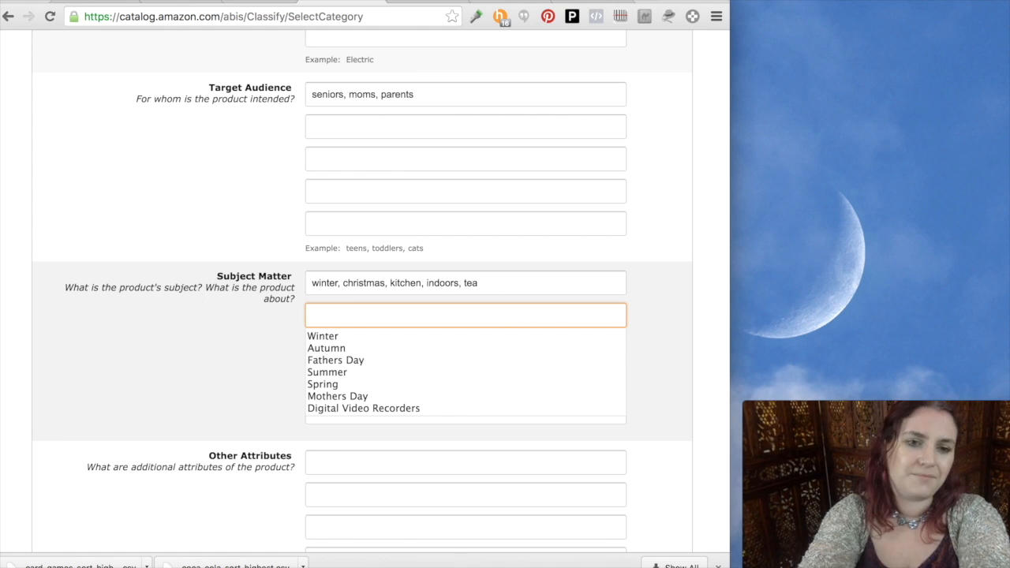
{"action": "type", "text": "co"}
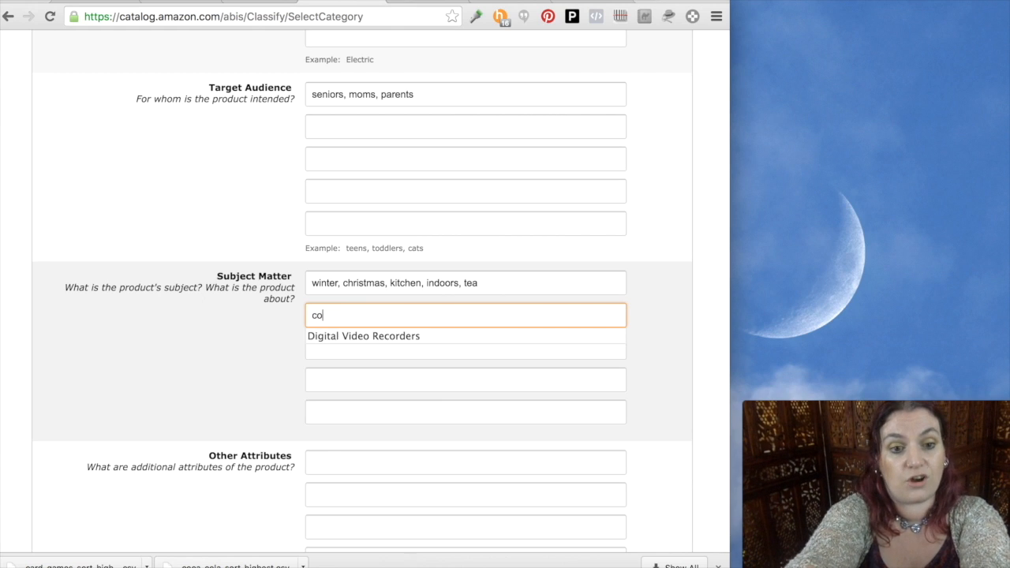
{"action": "type", "text": "ffee break,"}
{"action": "key", "text": "Tab"}
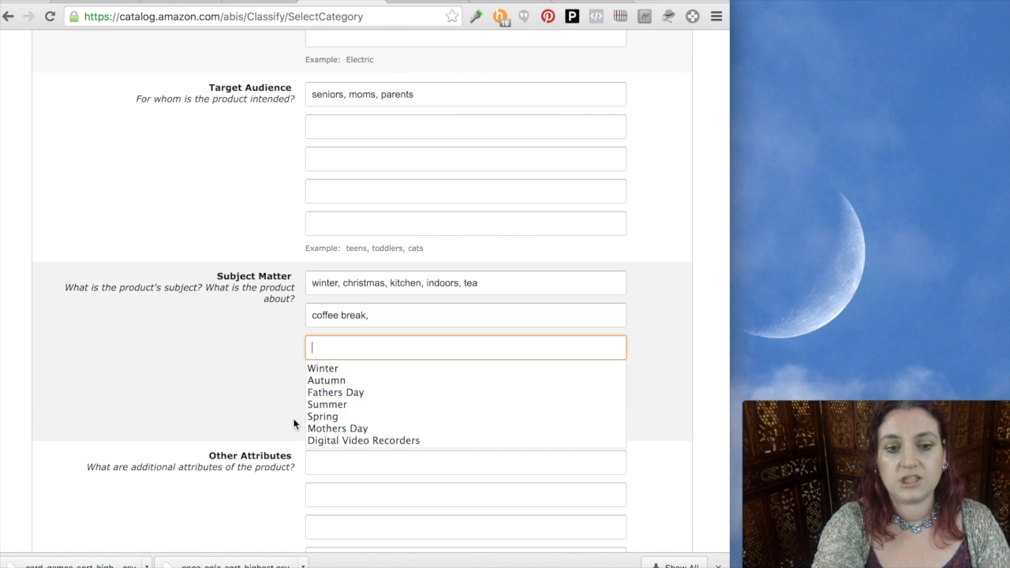
{"action": "left_click", "coordinate": [396, 314]}
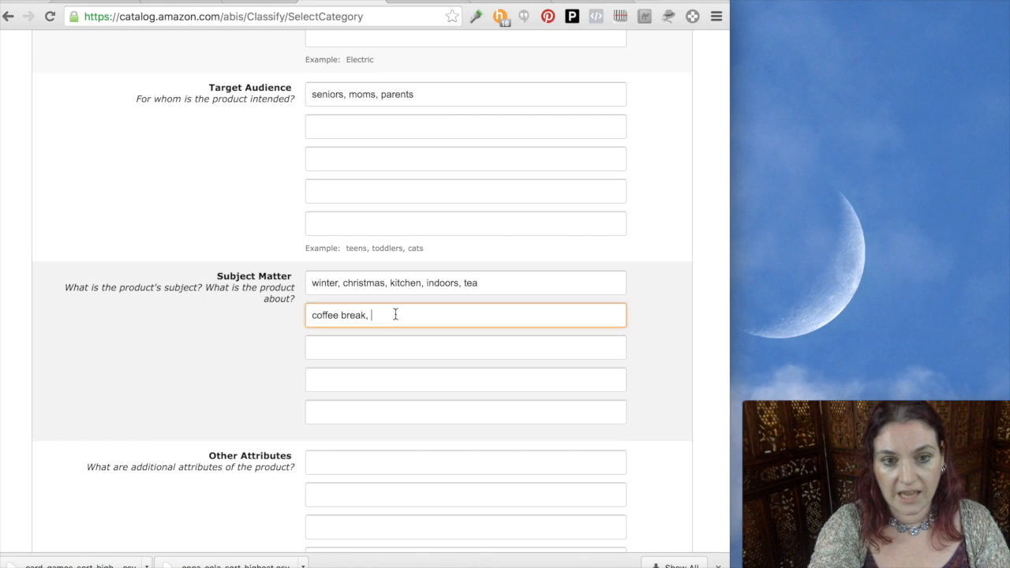
Step: Review the Other Attributes section and the suggested values for the first Intended Use line
{"action": "scroll", "coordinate": [282, 298], "scroll_direction": "down", "scroll_amount": 4}
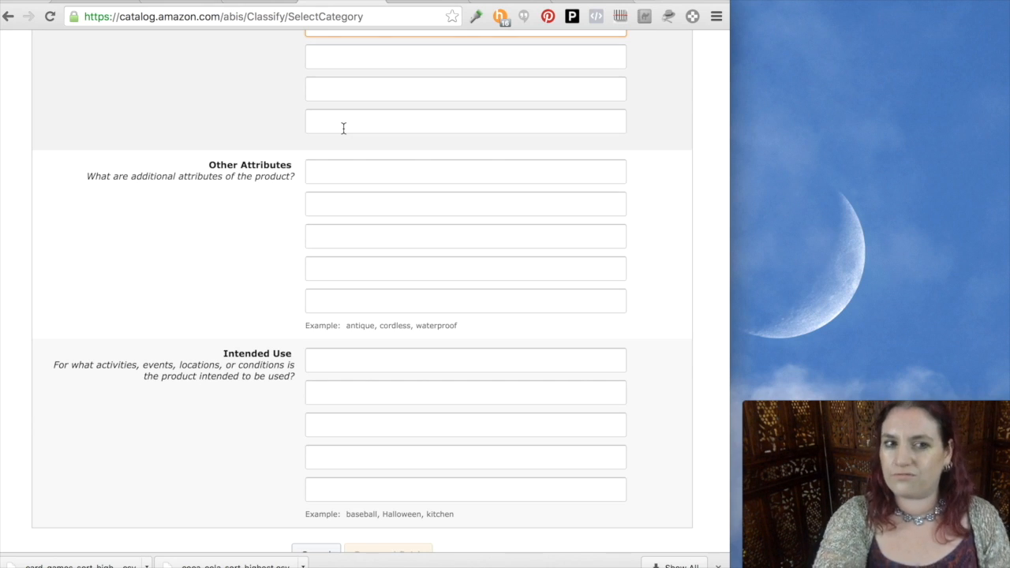
{"action": "scroll", "coordinate": [354, 78], "scroll_direction": "down", "scroll_amount": 1}
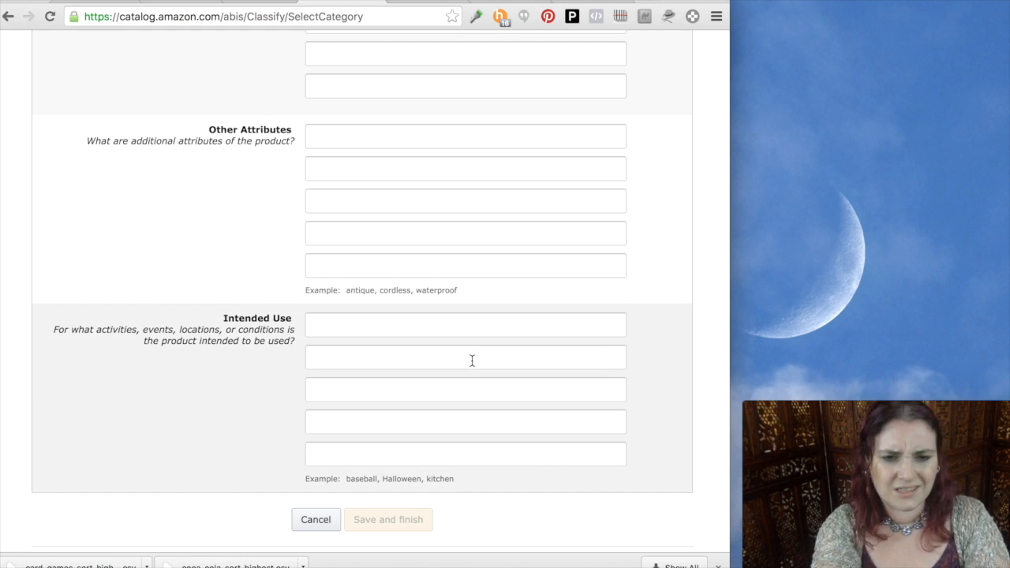
{"action": "left_click", "coordinate": [413, 324]}
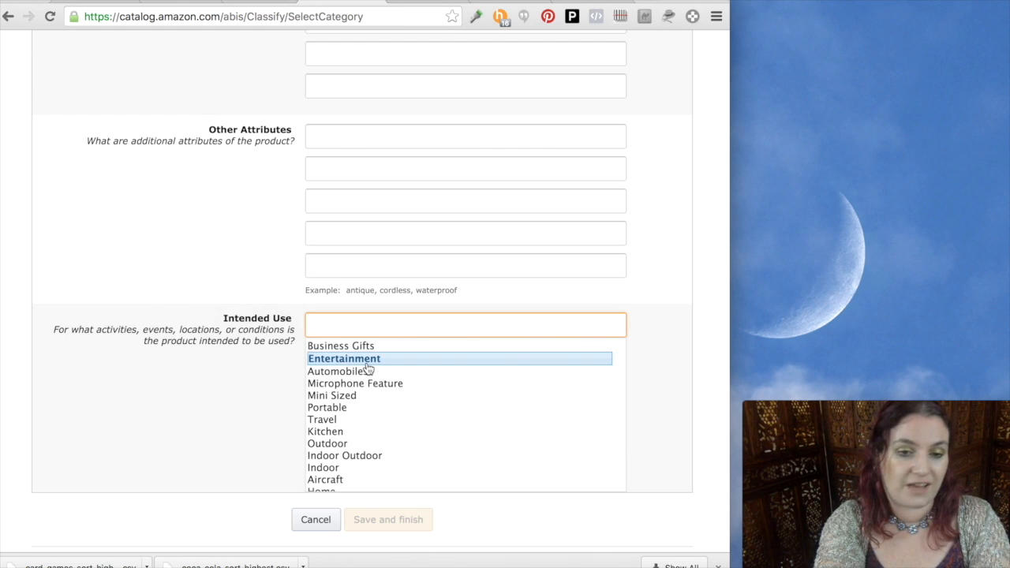
{"action": "scroll", "coordinate": [367, 369], "scroll_direction": "down", "scroll_amount": 1}
{"action": "scroll", "coordinate": [266, 381], "scroll_direction": "up", "scroll_amount": 3}
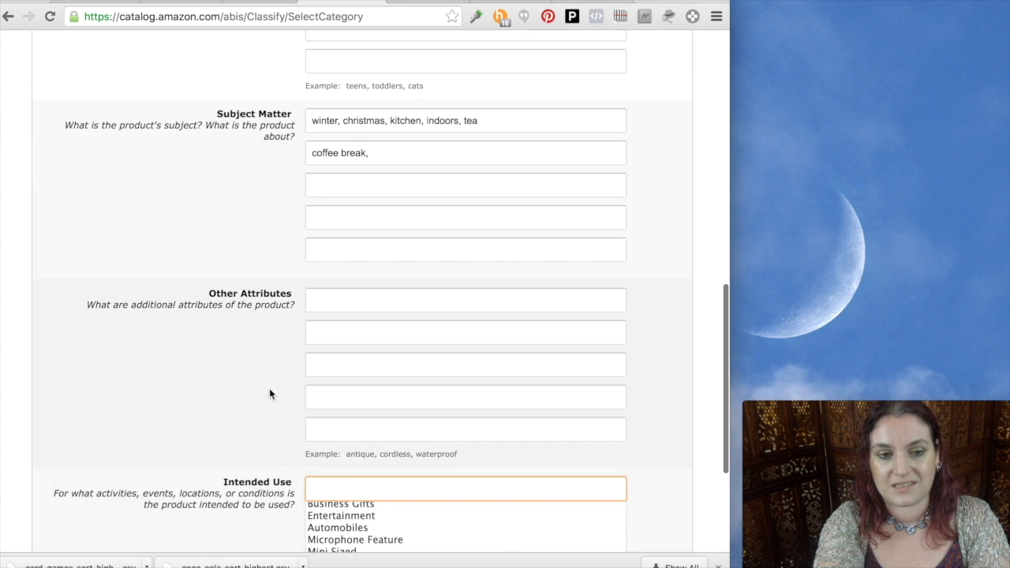
{"action": "scroll", "coordinate": [285, 406], "scroll_direction": "down", "scroll_amount": 3}
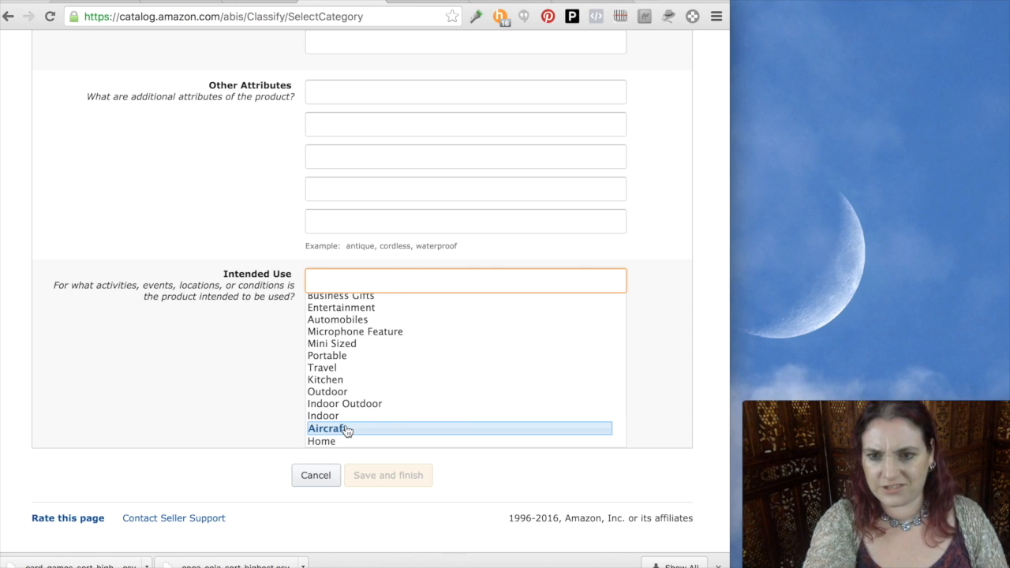
{"action": "left_click", "coordinate": [699, 221]}
{"action": "scroll", "coordinate": [698, 225], "scroll_direction": "up", "scroll_amount": 10}
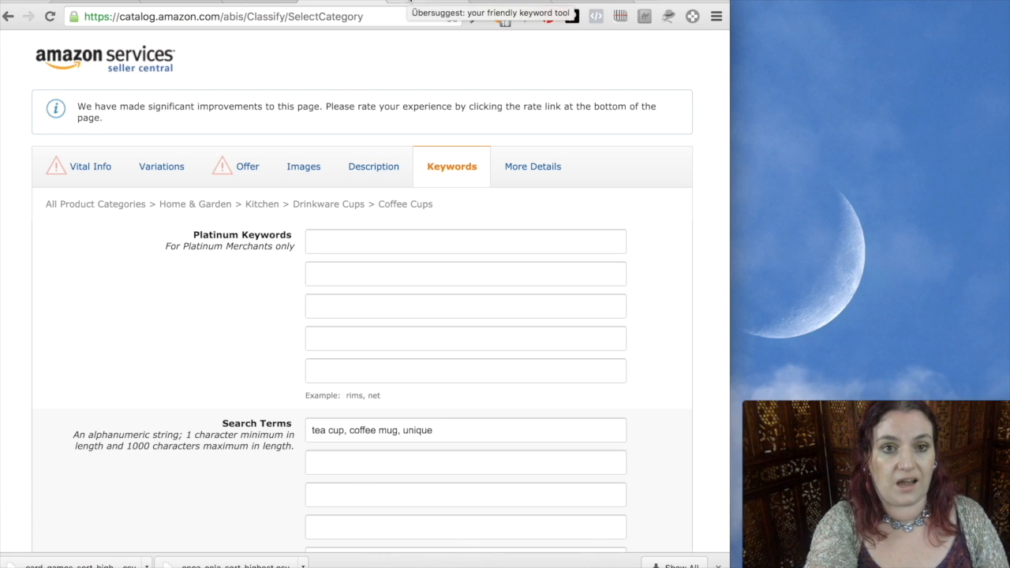
Step: Switch to the Amazon search results page and examine the search suggestions for "coffee", "coffee cup" and "coffee cups"
{"action": "left_click", "coordinate": [410, 2]}
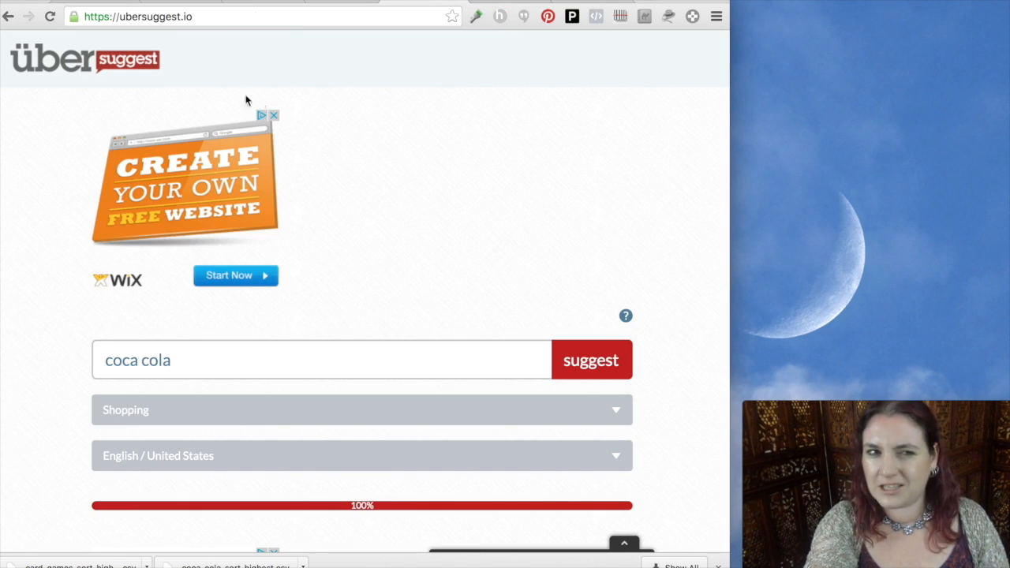
{"action": "left_click", "coordinate": [110, 3]}
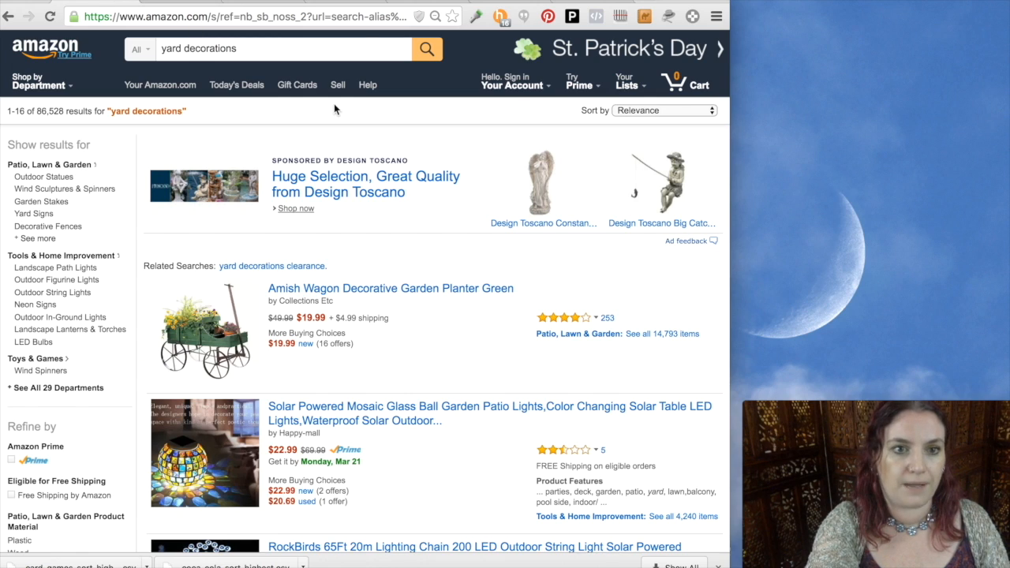
{"action": "type", "text": "coffee"}
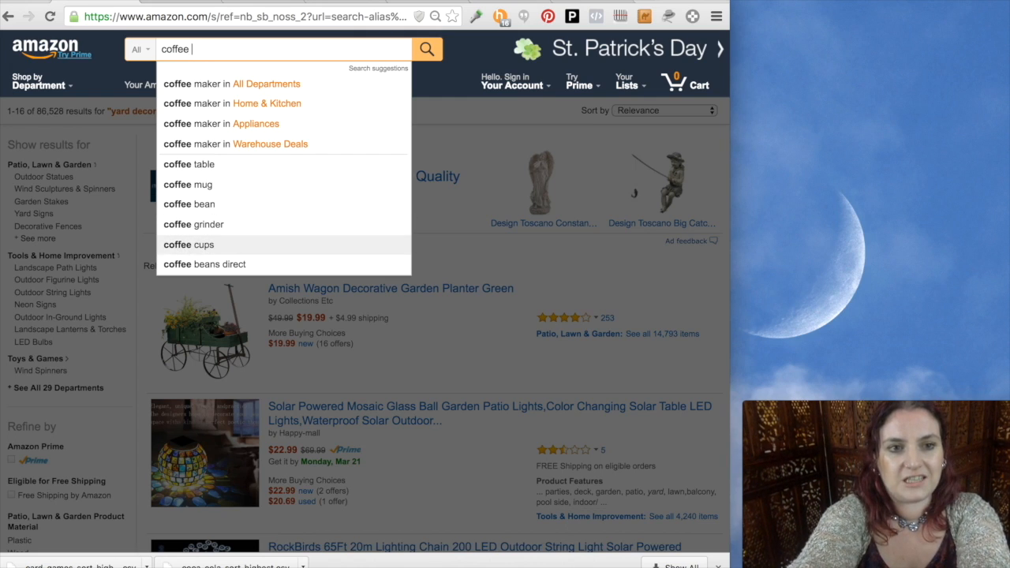
{"action": "type", "text": "c"}
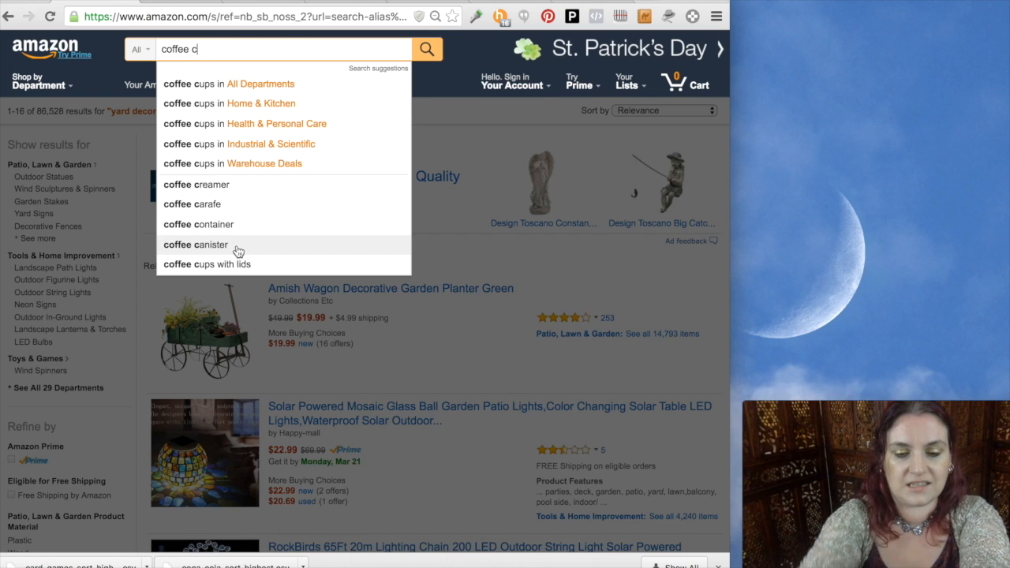
{"action": "type", "text": "up"}
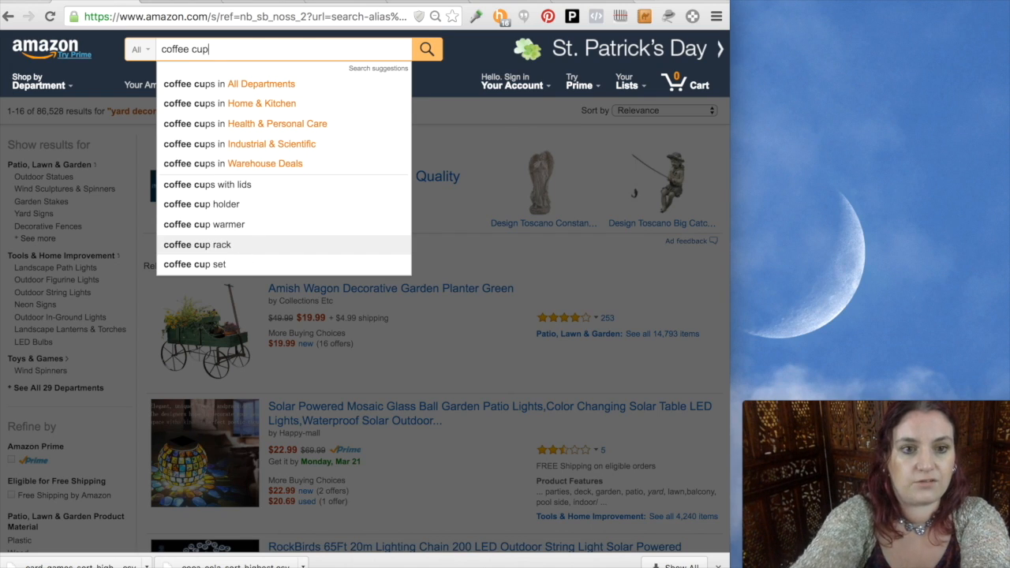
{"action": "type", "text": "s"}
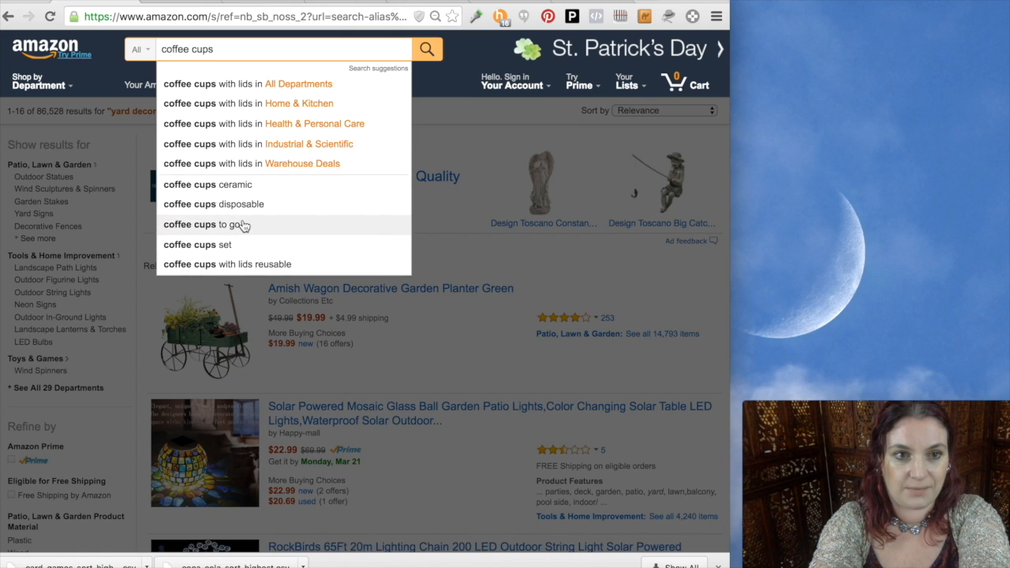
Step: Examine the Amazon search suggestions for "coffee a", "coffee b" and "coffee c", and clear the search text
{"action": "key", "text": "BackSpace"}
{"action": "key", "text": "BackSpace"}
{"action": "key", "text": "BackSpace"}
{"action": "key", "text": "BackSpace"}
{"action": "key", "text": "BackSpace"}
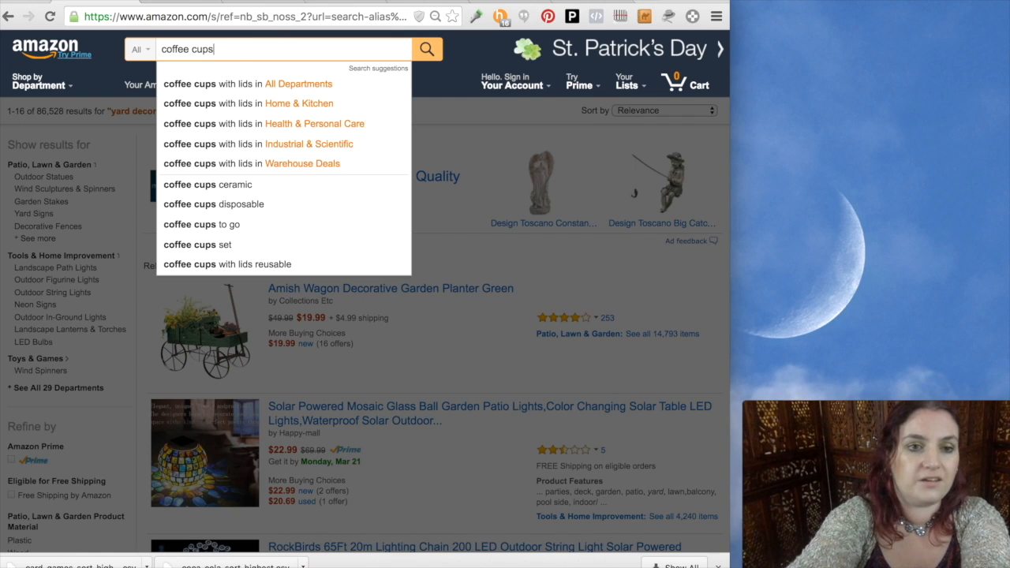
{"action": "type", "text": "a"}
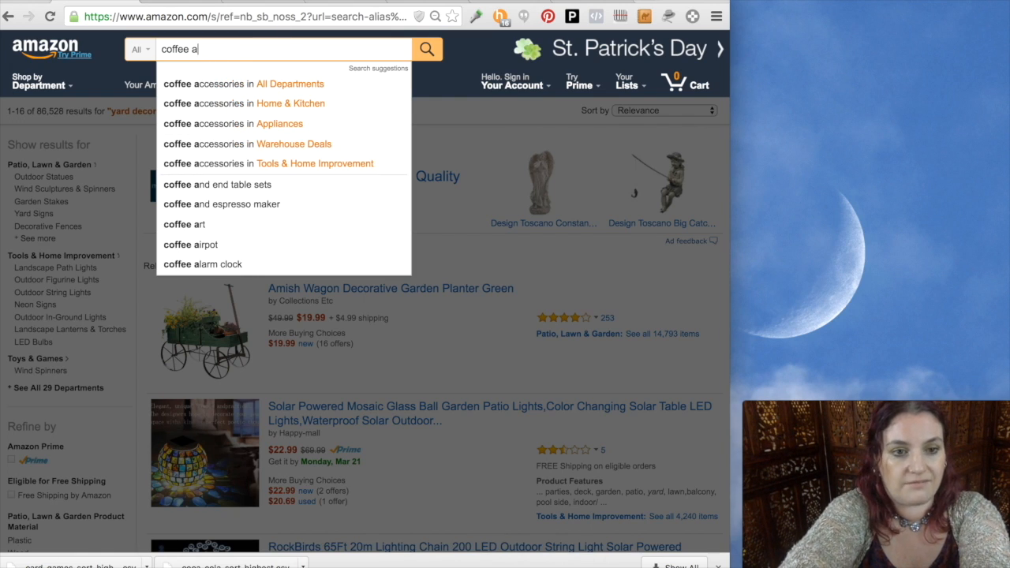
{"action": "key", "text": "BackSpace"}
{"action": "type", "text": "b"}
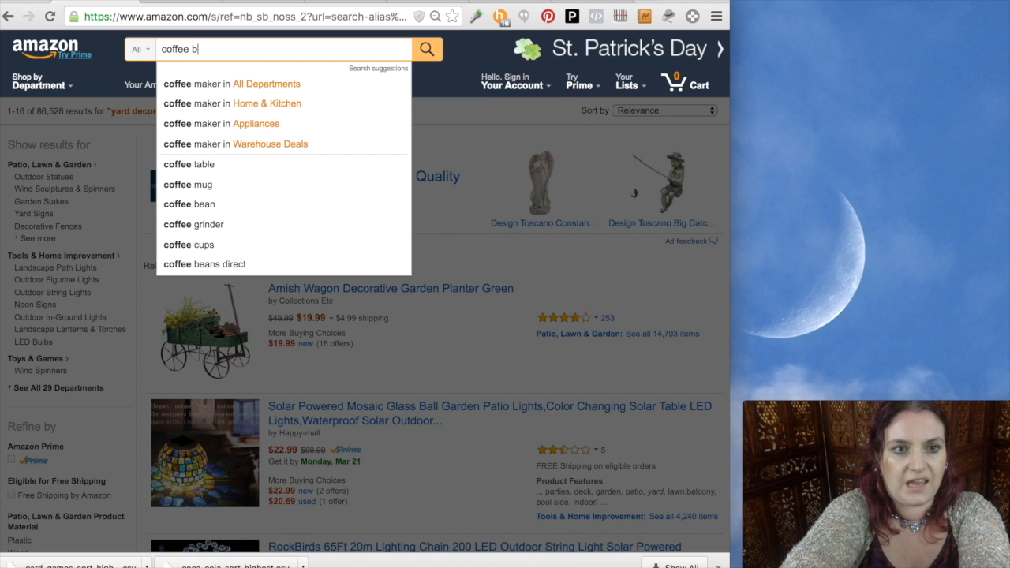
{"action": "key", "text": "BackSpace"}
{"action": "type", "text": "c"}
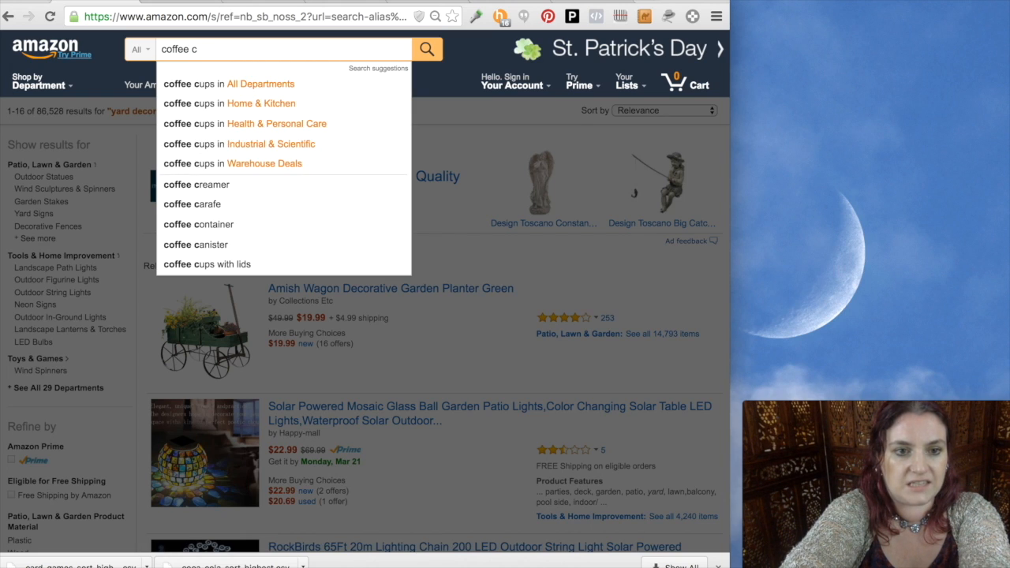
{"action": "key", "text": "BackSpace"}
{"action": "key", "text": "BackSpace"}
{"action": "key", "text": "BackSpace"}
{"action": "key", "text": "BackSpace"}
{"action": "key", "text": "BackSpace"}
{"action": "key", "text": "BackSpace"}
{"action": "key", "text": "BackSpace"}
Step: Switch to Ubersuggest and generate keyword suggestions for "coffee" using Shopping as the source and English / United States
{"action": "left_click", "coordinate": [425, 1]}
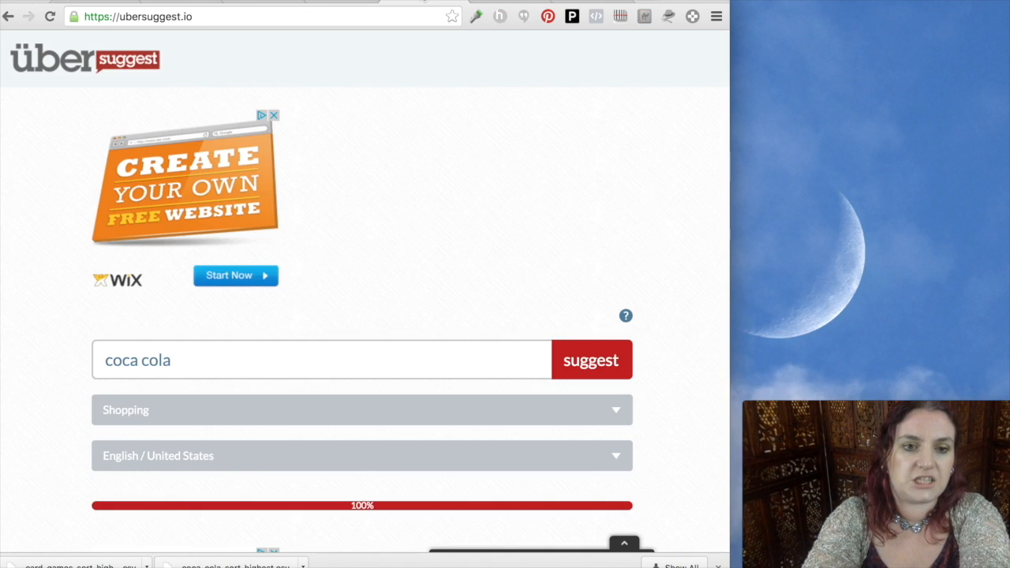
{"action": "left_click", "coordinate": [371, 349]}
{"action": "key", "text": "ctrl+a"}
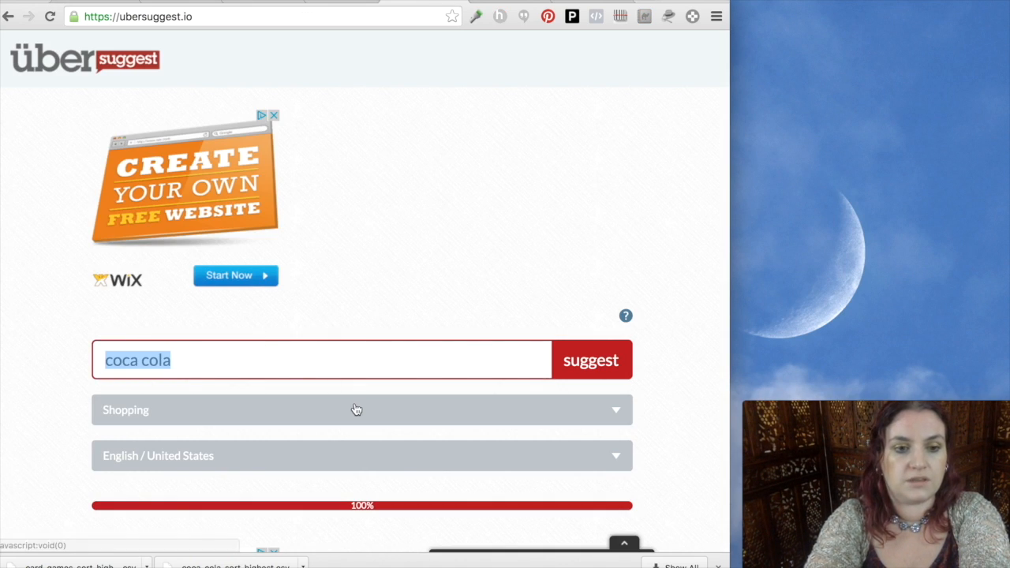
{"action": "type", "text": "coffee"}
{"action": "scroll", "coordinate": [466, 377], "scroll_direction": "down", "scroll_amount": 3}
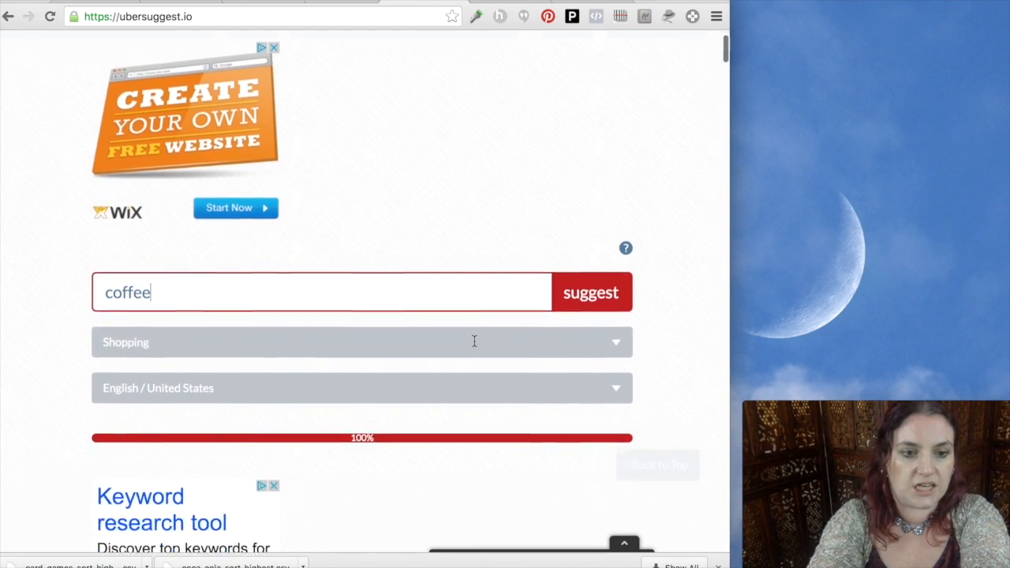
{"action": "left_click", "coordinate": [585, 180]}
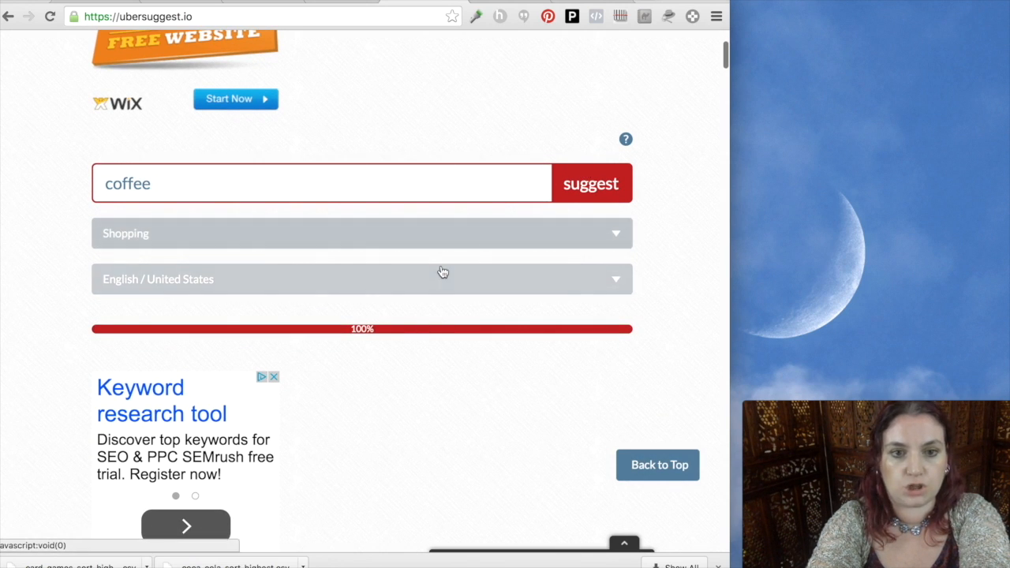
{"action": "left_click", "coordinate": [385, 238]}
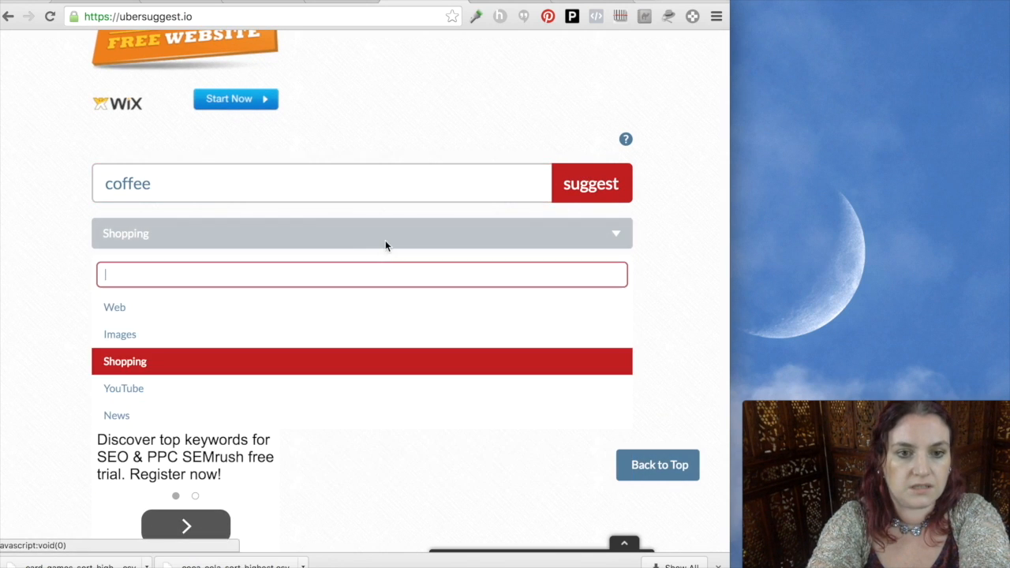
{"action": "left_click", "coordinate": [287, 365]}
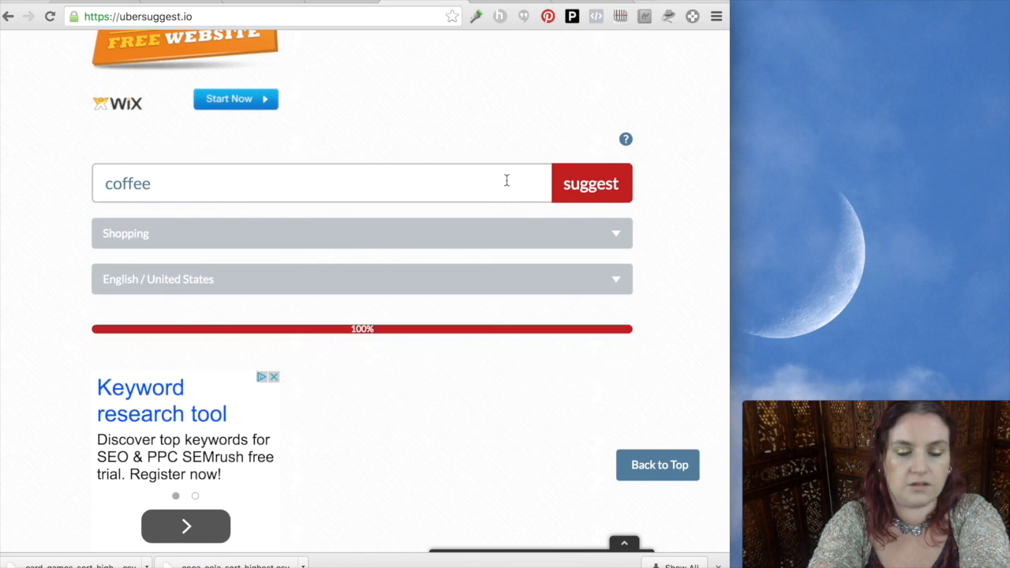
{"action": "left_click", "coordinate": [580, 188]}
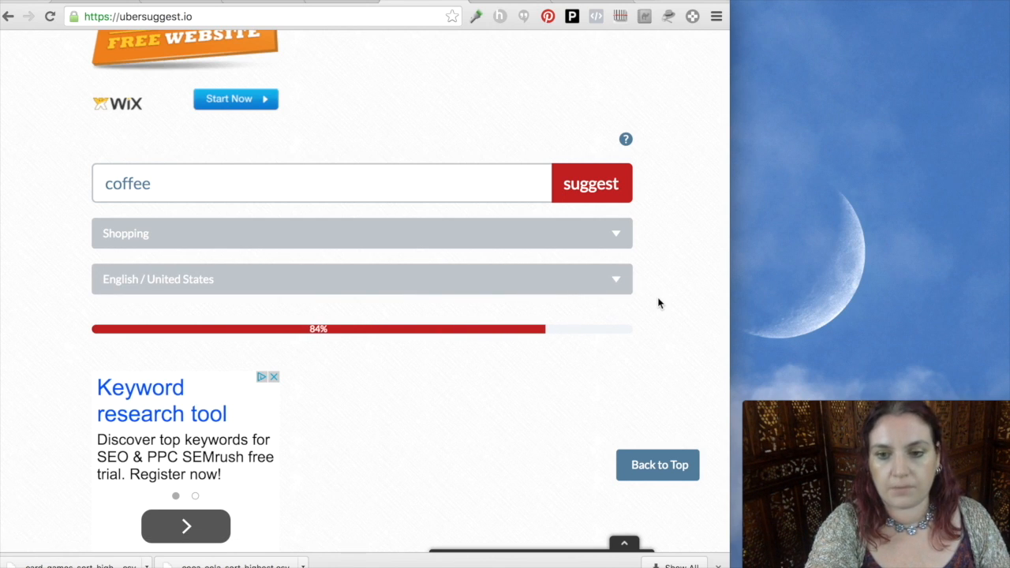
Step: Examine the alphabetical Ubersuggest keywords for "coffee" down to the letter c, including the options offered for "coffee cup holder"
{"action": "scroll", "coordinate": [520, 172], "scroll_direction": "down", "scroll_amount": 2}
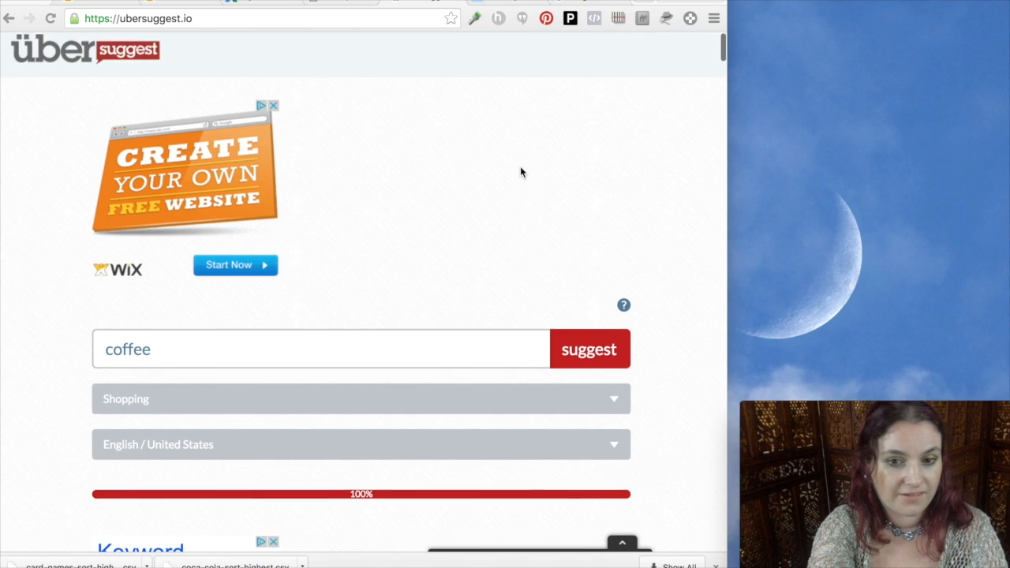
{"action": "scroll", "coordinate": [520, 171], "scroll_direction": "down", "scroll_amount": 10}
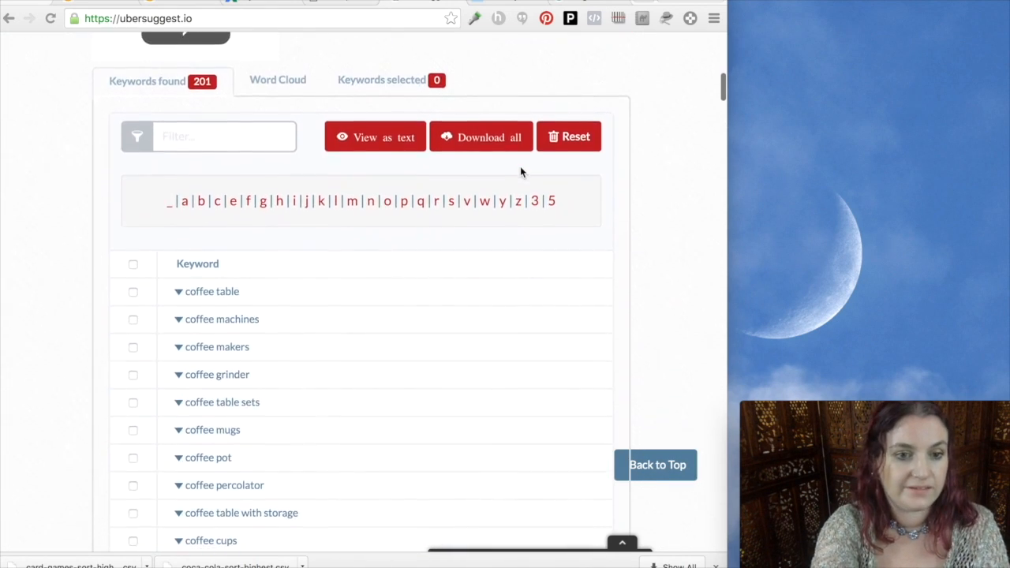
{"action": "scroll", "coordinate": [520, 172], "scroll_direction": "down", "scroll_amount": 4}
{"action": "scroll", "coordinate": [521, 169], "scroll_direction": "up", "scroll_amount": 1}
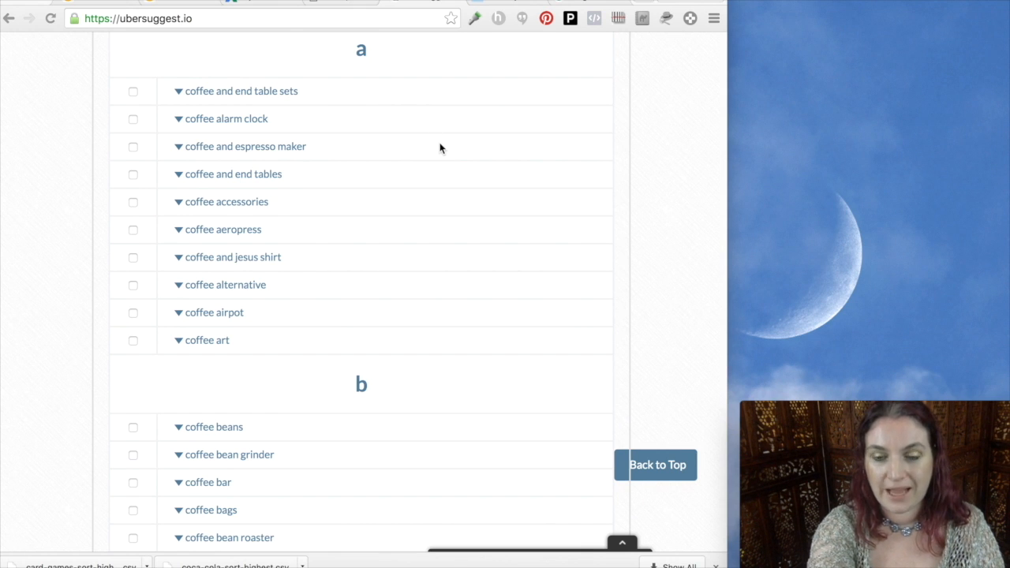
{"action": "scroll", "coordinate": [241, 229], "scroll_direction": "down", "scroll_amount": 1}
{"action": "scroll", "coordinate": [241, 233], "scroll_direction": "down", "scroll_amount": 8}
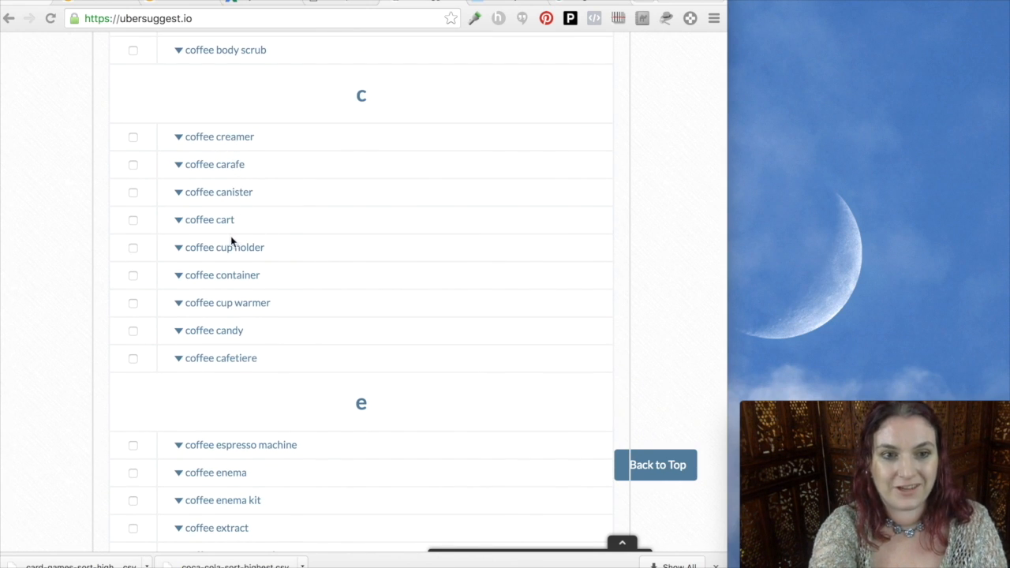
{"action": "left_click", "coordinate": [180, 249]}
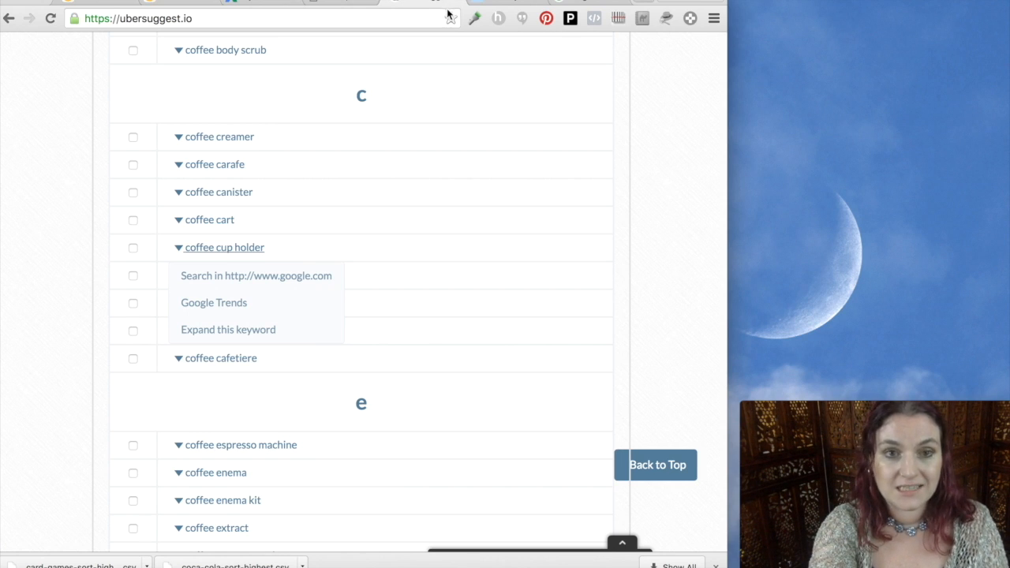
{"action": "left_click", "coordinate": [679, 195]}
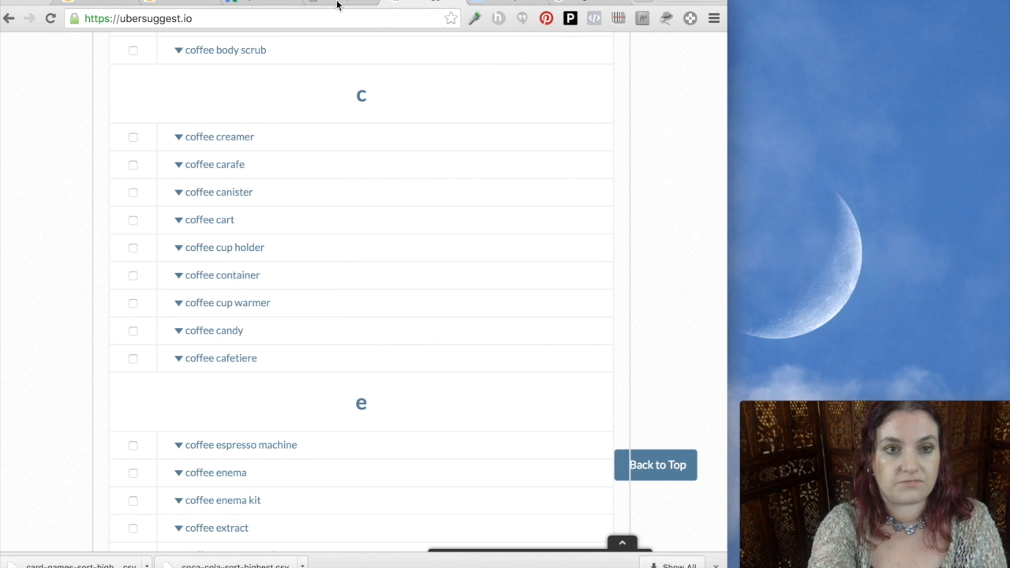
Step: Switch to Google AdWords Keyword Planner and enter "coffee cup, unique coffee cup, vintage coffee cup" for search volume data and trends
{"action": "left_click", "coordinate": [239, 3]}
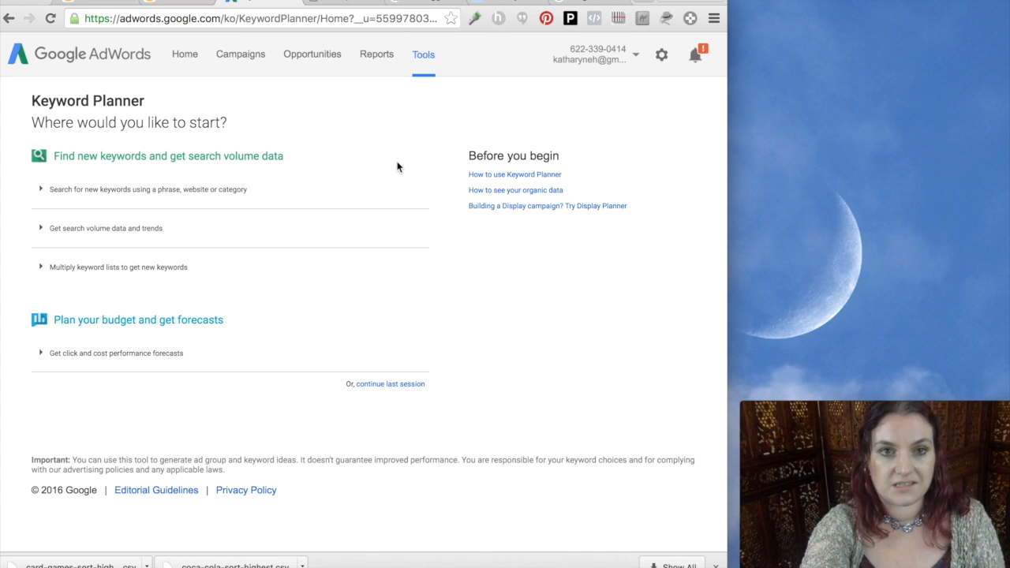
{"action": "left_click", "coordinate": [201, 239]}
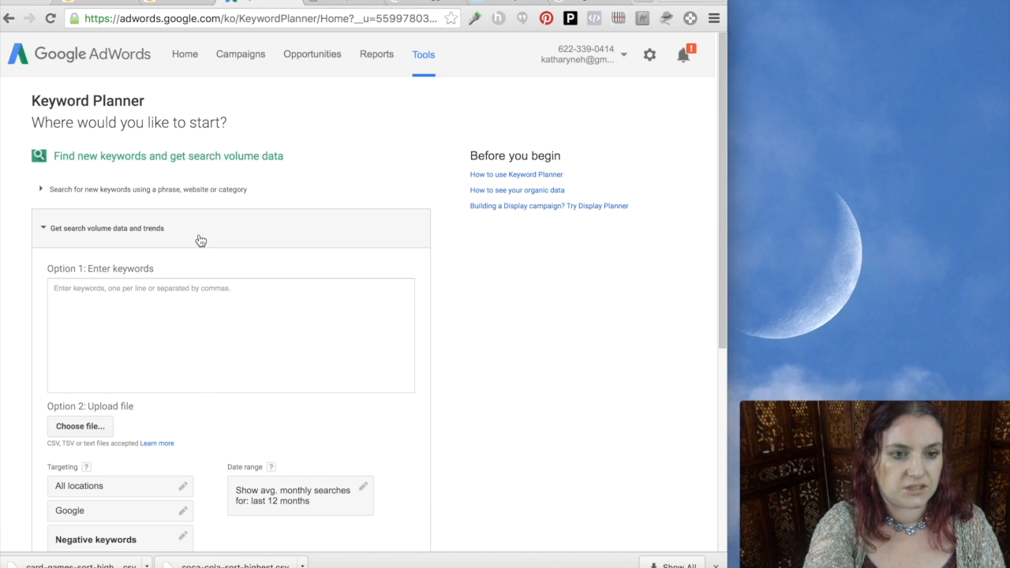
{"action": "left_click", "coordinate": [188, 289]}
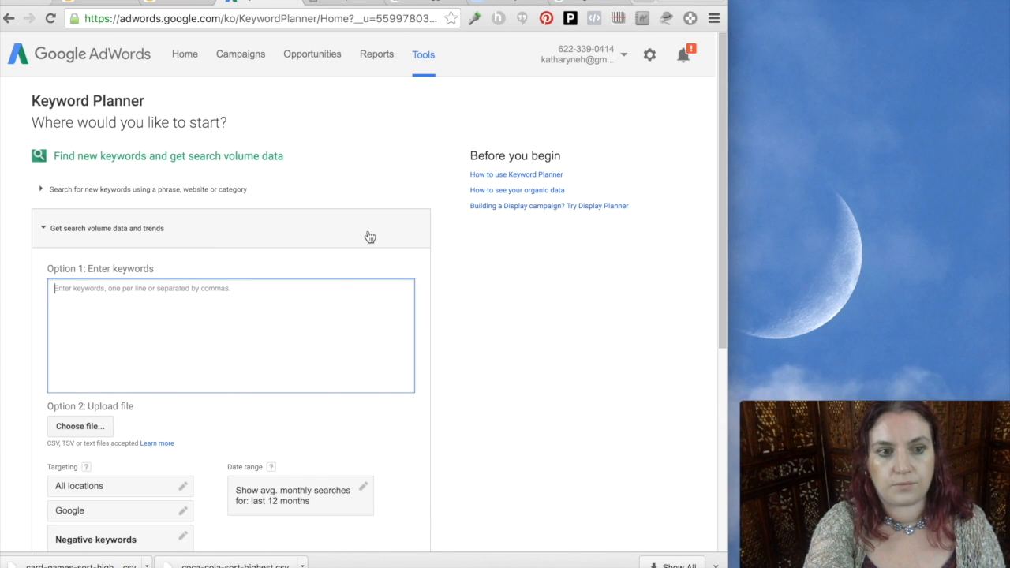
{"action": "type", "text": "co"}
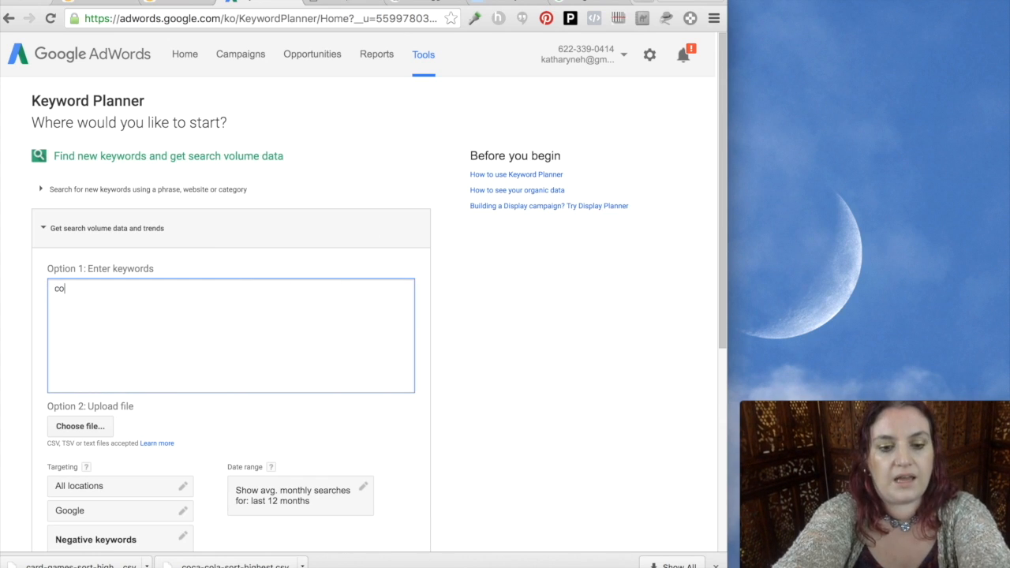
{"action": "type", "text": "ffee cup"}
{"action": "key", "text": "Return"}
{"action": "key", "text": "BackSpace"}
{"action": "type", "text": ", unique coffee cup, vintage coffee cup"}
Step: In Blue Sky Suite, save the hot searches coffee cup holder, sleeves, decor and hooks, pyrex glass coffee pot cup, and my k-cup reusable coffee filter
{"action": "left_click", "coordinate": [485, 3]}
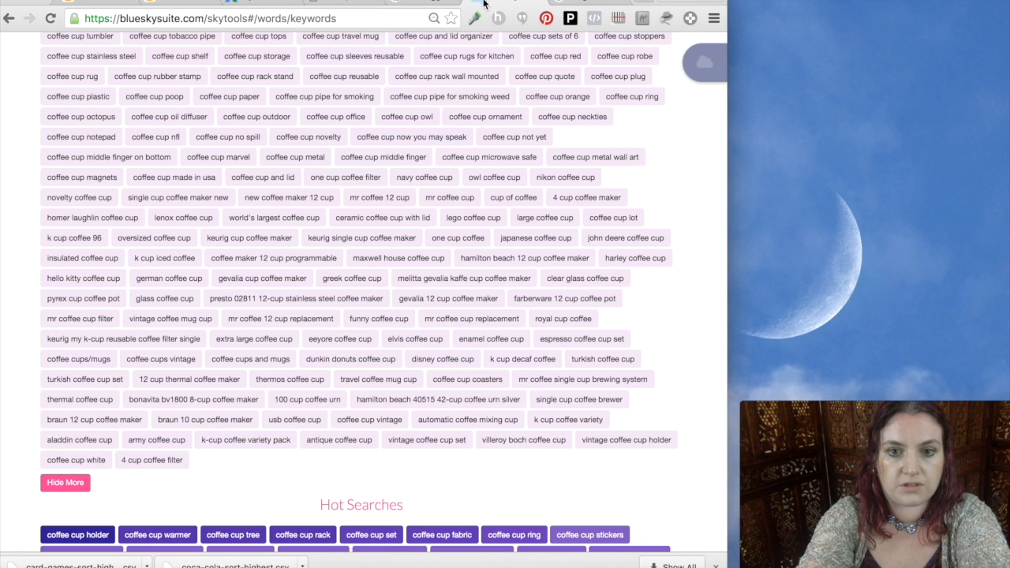
{"action": "scroll", "coordinate": [507, 207], "scroll_direction": "down", "scroll_amount": 3}
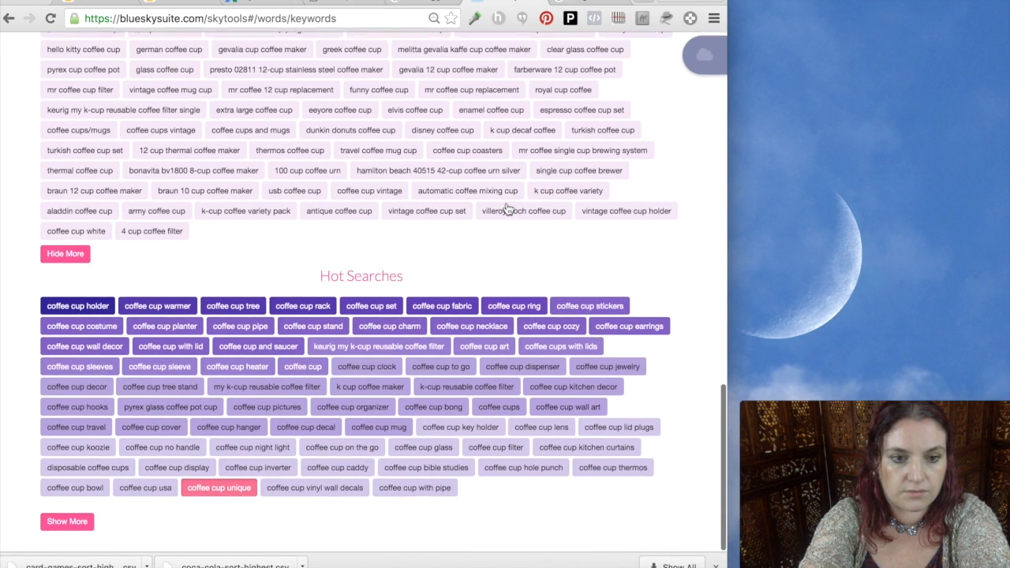
{"action": "left_click", "coordinate": [74, 316]}
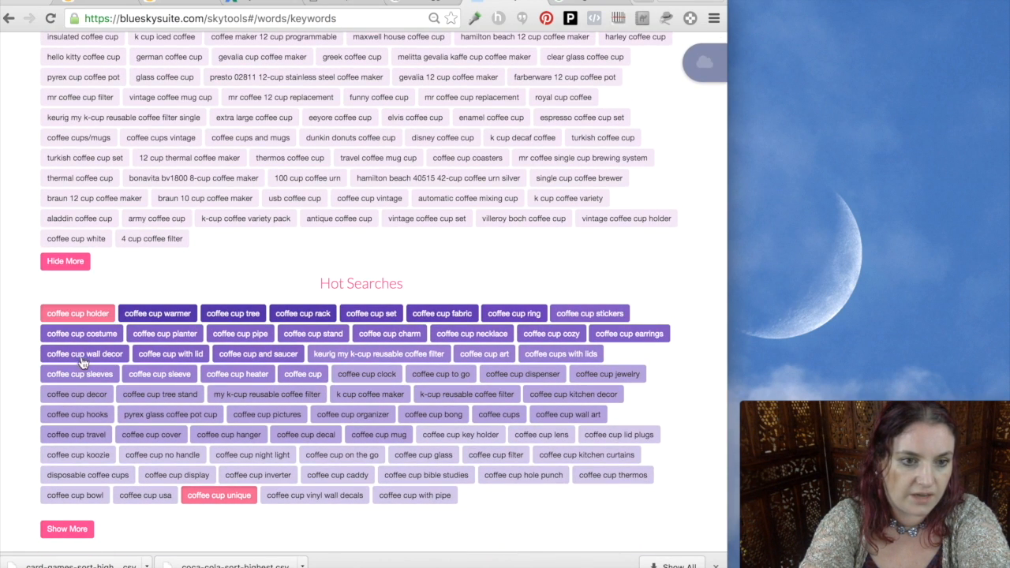
{"action": "left_click", "coordinate": [79, 374]}
{"action": "left_click", "coordinate": [78, 394]}
{"action": "left_click", "coordinate": [77, 414]}
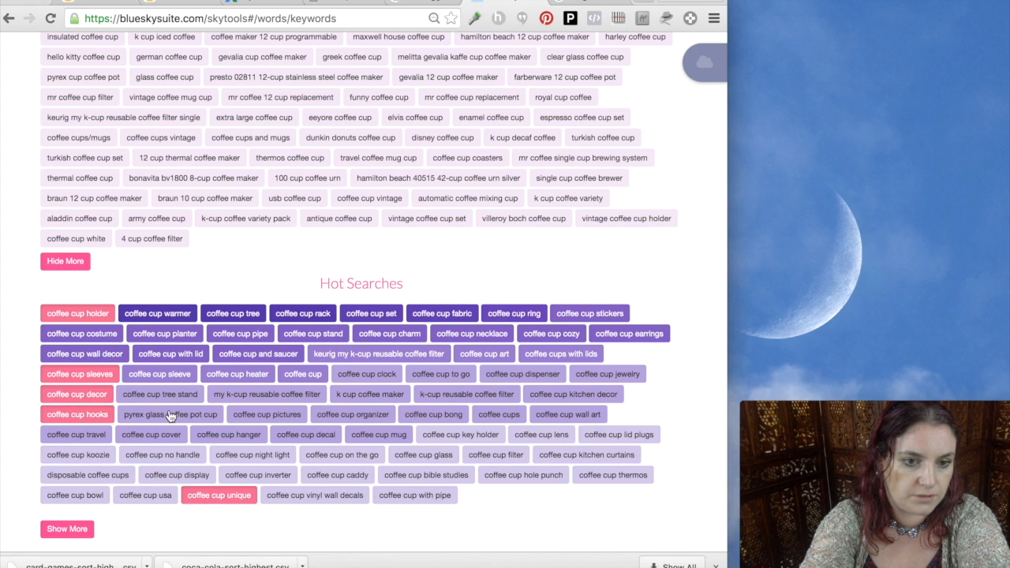
{"action": "left_click", "coordinate": [170, 414]}
{"action": "left_click", "coordinate": [266, 393]}
Step: Show the saved keywords as text and copy those from "my k-cup reusable coffee filter" through "coffee cup unique"
{"action": "left_click", "coordinate": [705, 63]}
{"action": "scroll", "coordinate": [597, 109], "scroll_direction": "down", "scroll_amount": 5}
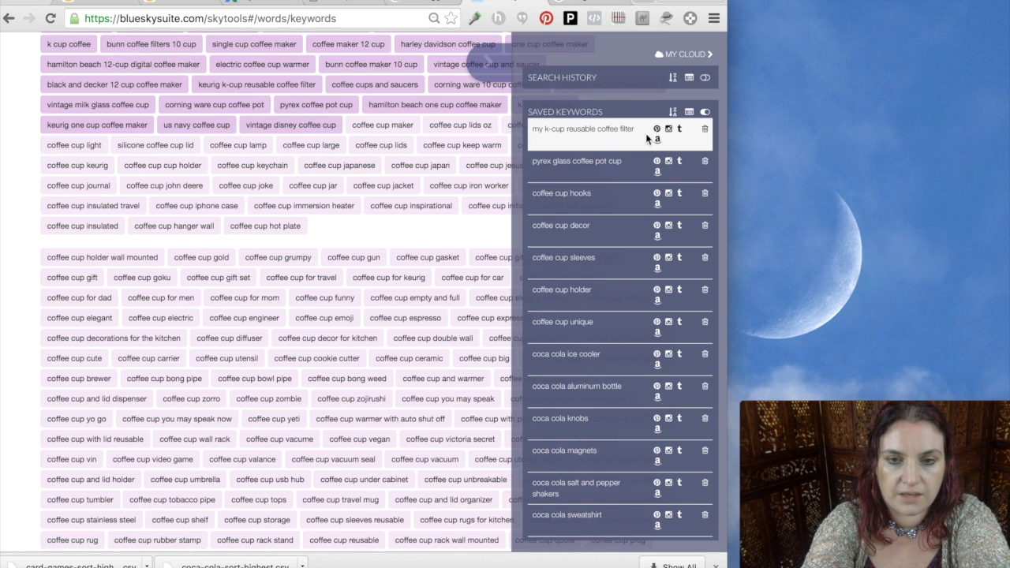
{"action": "left_click", "coordinate": [689, 112]}
{"action": "left_click_drag", "start_coordinate": [533, 134], "coordinate": [703, 157]}
{"action": "key", "text": "ctrl+c"}
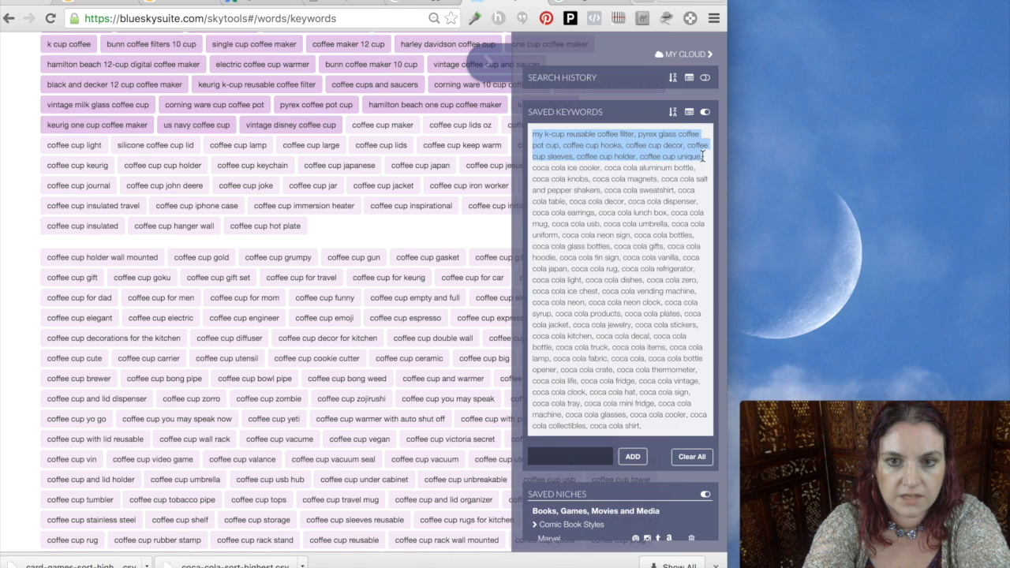
{"action": "left_click", "coordinate": [705, 112]}
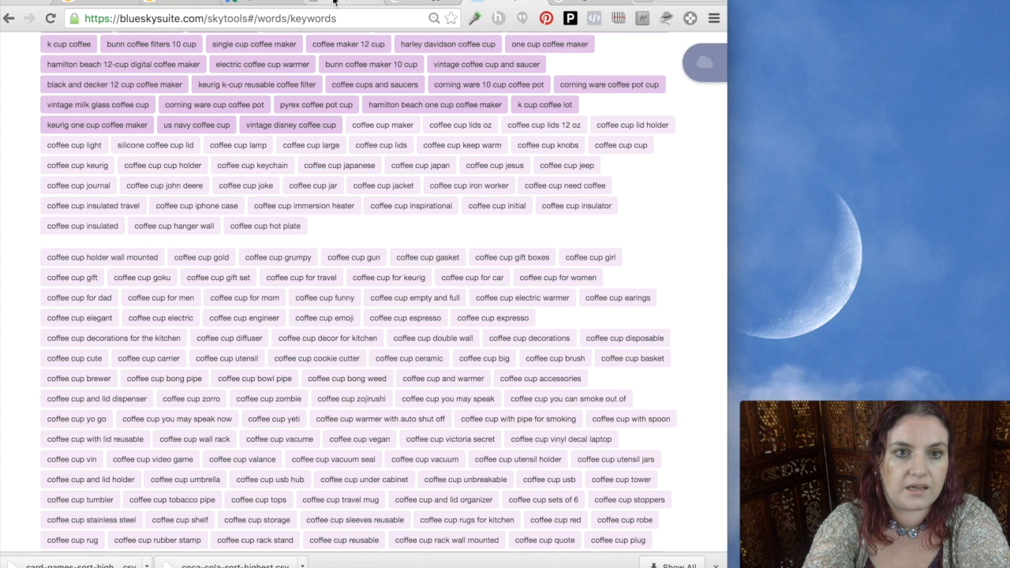
Step: Return to Keyword Planner, append the copied coffee keywords to the keyword list after a comma, and get their search volume
{"action": "left_click", "coordinate": [258, 1]}
{"action": "type", "text": ","}
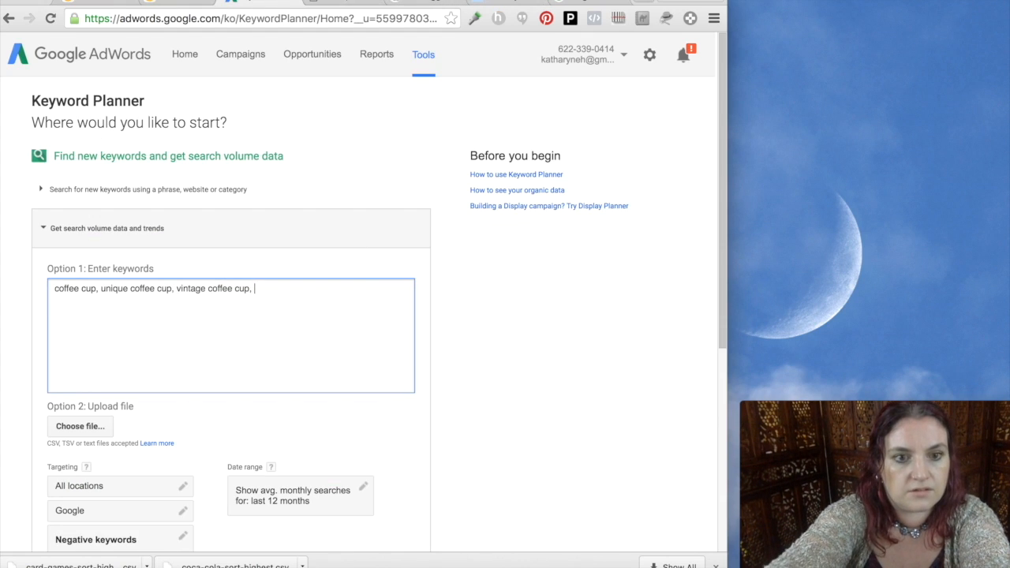
{"action": "key", "text": "ctrl+v"}
{"action": "scroll", "coordinate": [302, 269], "scroll_direction": "down", "scroll_amount": 5}
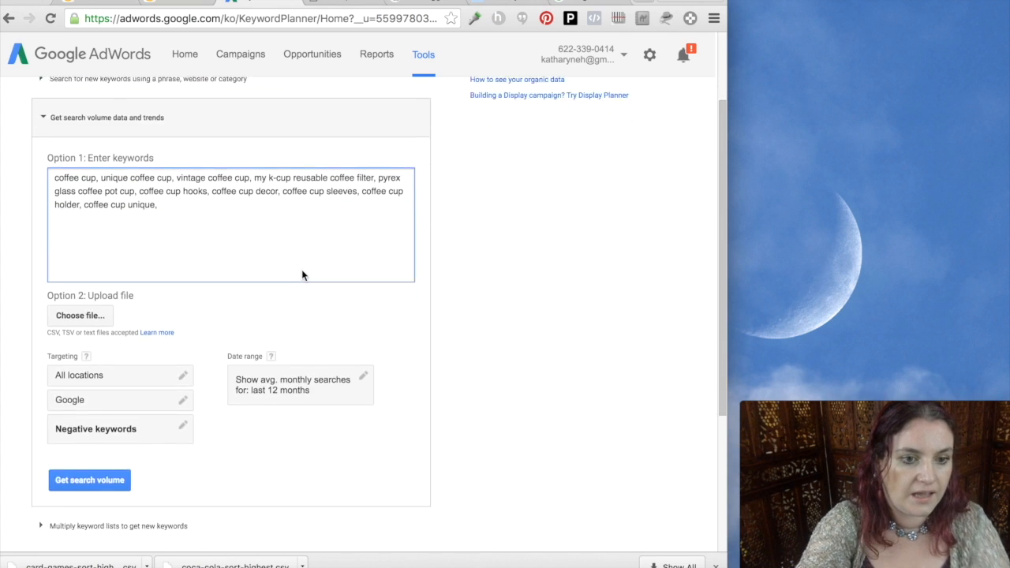
{"action": "left_click", "coordinate": [90, 403]}
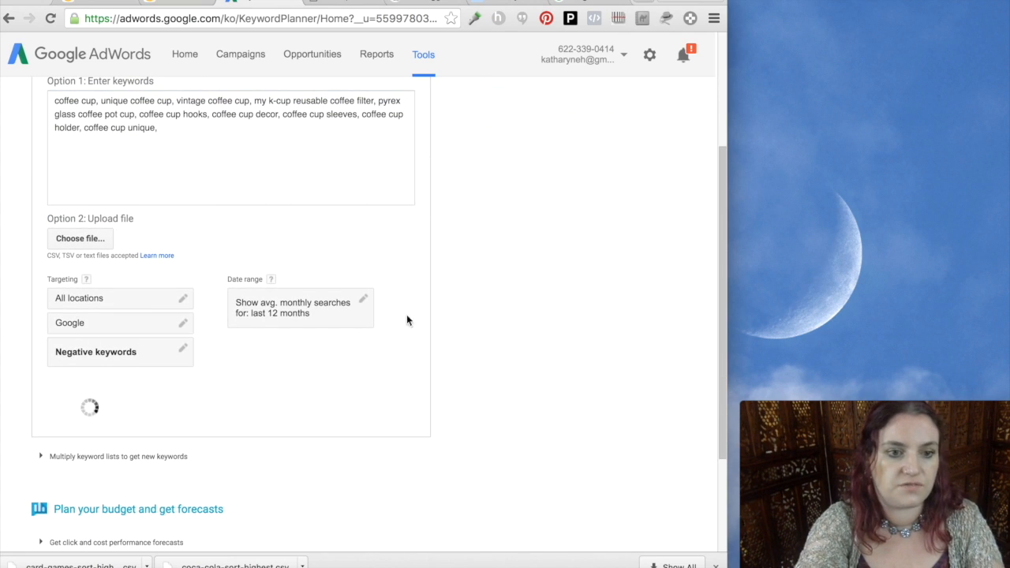
Step: Review the average monthly searches and competition for each coffee cup keyword, and return to the Ubersuggest results
{"action": "scroll", "coordinate": [450, 263], "scroll_direction": "down", "scroll_amount": 3}
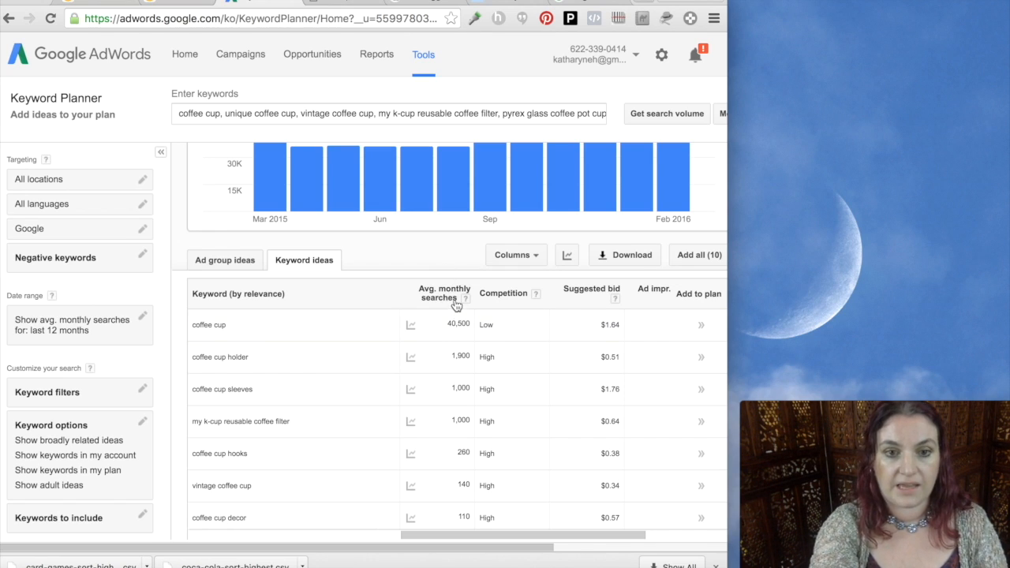
{"action": "scroll", "coordinate": [455, 324], "scroll_direction": "down", "scroll_amount": 1}
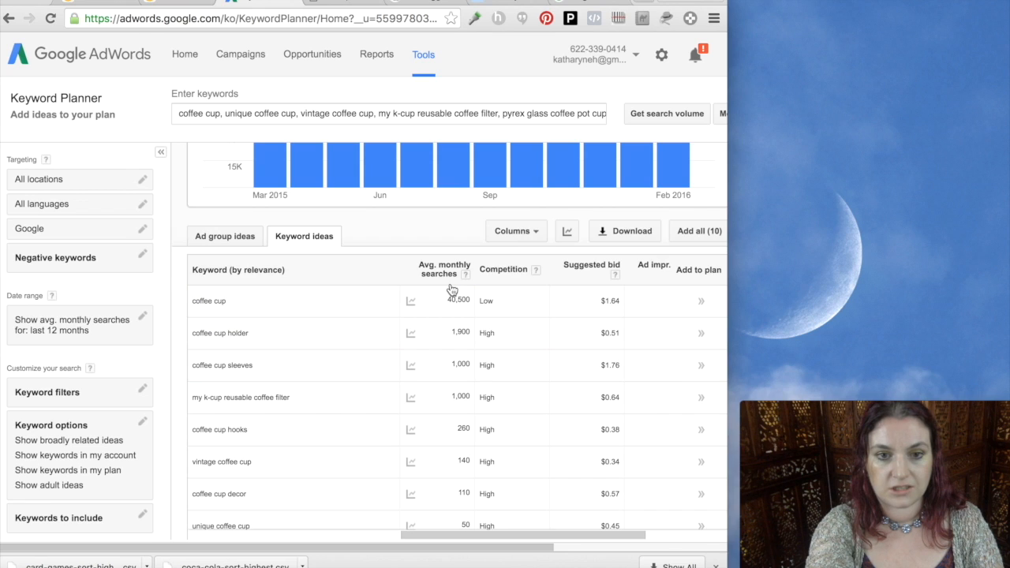
{"action": "scroll", "coordinate": [450, 286], "scroll_direction": "down", "scroll_amount": 3}
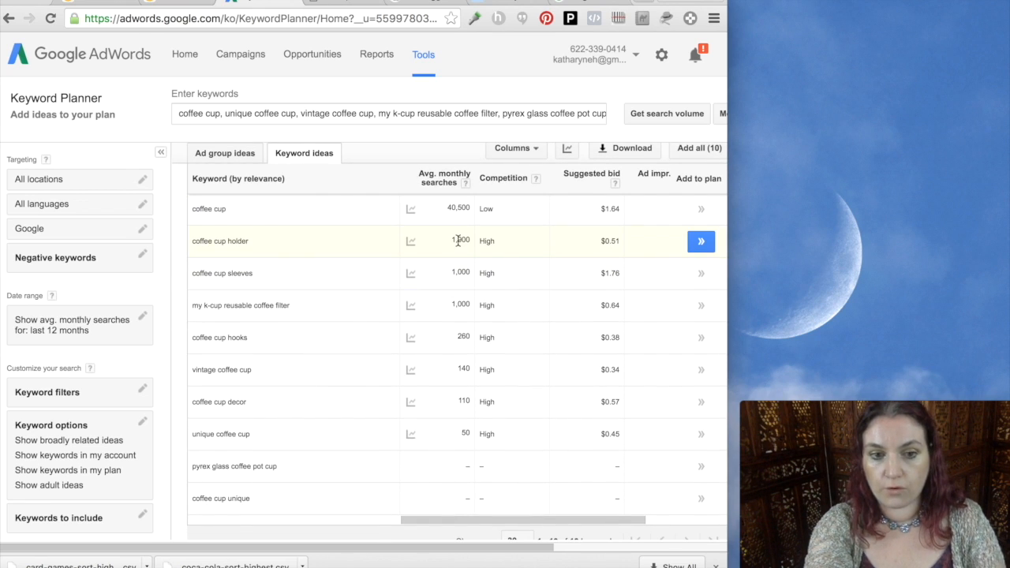
{"action": "scroll", "coordinate": [458, 241], "scroll_direction": "down", "scroll_amount": 1}
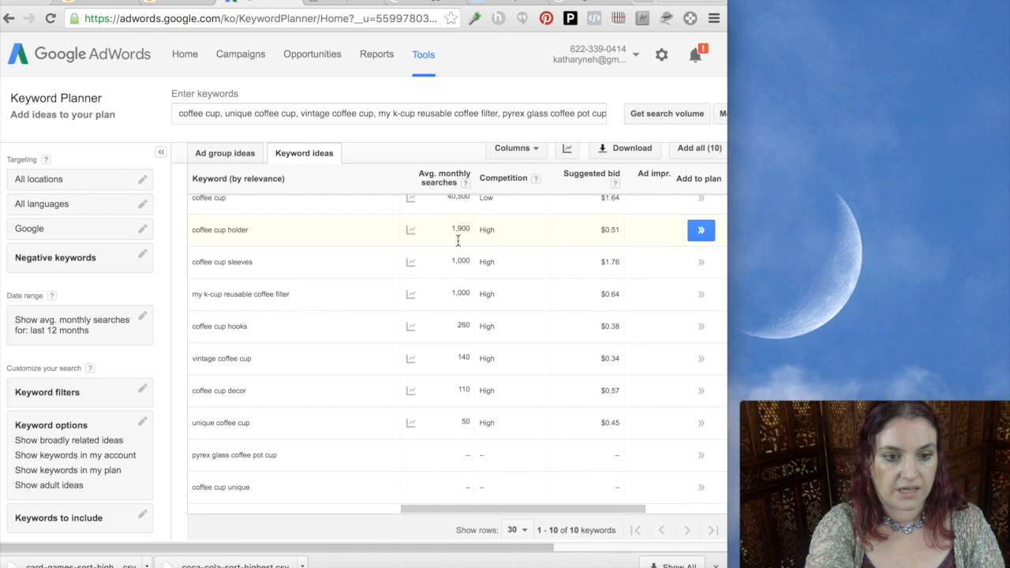
{"action": "scroll", "coordinate": [455, 229], "scroll_direction": "up", "scroll_amount": 2}
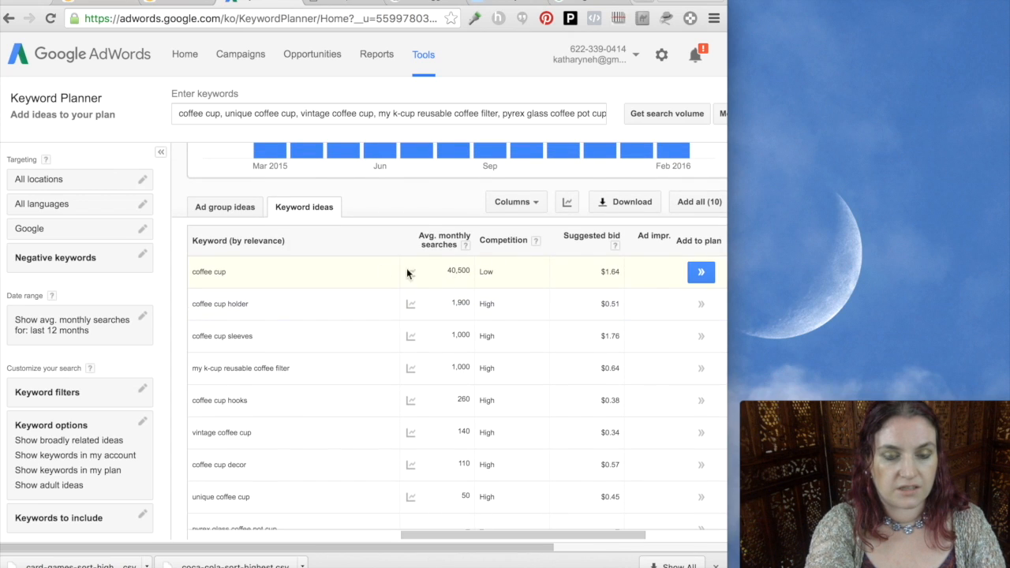
{"action": "mouse_move", "coordinate": [408, 269]}
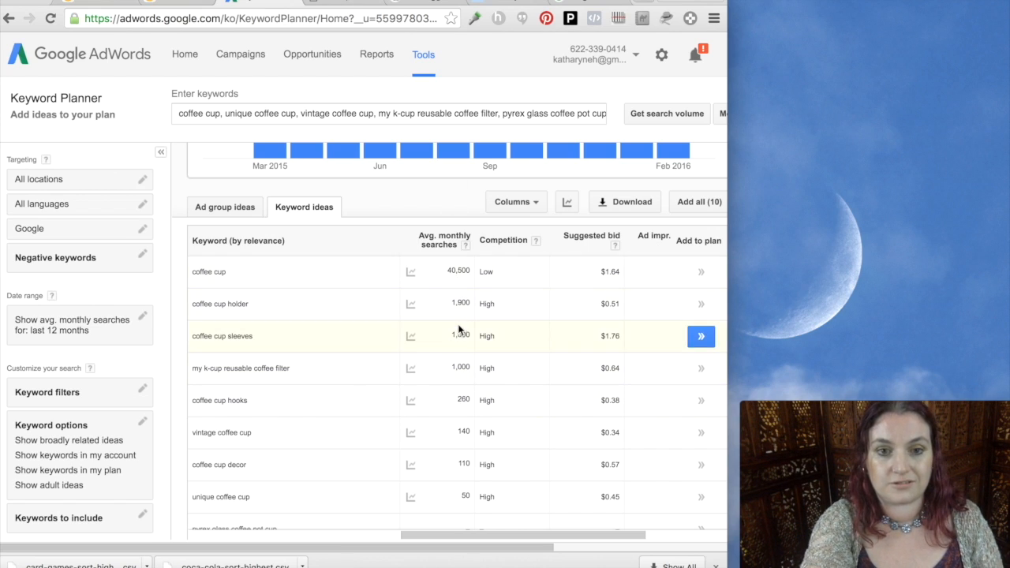
{"action": "scroll", "coordinate": [450, 281], "scroll_direction": "down", "scroll_amount": 1}
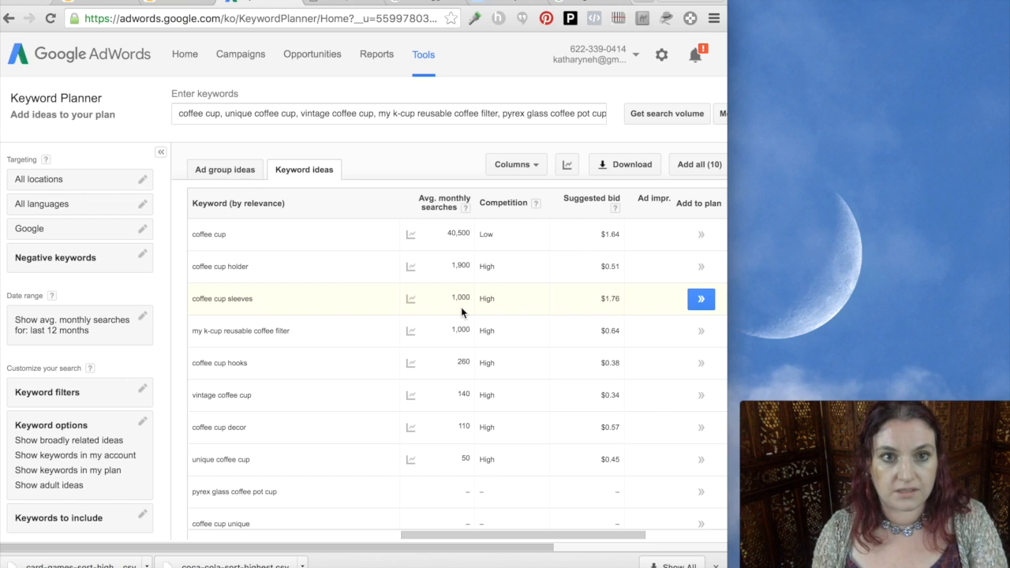
{"action": "left_click", "coordinate": [414, 2]}
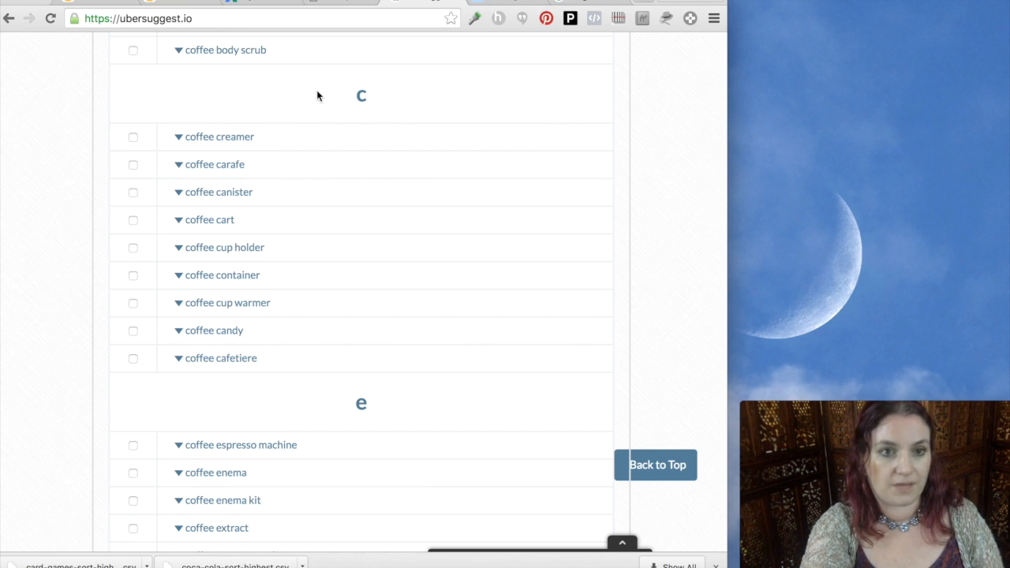
Step: Switch to the card-games-sort-highest spreadsheet in Numbers, then move and shrink its window so the phrase, volume and formatting areas fit on screen
{"action": "scroll", "coordinate": [317, 93], "scroll_direction": "up", "scroll_amount": 5}
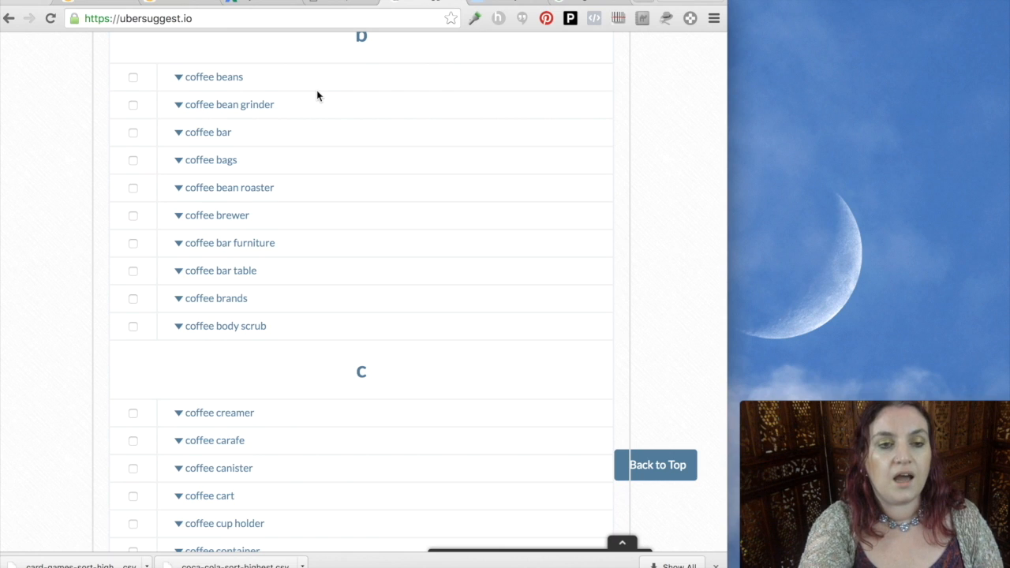
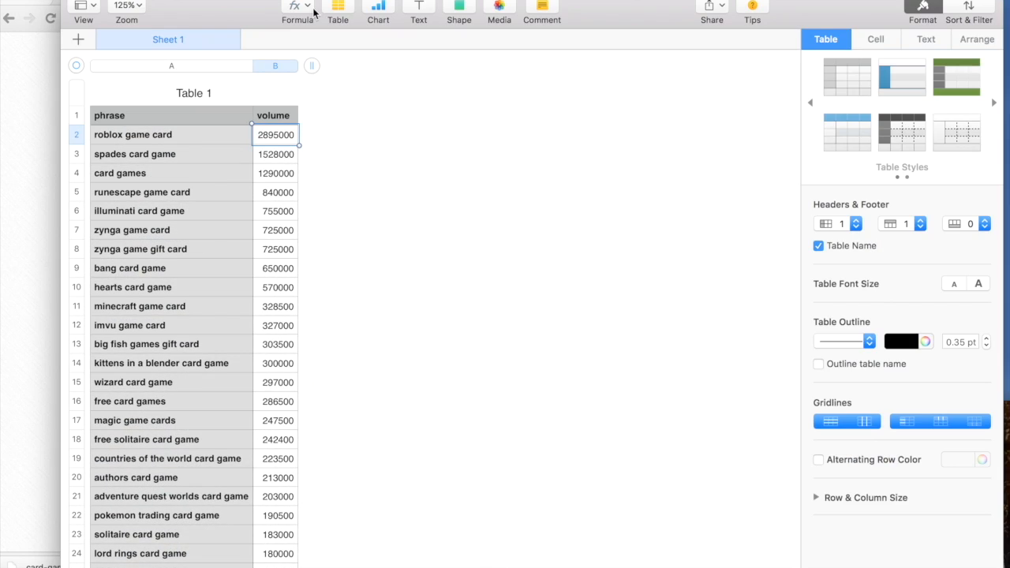
{"action": "left_click_drag", "start_coordinate": [247, 0], "coordinate": [443, 58]}
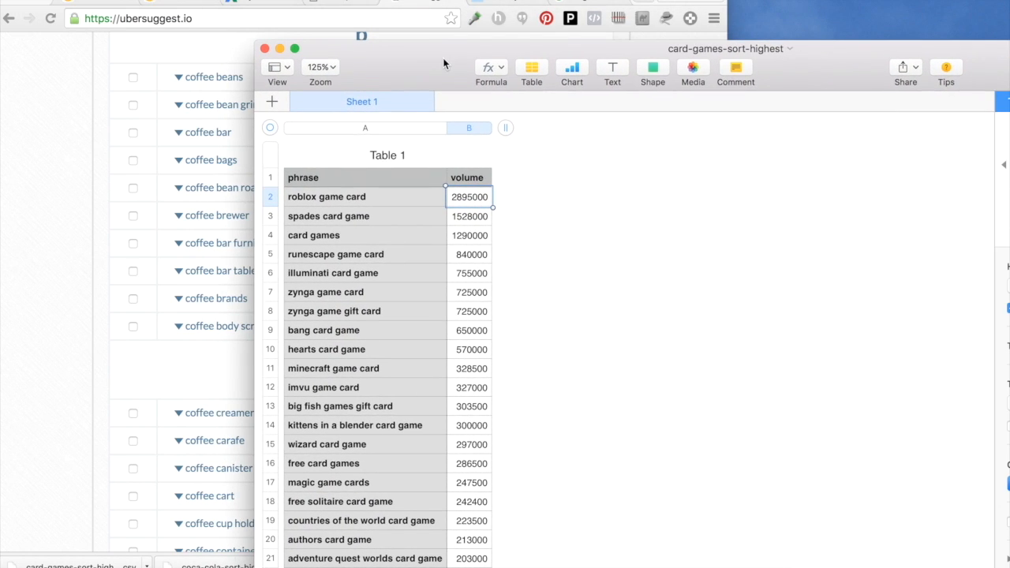
{"action": "double_click", "coordinate": [442, 58]}
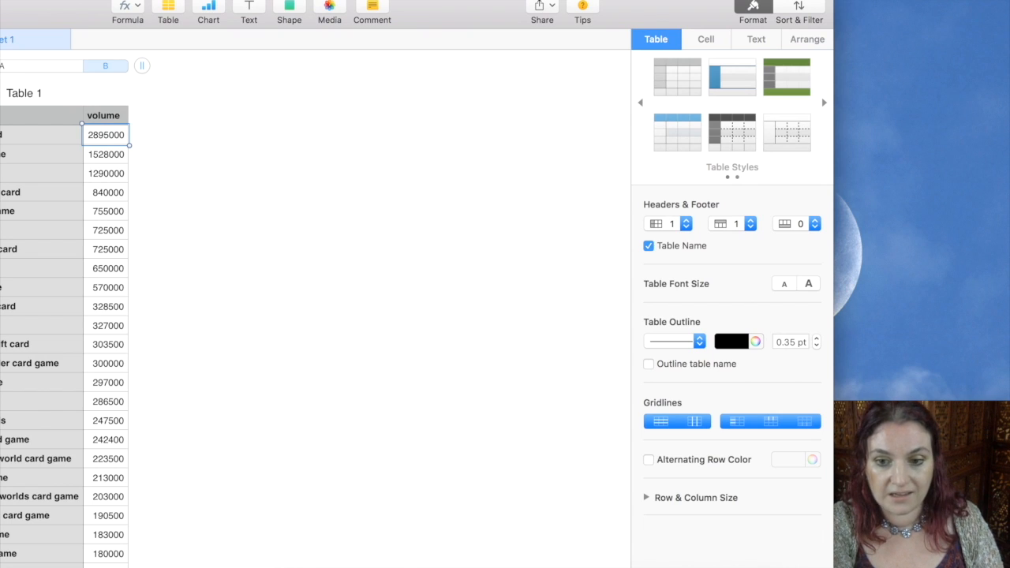
{"action": "left_click_drag", "start_coordinate": [833, 567], "coordinate": [560, 536]}
{"action": "left_click_drag", "start_coordinate": [245, 0], "coordinate": [364, 9]}
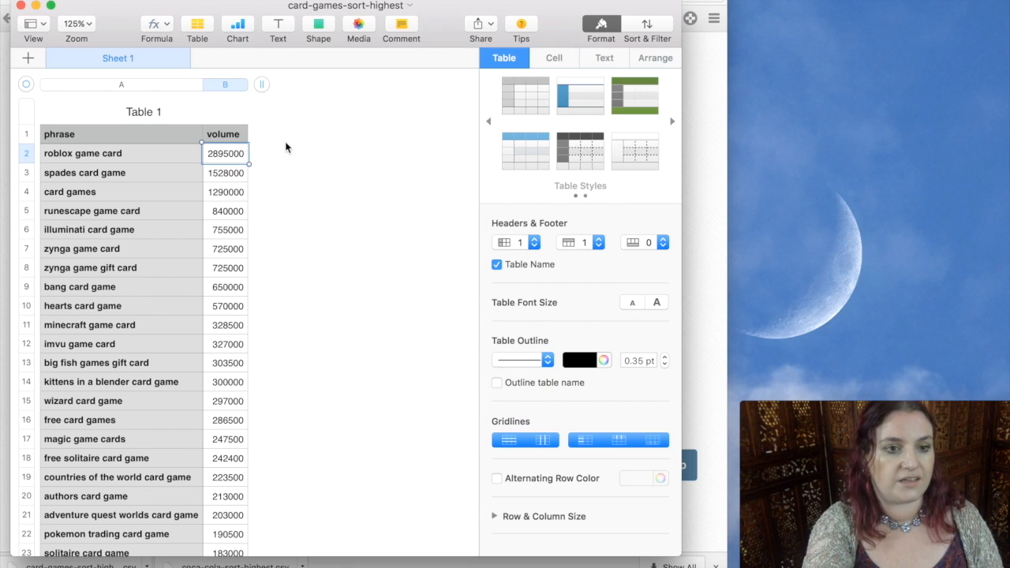
{"action": "scroll", "coordinate": [175, 140], "scroll_direction": "down", "scroll_amount": 2}
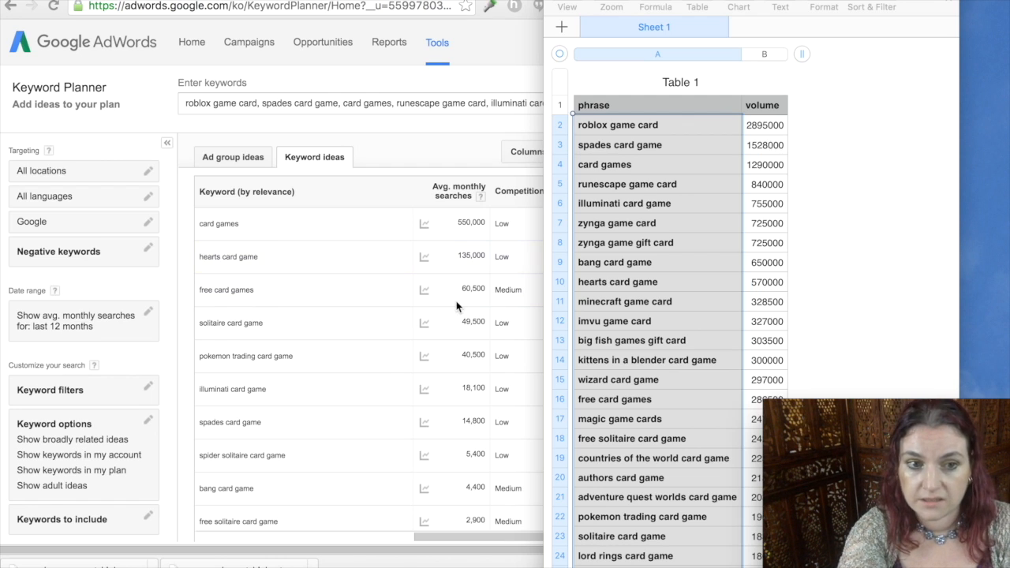
Step: Compare the average monthly searches and competition for the card game keywords in Keyword Planner with the volumes in the card games spreadsheet
{"action": "scroll", "coordinate": [456, 301], "scroll_direction": "down", "scroll_amount": 1}
{"action": "scroll", "coordinate": [442, 301], "scroll_direction": "up", "scroll_amount": 2}
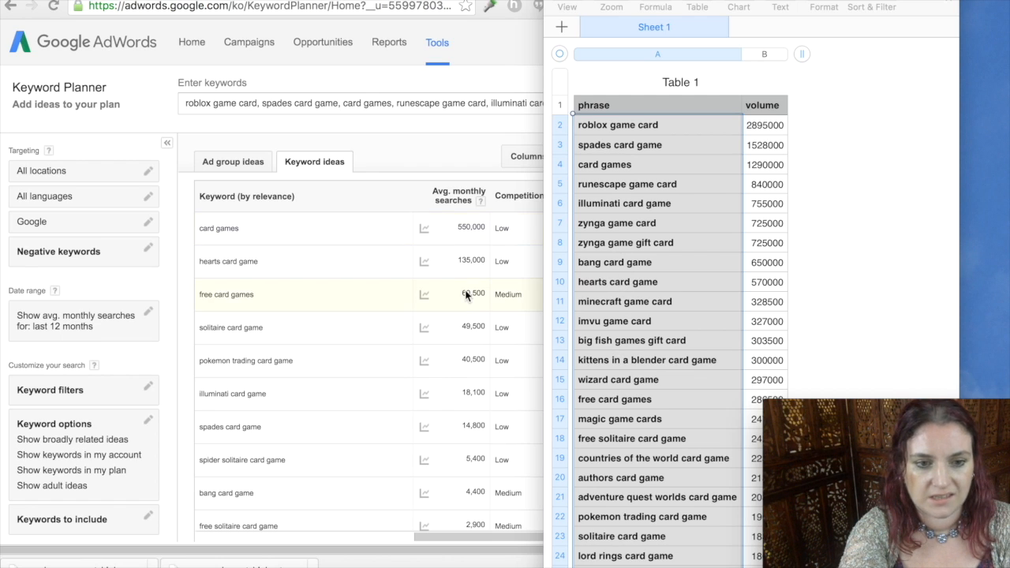
{"action": "scroll", "coordinate": [359, 324], "scroll_direction": "down", "scroll_amount": 2}
{"action": "scroll", "coordinate": [323, 365], "scroll_direction": "down", "scroll_amount": 1}
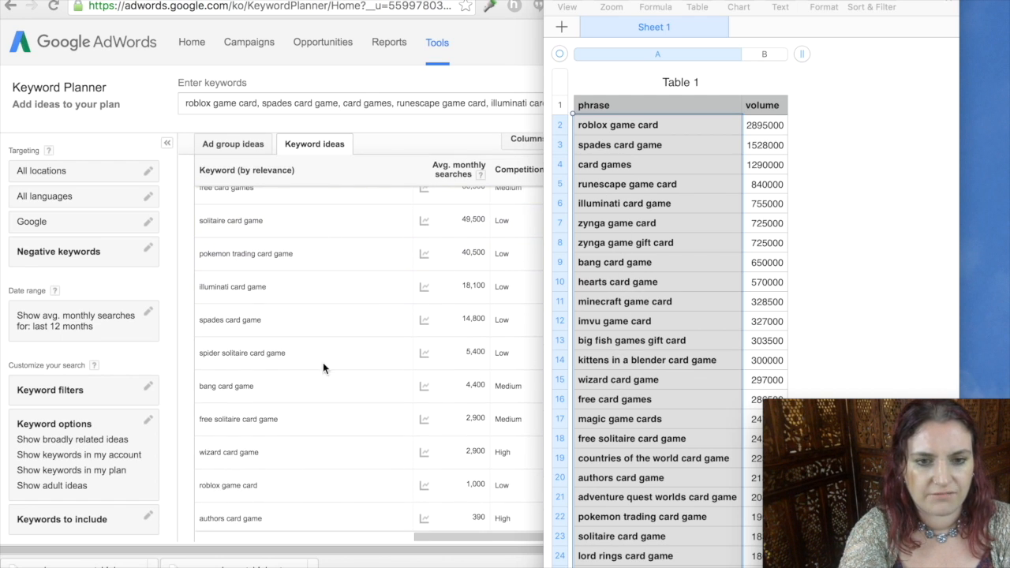
{"action": "scroll", "coordinate": [307, 327], "scroll_direction": "down", "scroll_amount": 1}
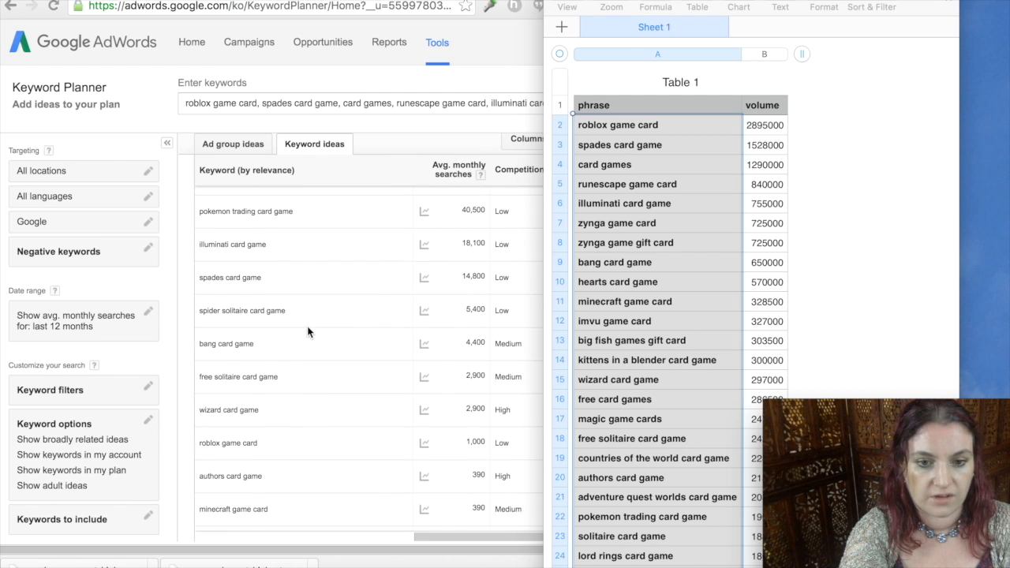
{"action": "scroll", "coordinate": [308, 332], "scroll_direction": "up", "scroll_amount": 1}
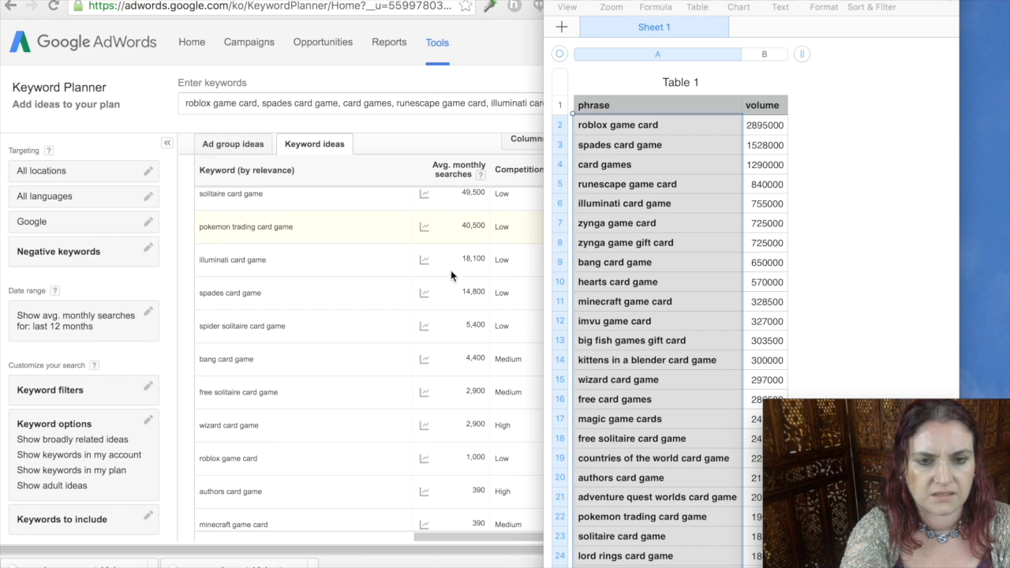
{"action": "scroll", "coordinate": [482, 260], "scroll_direction": "down", "scroll_amount": 8}
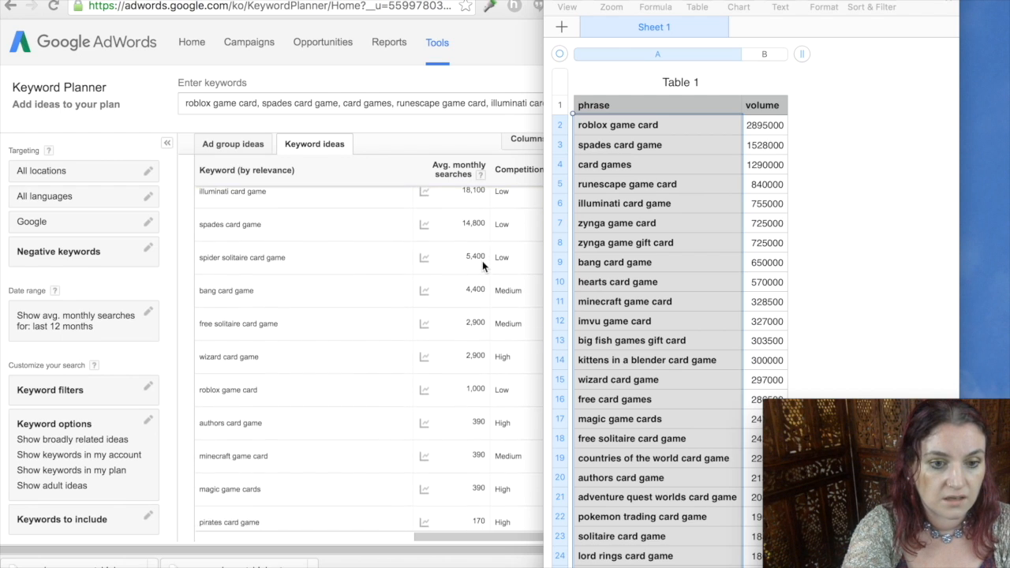
{"action": "scroll", "coordinate": [479, 318], "scroll_direction": "down", "scroll_amount": 3}
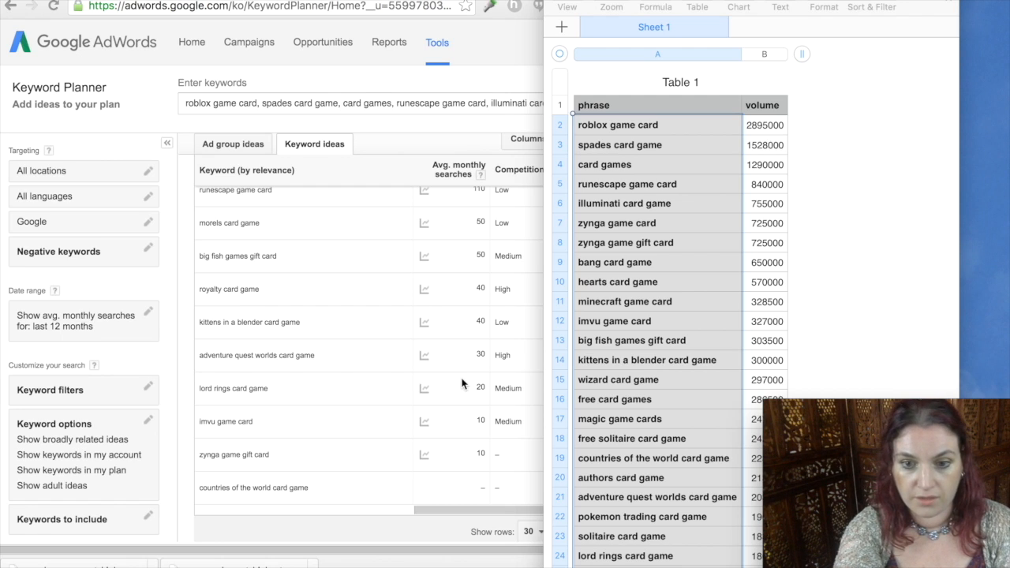
{"action": "mouse_move", "coordinate": [862, 411]}
{"action": "left_mouse_down"}
{"action": "mouse_move", "coordinate": [890, 408]}
{"action": "mouse_move", "coordinate": [879, 402]}
{"action": "left_mouse_up"}
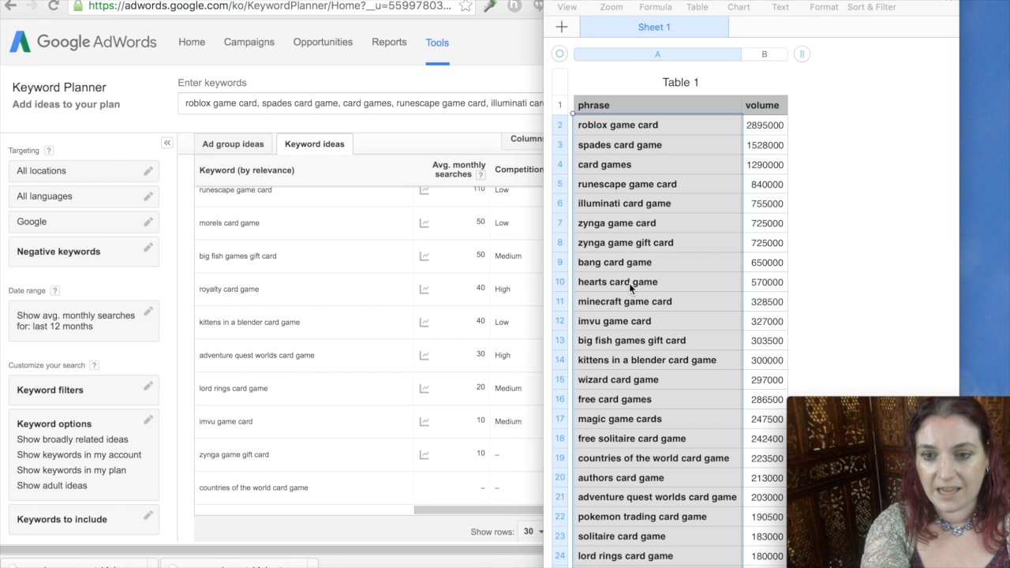
{"action": "scroll", "coordinate": [658, 200], "scroll_direction": "up", "scroll_amount": 2}
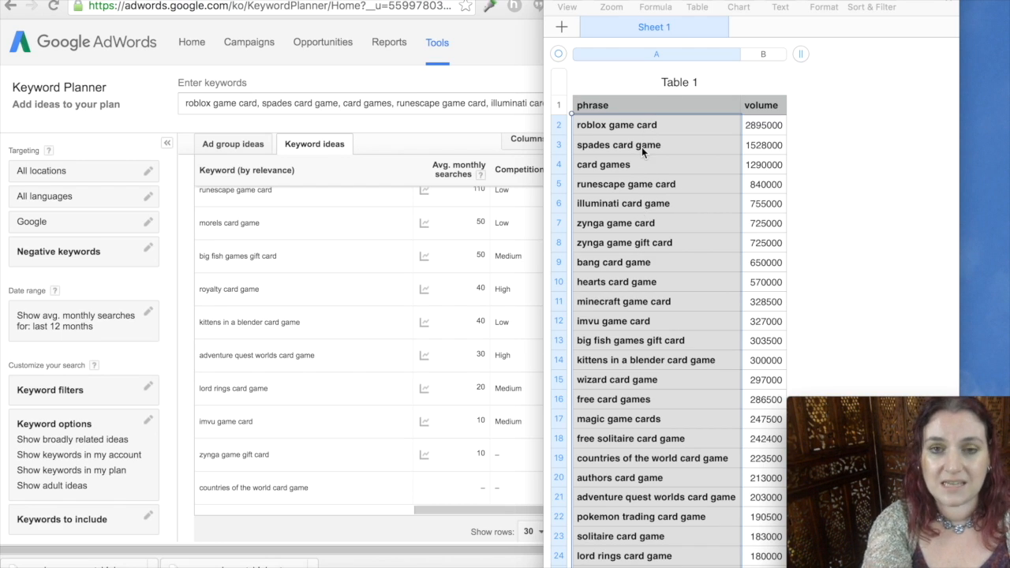
{"action": "scroll", "coordinate": [378, 447], "scroll_direction": "up", "scroll_amount": 1}
{"action": "scroll", "coordinate": [377, 448], "scroll_direction": "up", "scroll_amount": 10}
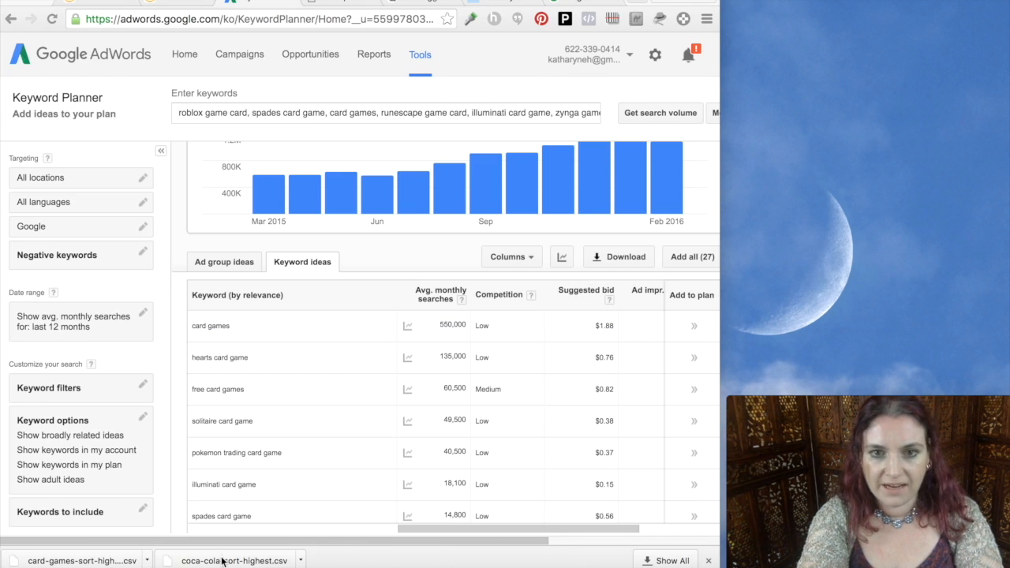
Step: Open the downloaded coca-cola-sort-highest.csv and copy the phrase "coca cola iphone 4 case"
{"action": "left_click", "coordinate": [222, 561]}
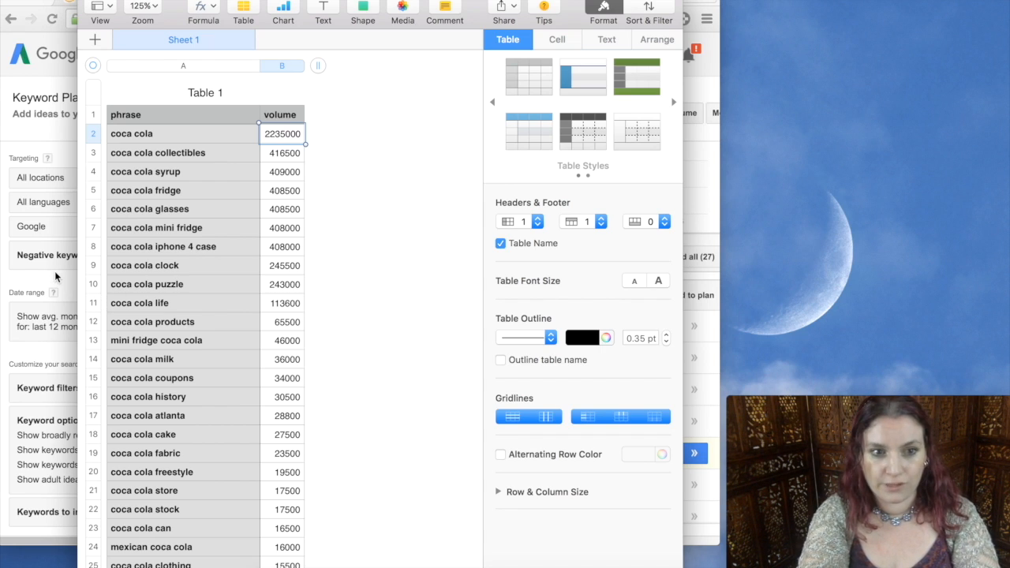
{"action": "left_click", "coordinate": [235, 251]}
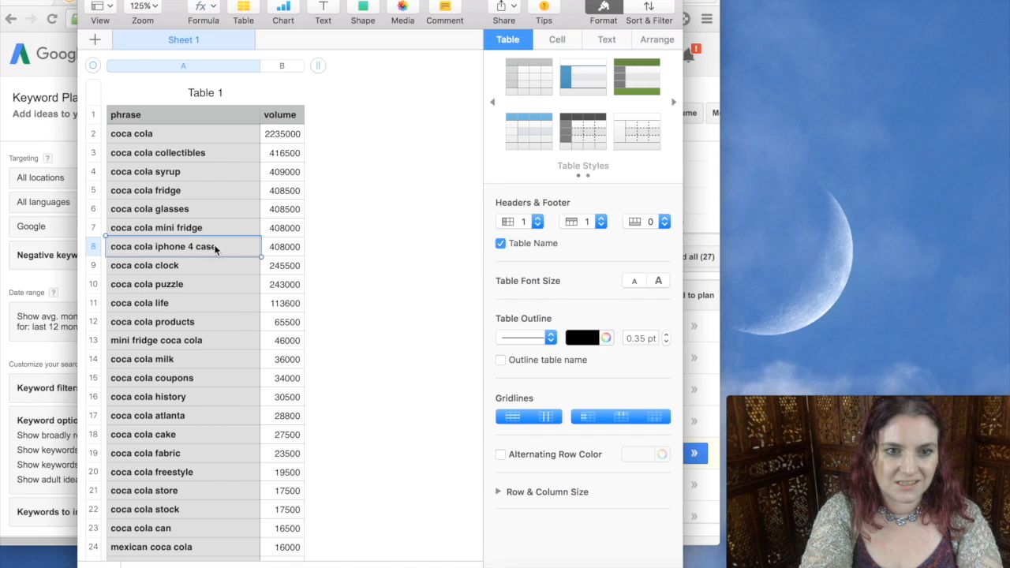
{"action": "left_click_drag", "start_coordinate": [226, 249], "coordinate": [108, 246]}
{"action": "key", "text": "super+c"}
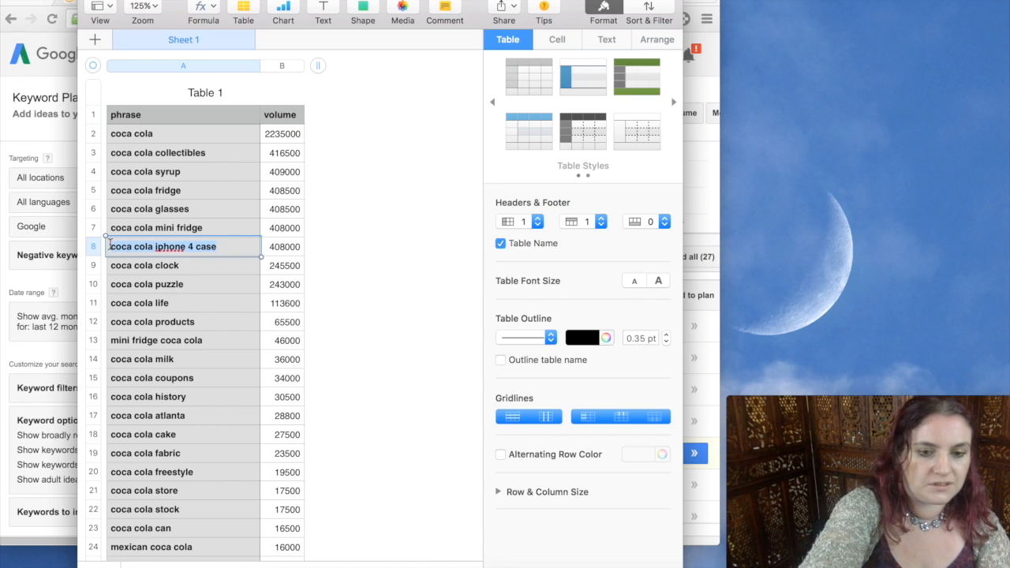
Step: Switch to Google Trends in the browser and explore search interest for the copied phrase "coca cola iphone 4 case"
{"action": "left_click", "coordinate": [53, 364]}
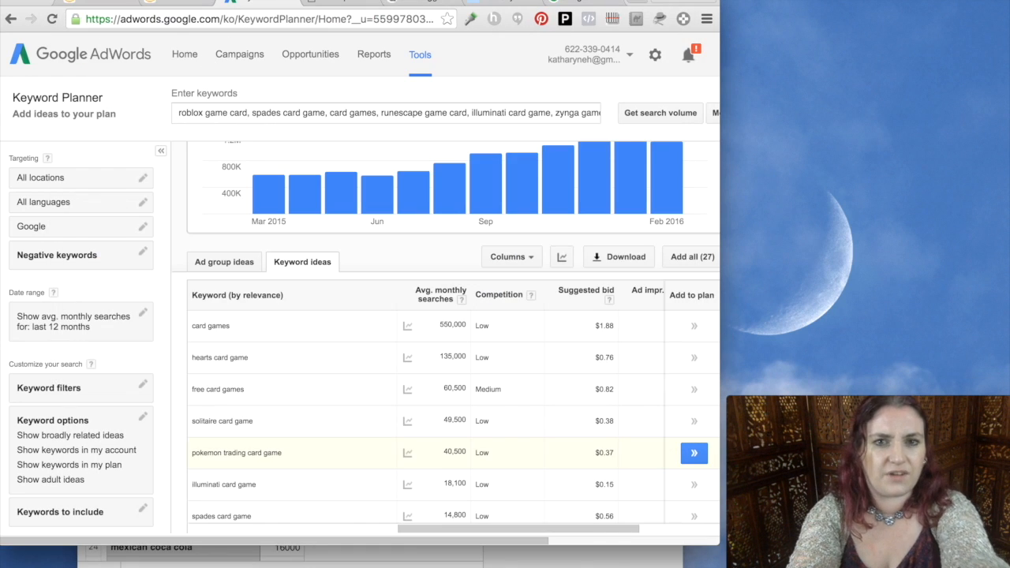
{"action": "left_click", "coordinate": [584, 3]}
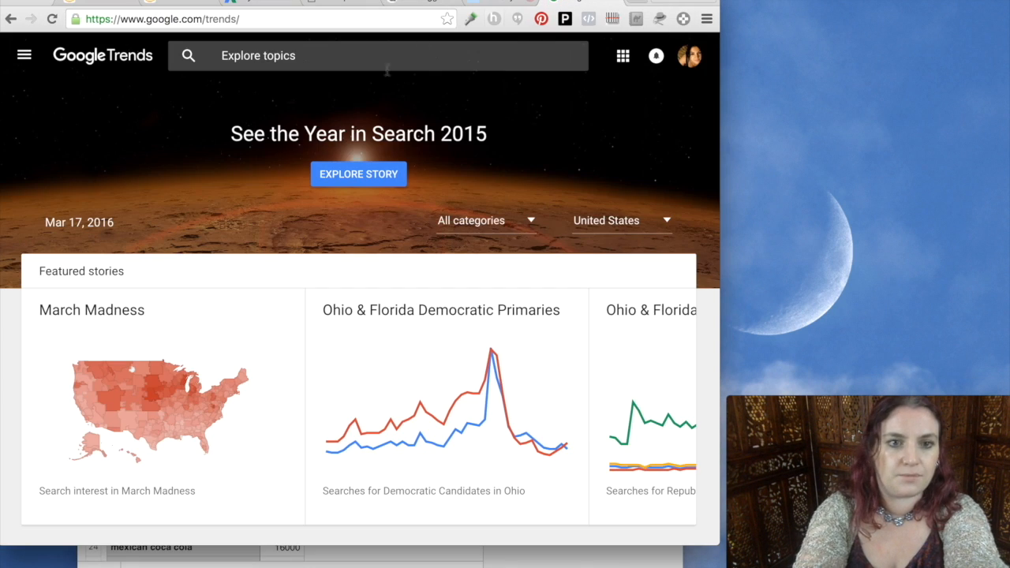
{"action": "left_click", "coordinate": [297, 61]}
{"action": "key", "text": "super+v"}
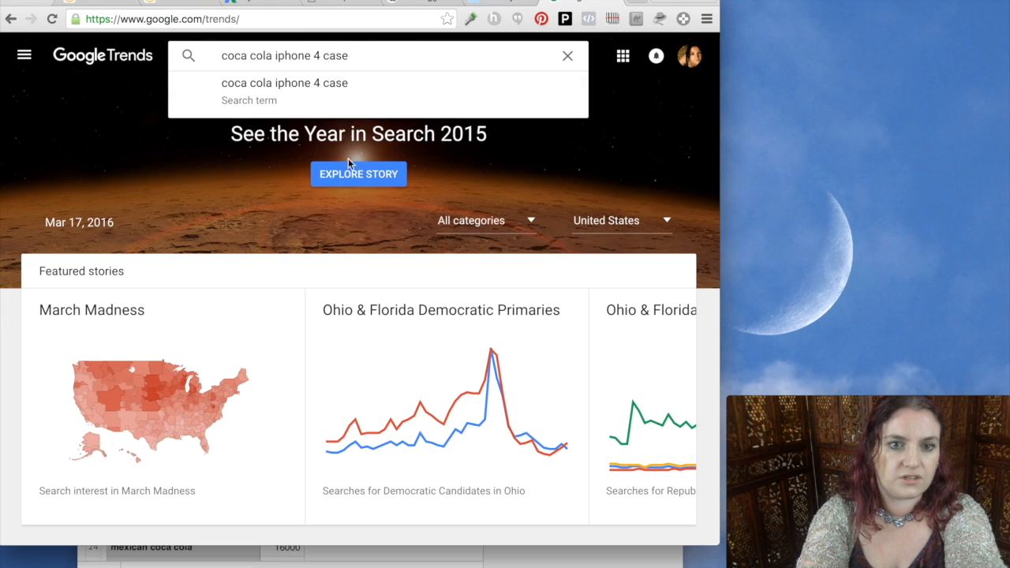
{"action": "left_click", "coordinate": [251, 88]}
{"action": "left_click", "coordinate": [461, 62]}
{"action": "key", "text": "Return"}
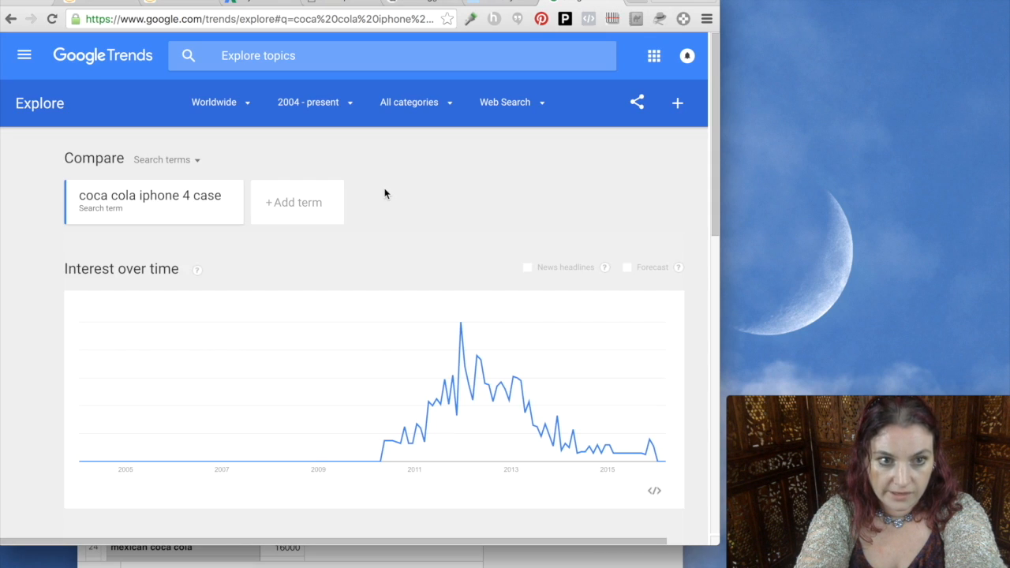
Step: Check the coca cola phrase volumes in the Numbers spreadsheet against the interest-over-time chart in Google Trends
{"action": "mouse_move", "coordinate": [464, 337]}
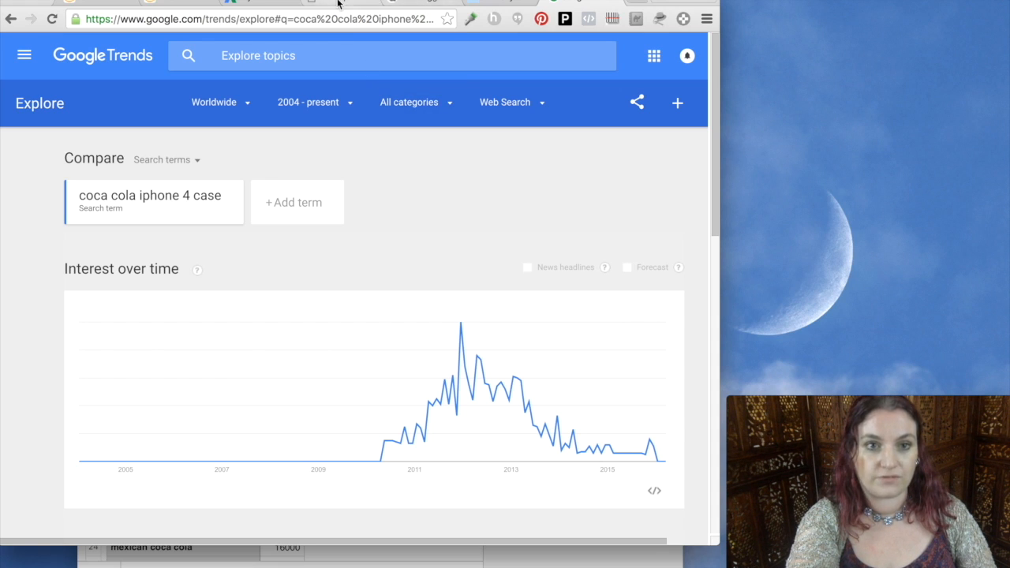
{"action": "left_click", "coordinate": [251, 557]}
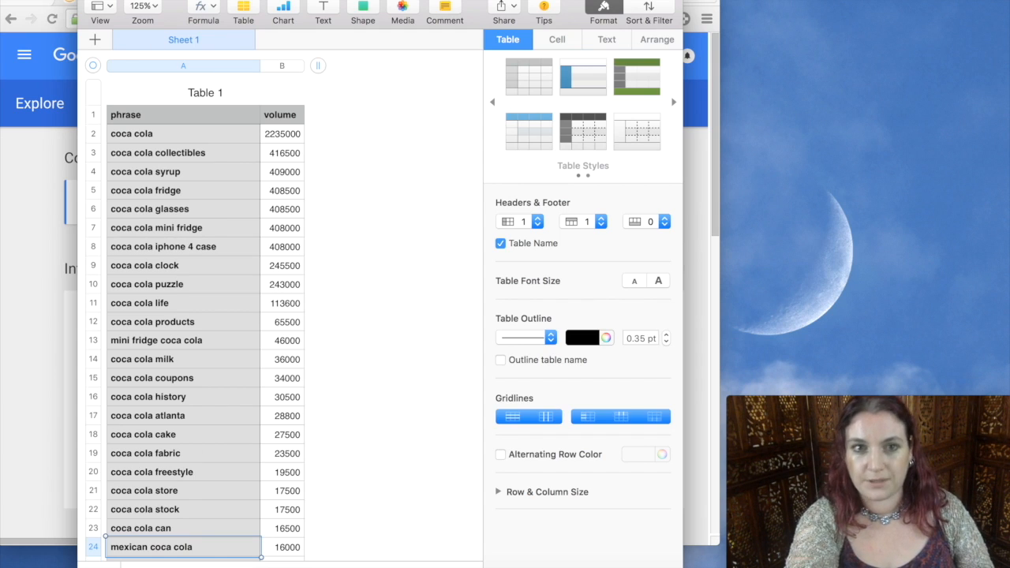
{"action": "left_click", "coordinate": [46, 217]}
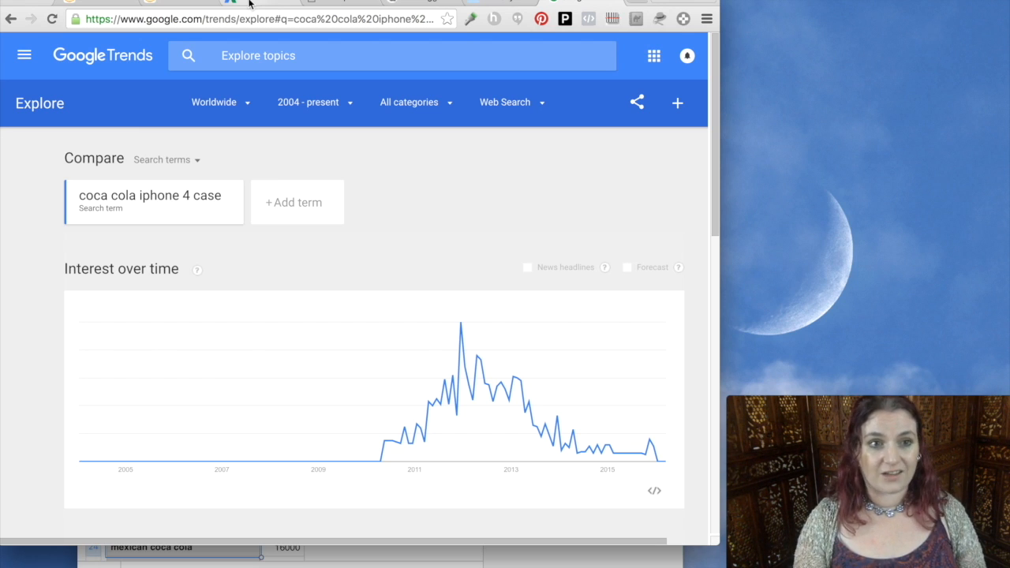
Step: Return to Amazon's Optimize Listings for Search and Browse help page and review the title guidelines, keyword best practices and keyword examples
{"action": "left_click", "coordinate": [249, 3]}
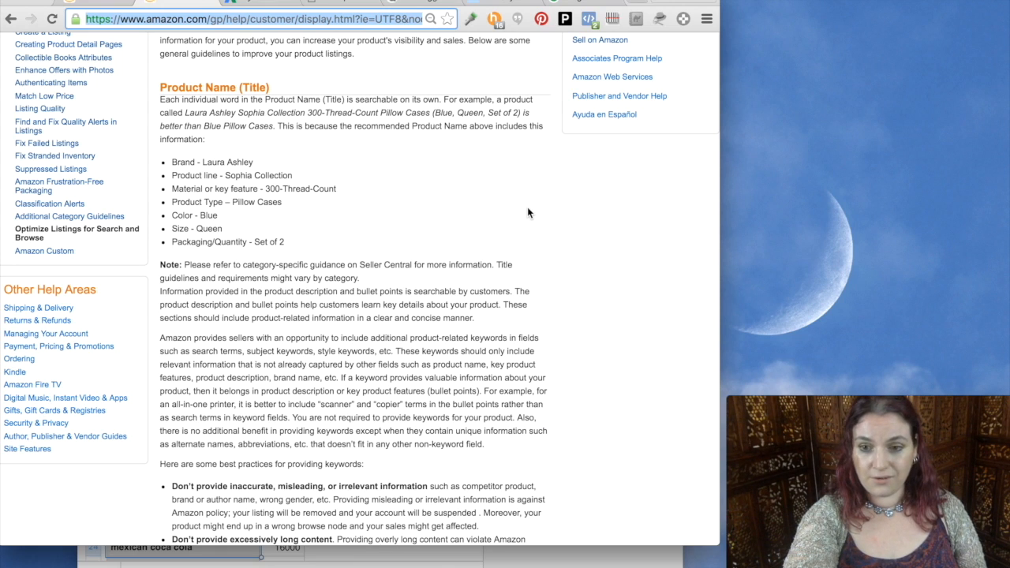
{"action": "scroll", "coordinate": [430, 235], "scroll_direction": "up", "scroll_amount": 5}
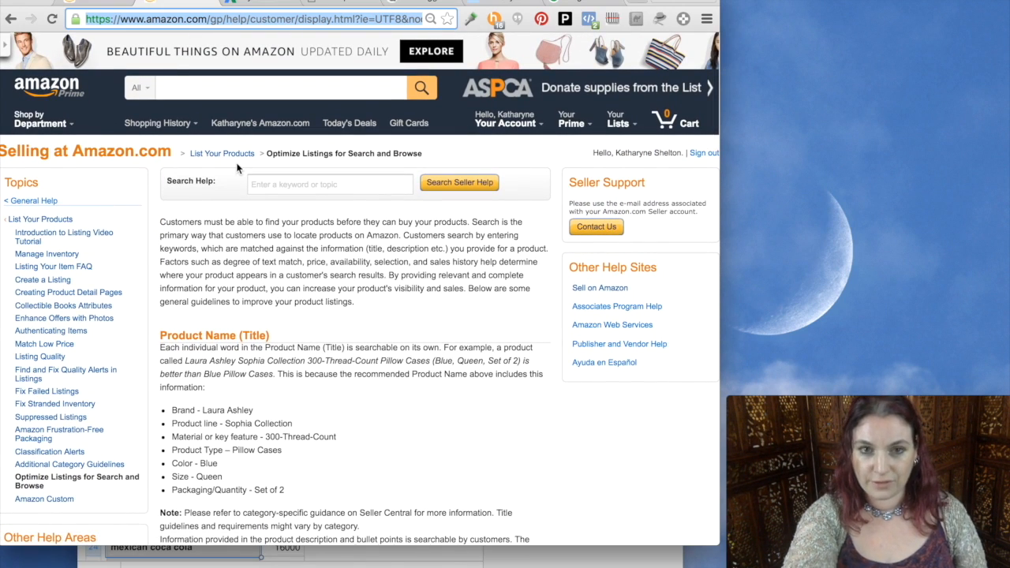
{"action": "scroll", "coordinate": [237, 222], "scroll_direction": "down", "scroll_amount": 10}
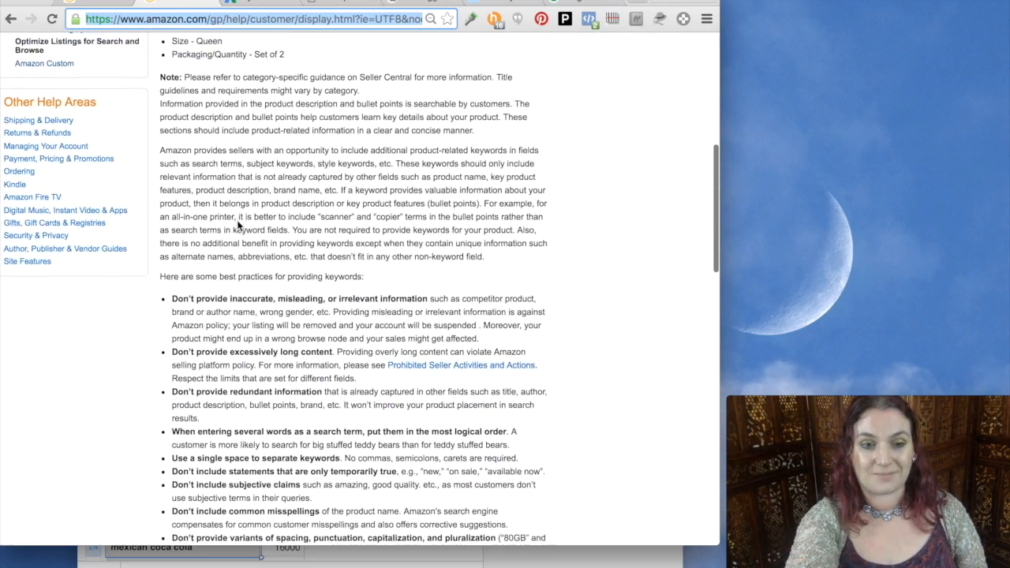
{"action": "scroll", "coordinate": [238, 226], "scroll_direction": "down", "scroll_amount": 10}
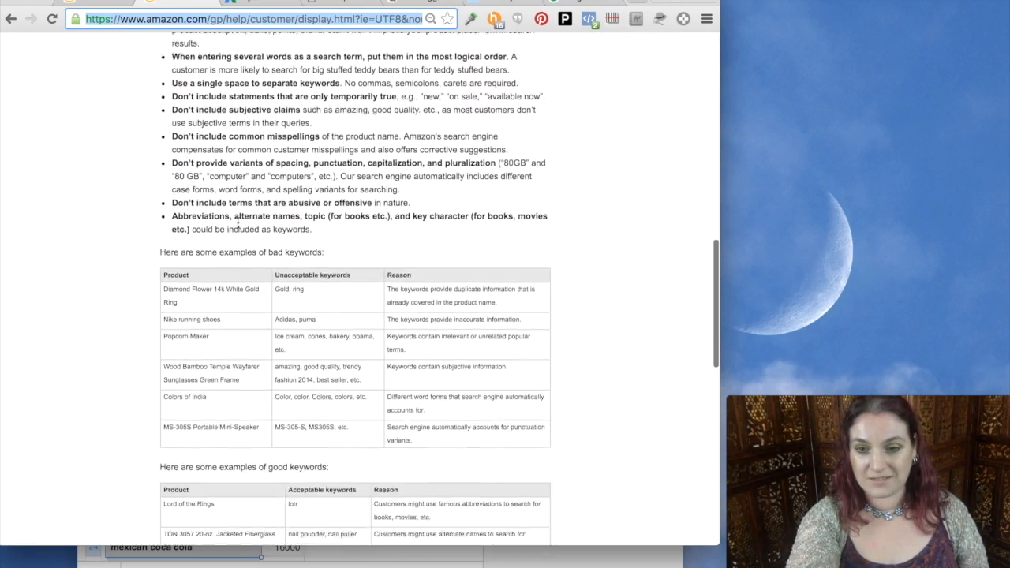
{"action": "scroll", "coordinate": [237, 223], "scroll_direction": "down", "scroll_amount": 3}
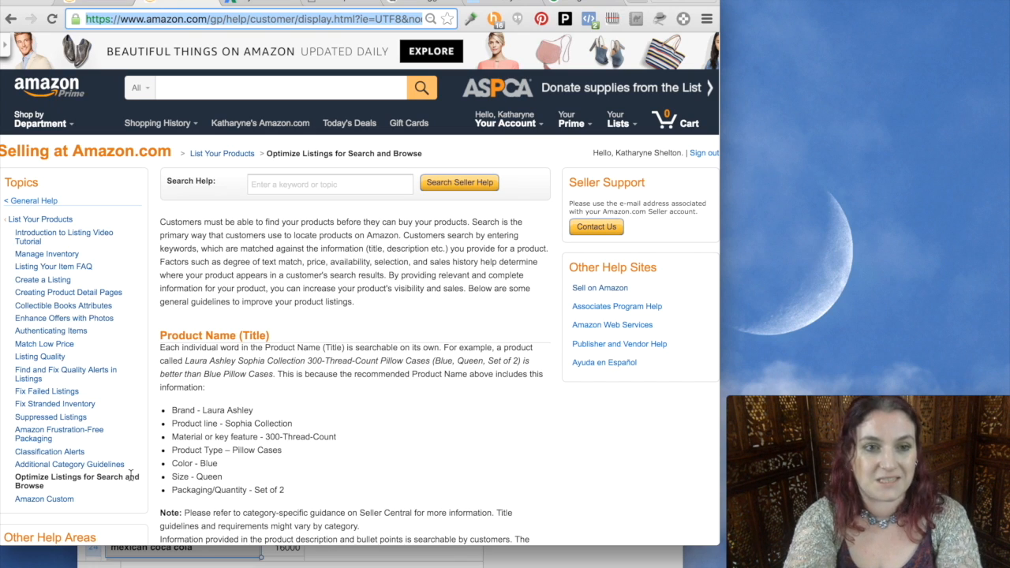
{"action": "scroll", "coordinate": [311, 356], "scroll_direction": "down", "scroll_amount": 1}
{"action": "scroll", "coordinate": [311, 359], "scroll_direction": "down", "scroll_amount": 5}
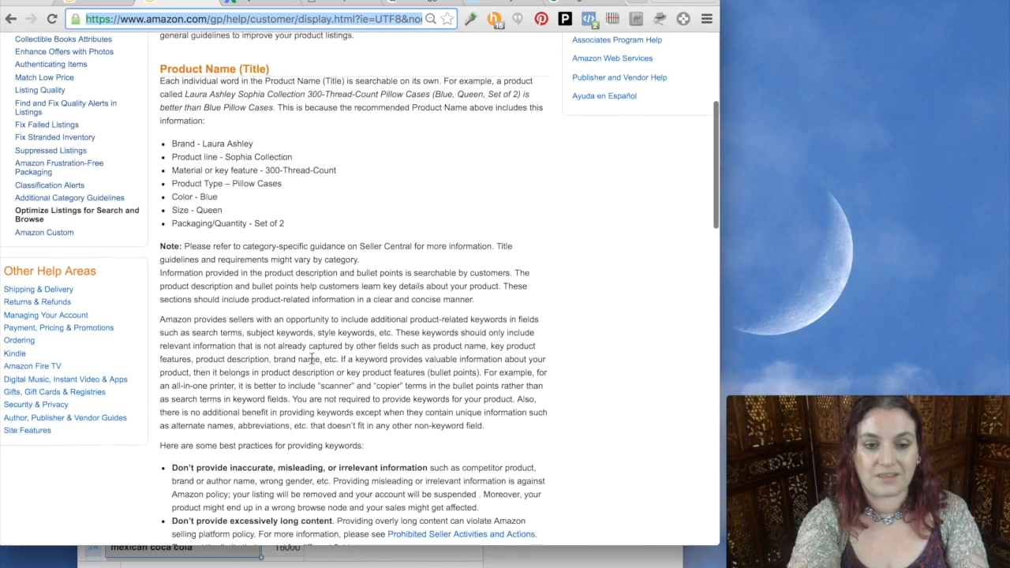
{"action": "scroll", "coordinate": [311, 359], "scroll_direction": "down", "scroll_amount": 10}
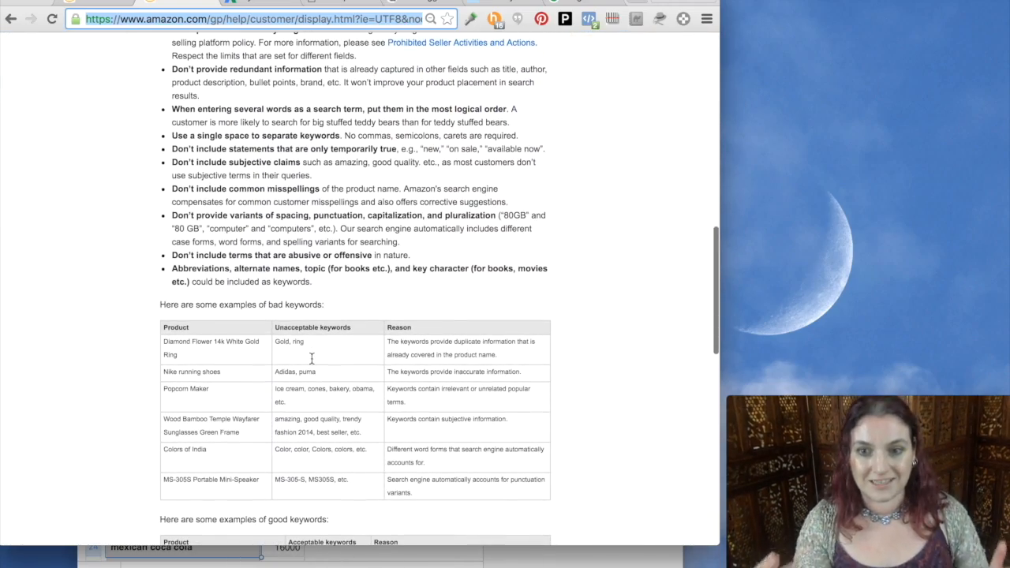